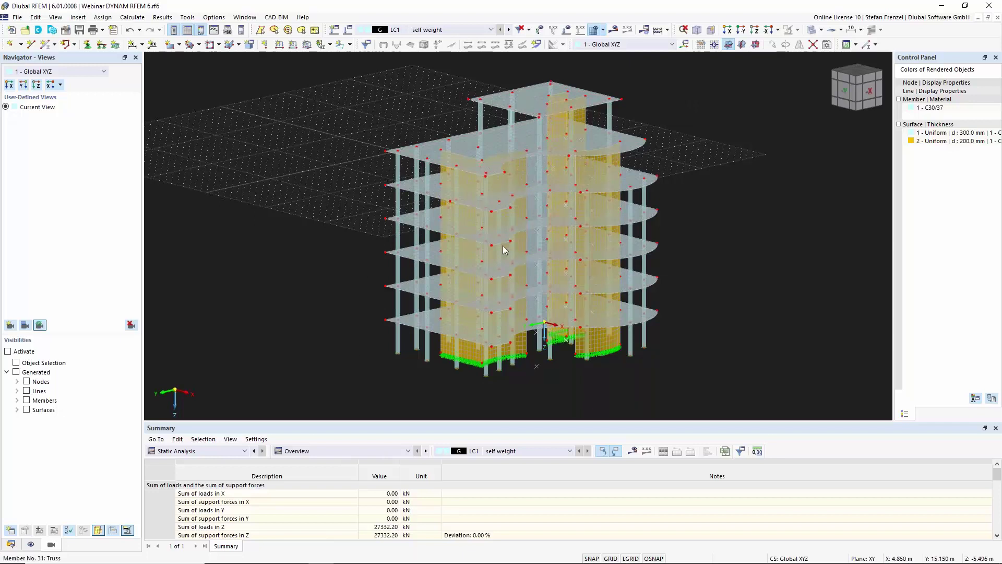
Activate the Modal Analysis add-on in the model's base data
click(11, 544)
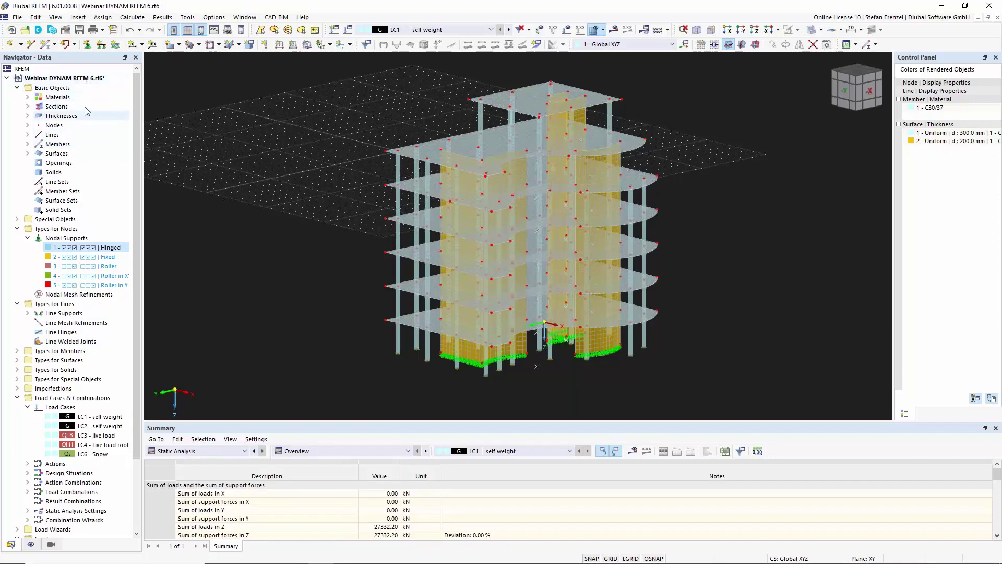
right_click(83, 81)
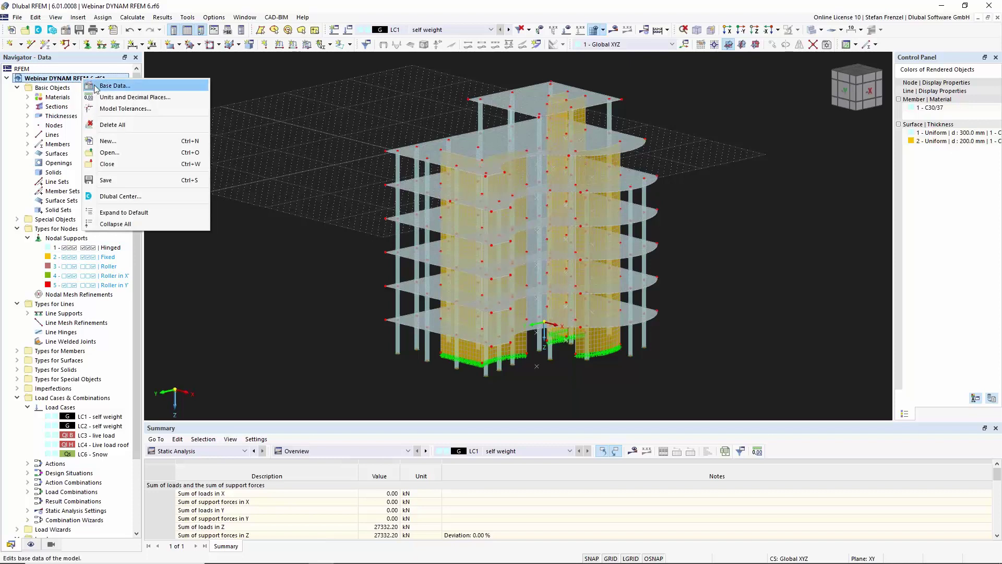
click(96, 87)
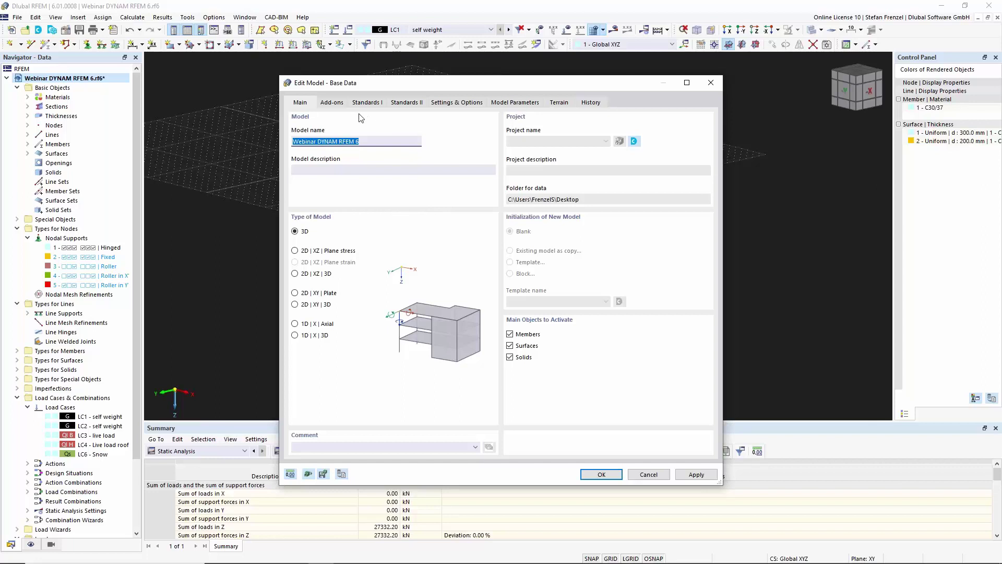
click(336, 105)
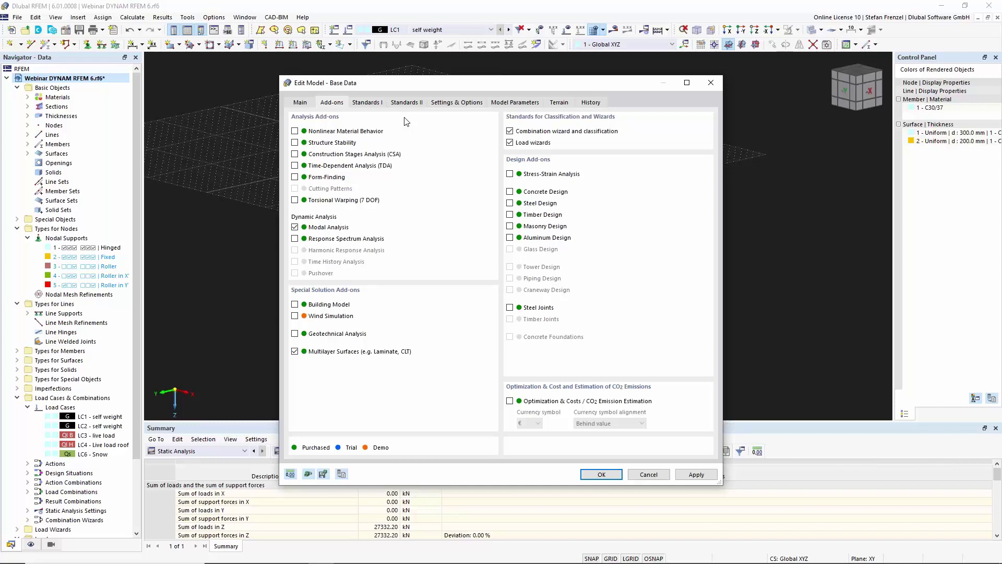
Set the national annex for the EN 1998 dynamic design standard to DIN | 2021-07 and accept the base data
click(406, 103)
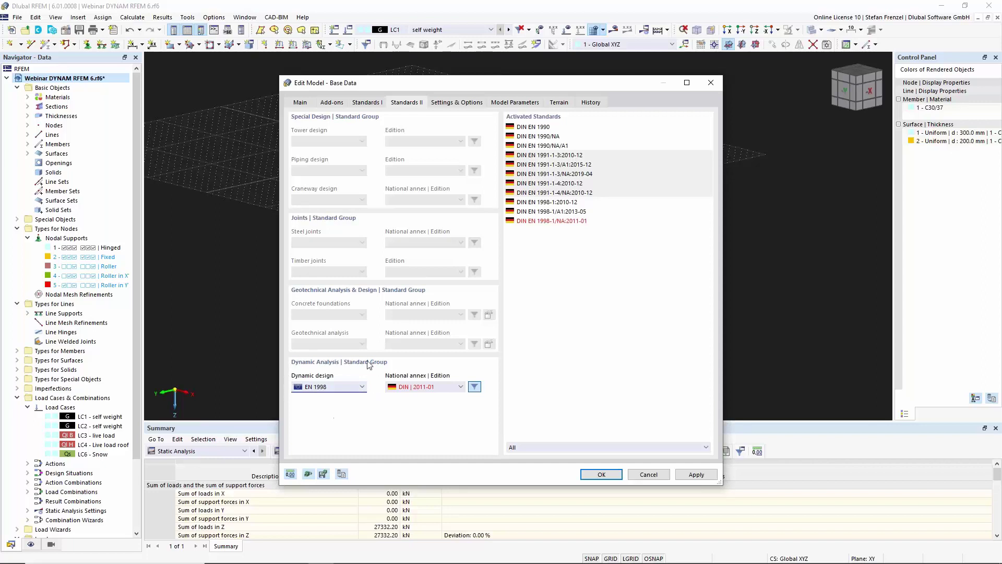
click(442, 392)
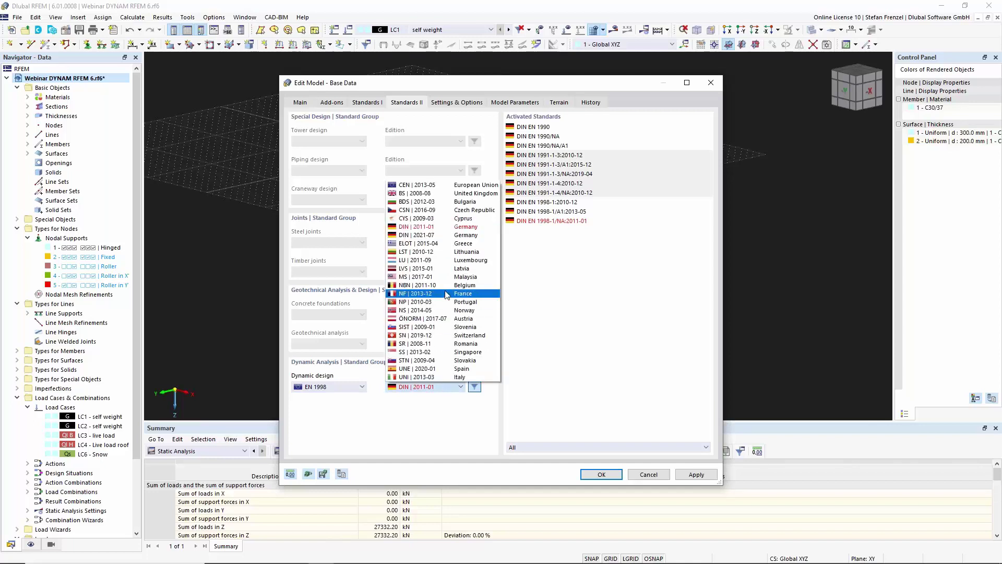
click(433, 235)
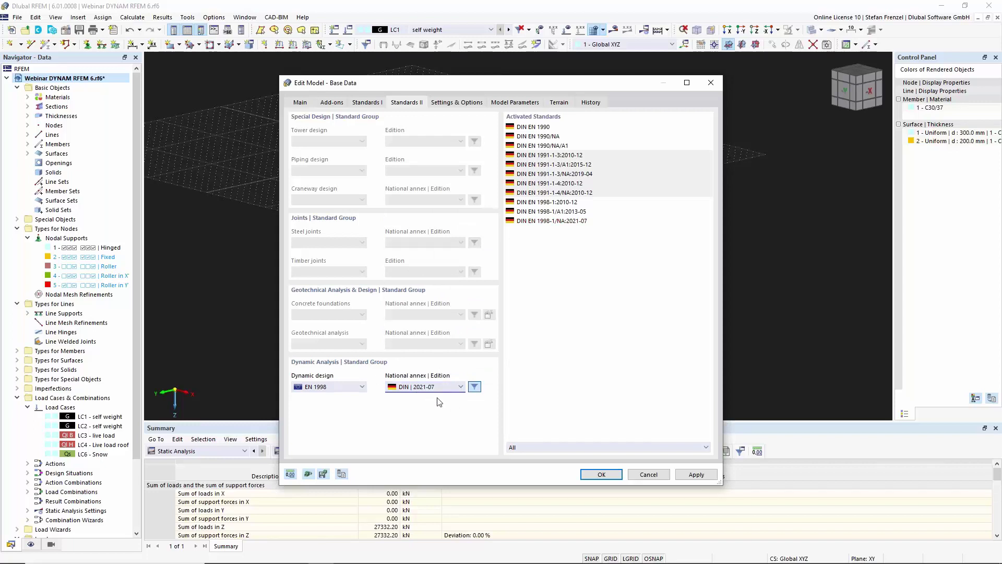
click(599, 475)
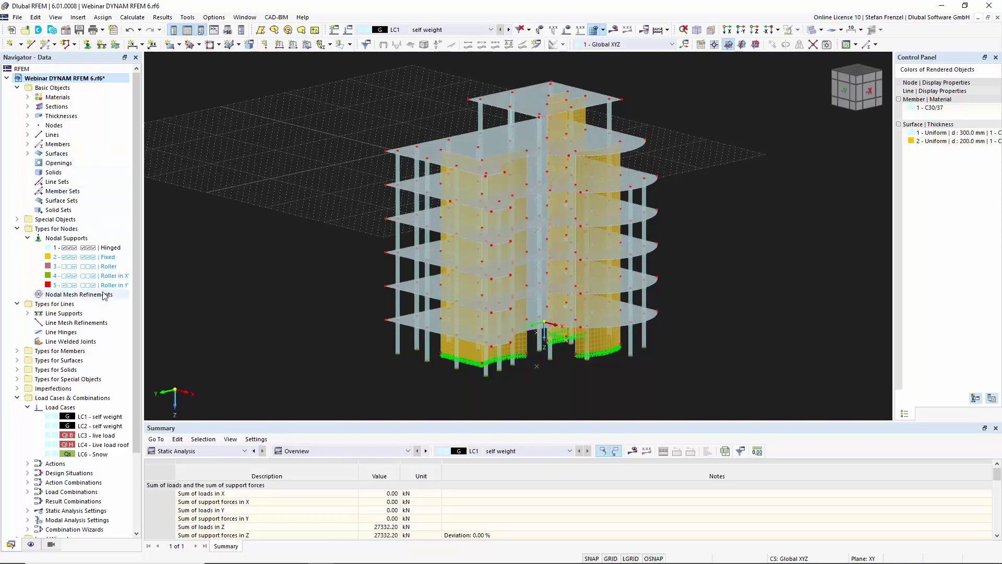
Change the analysis type of load case LC1 self weight to Modal Analysis
scroll(104, 295, down, 3)
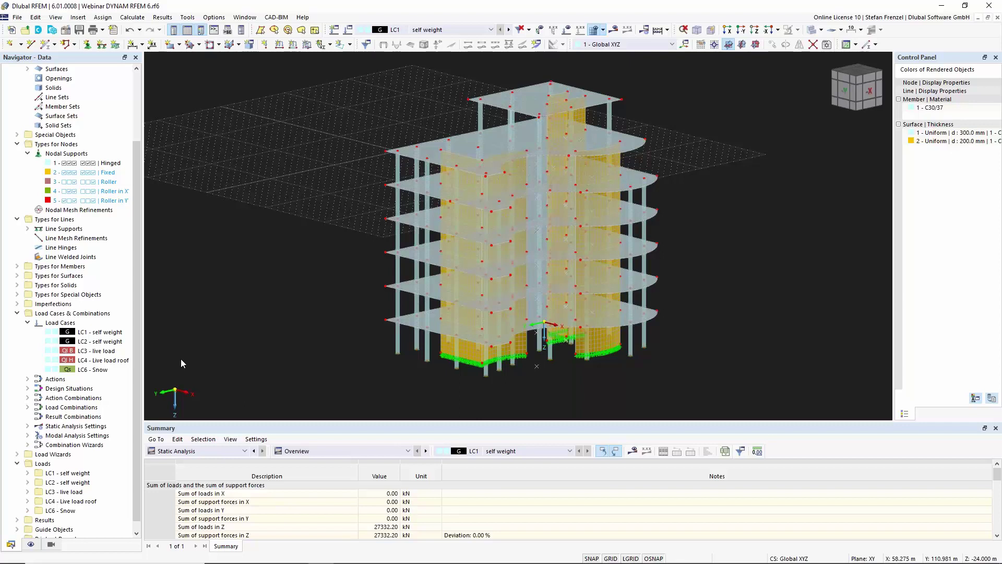
click(109, 333)
right_click(110, 337)
click(122, 340)
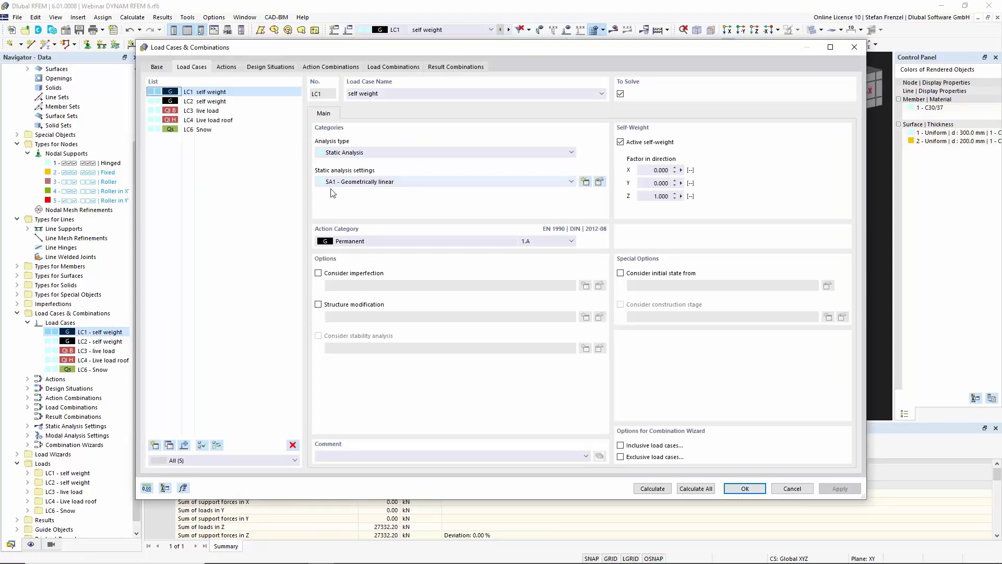
click(419, 155)
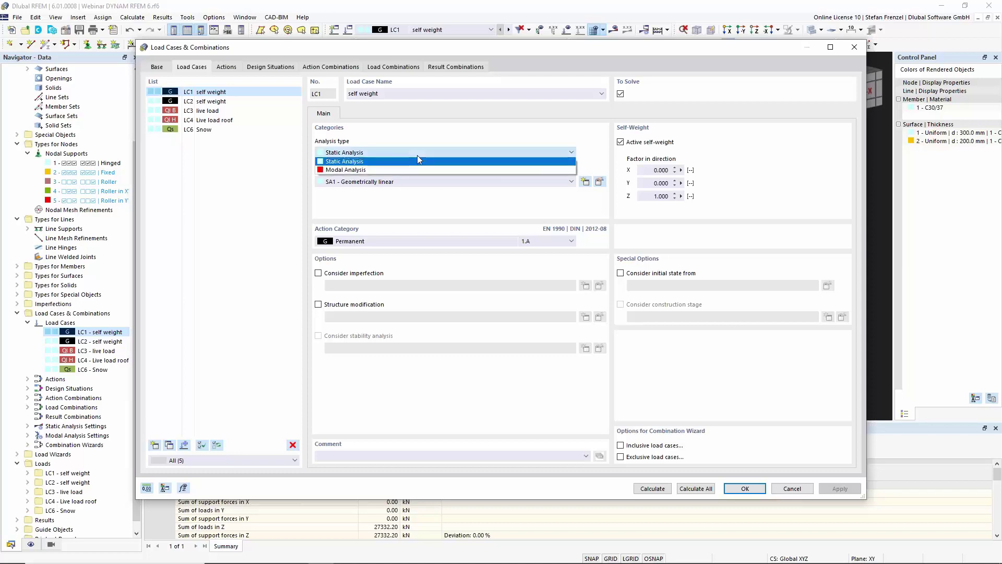
click(399, 169)
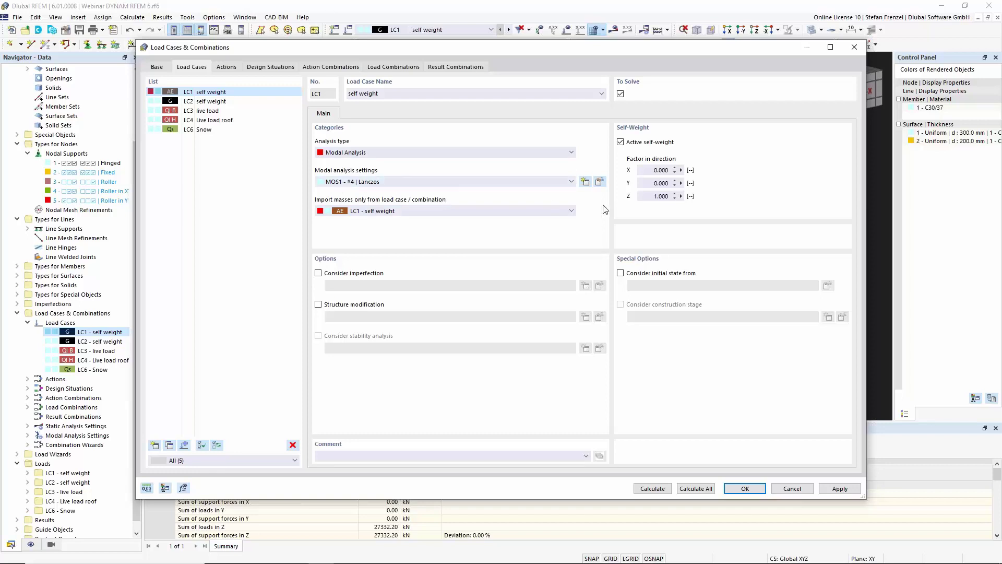
Try the automatic maximum-natural-frequency method for the number of modes in the MOS1 modal analysis settings and restore the User-Defined method
click(597, 185)
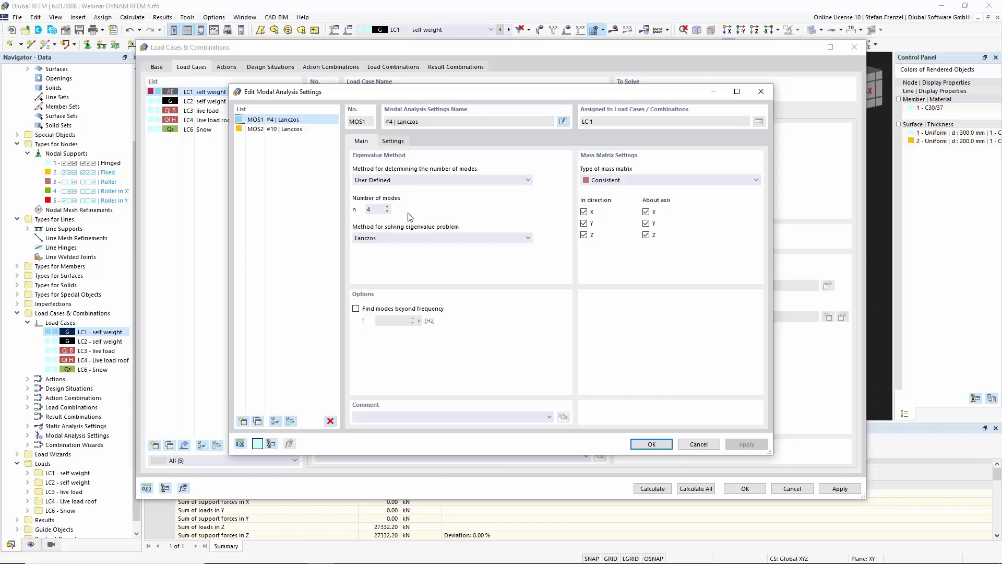
click(444, 181)
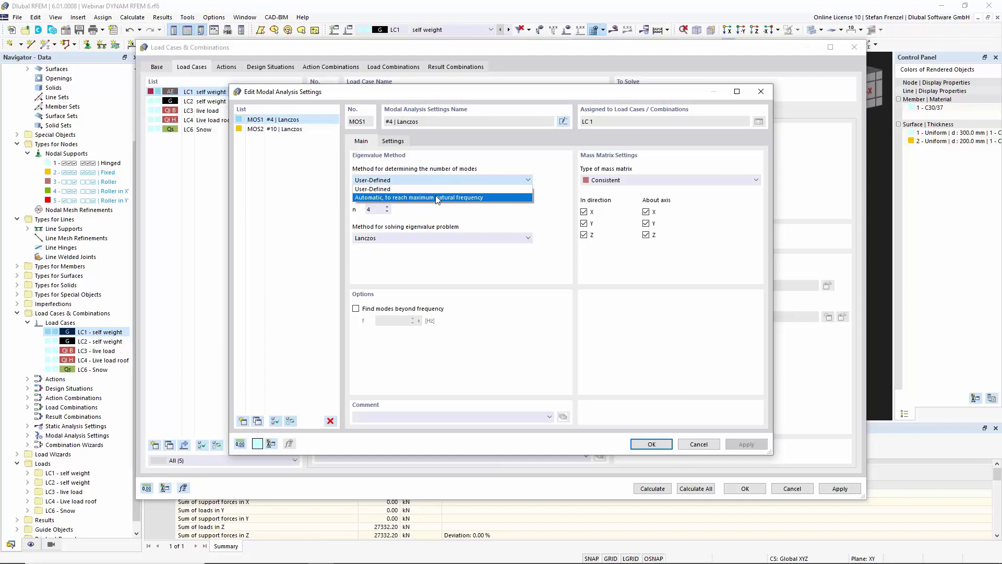
click(438, 199)
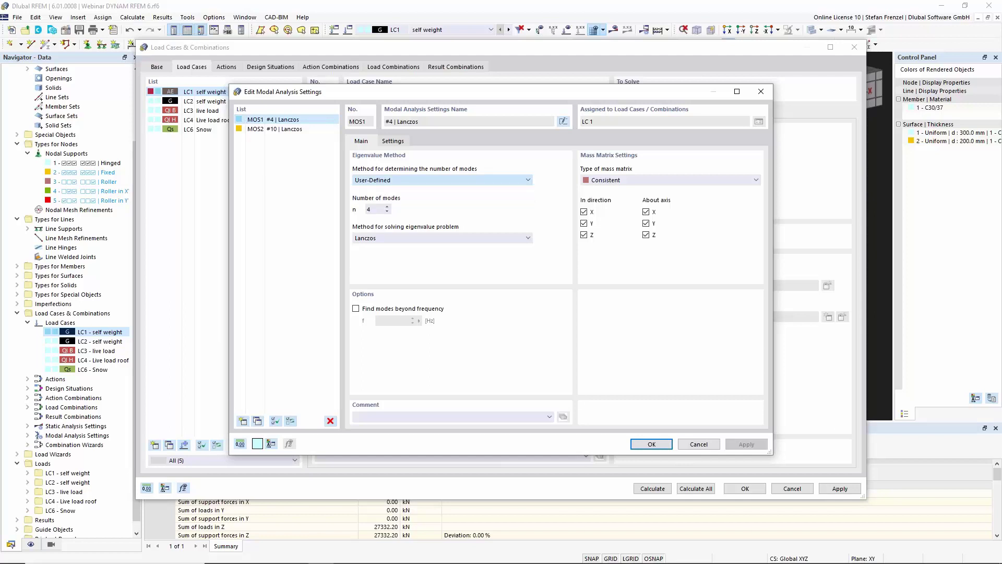
double_click(379, 210)
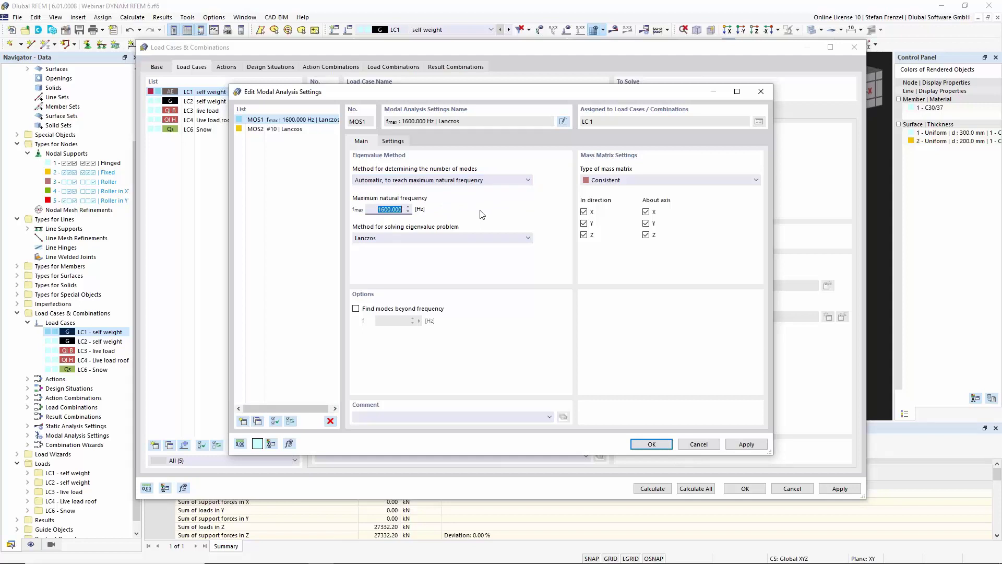
click(529, 181)
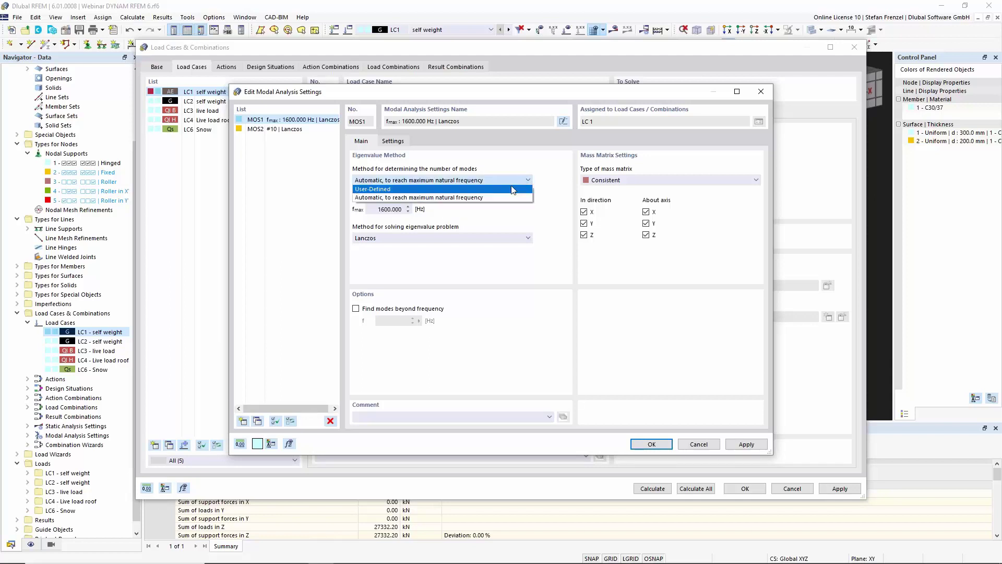
click(514, 189)
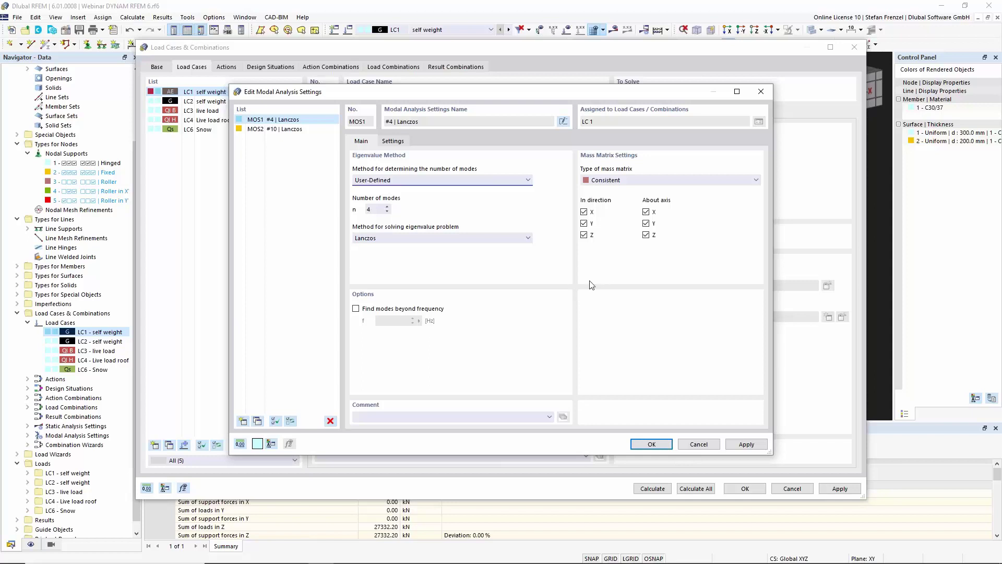
click(397, 142)
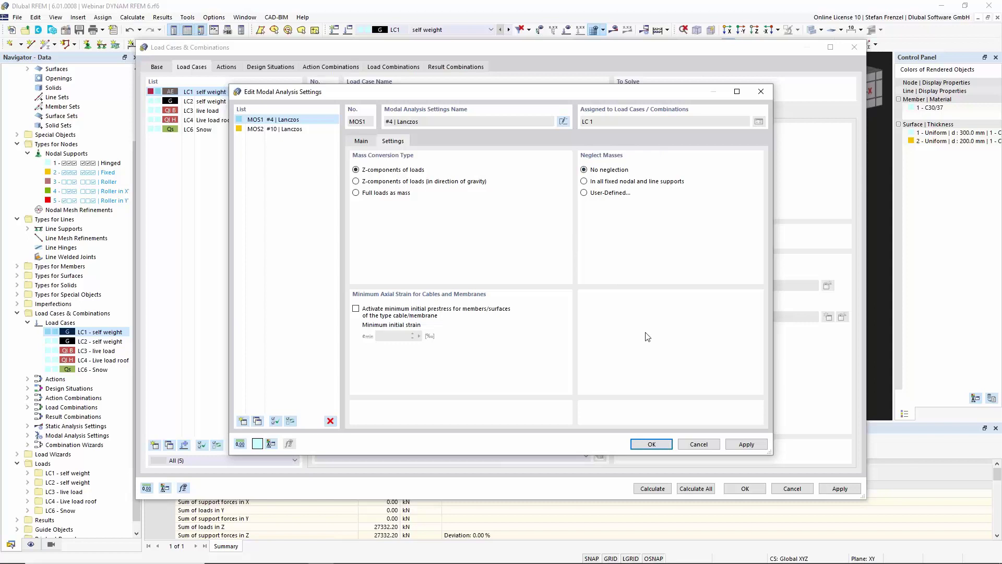
click(654, 445)
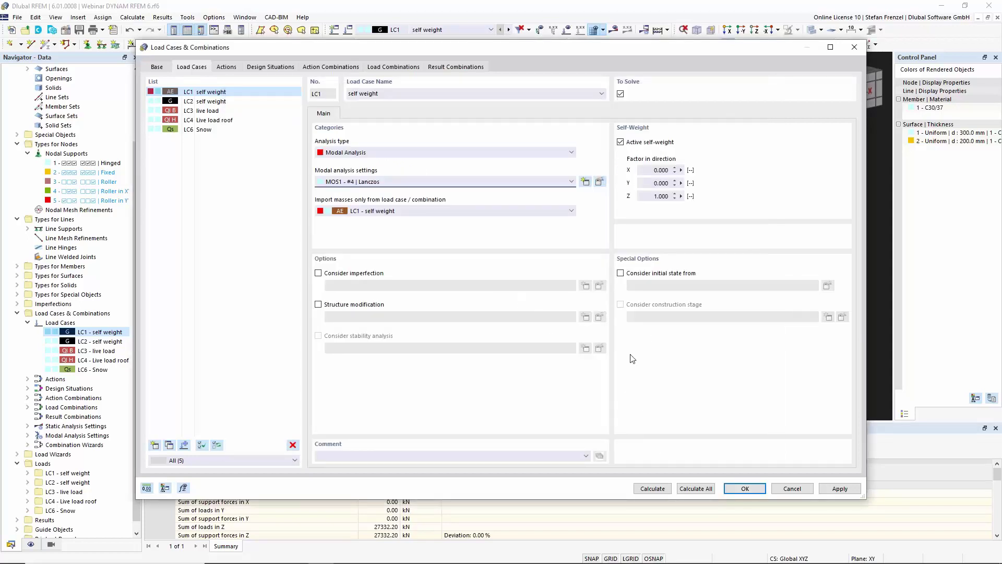
Apply the load case change, accepting deletion of all results, and calculate the modal analysis of LC1
click(744, 491)
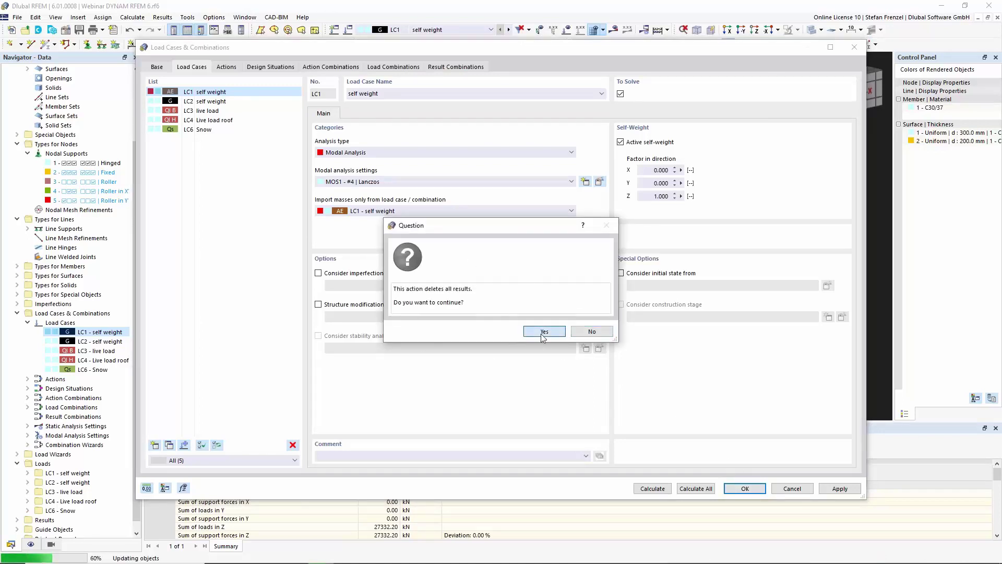
click(543, 332)
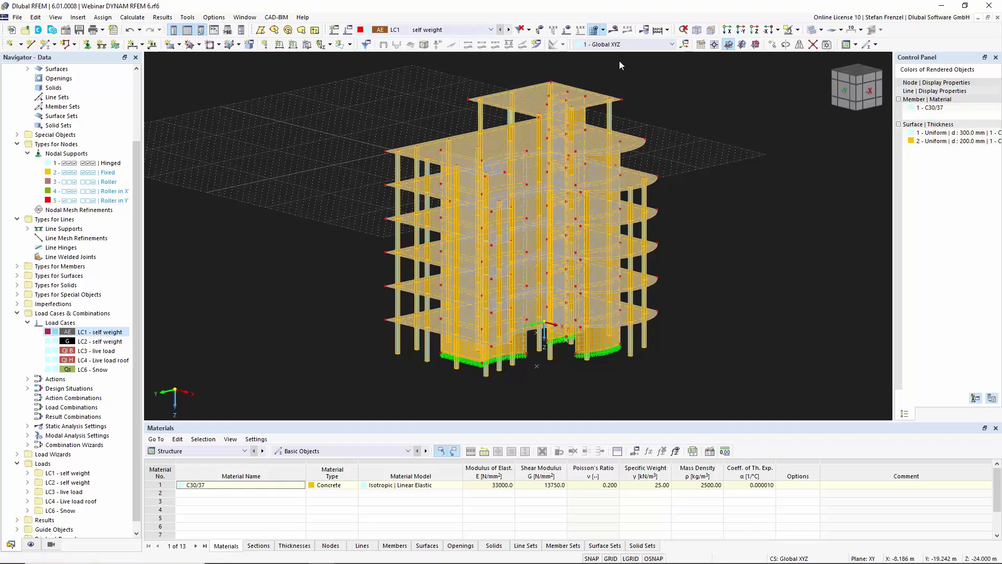
click(614, 29)
click(535, 337)
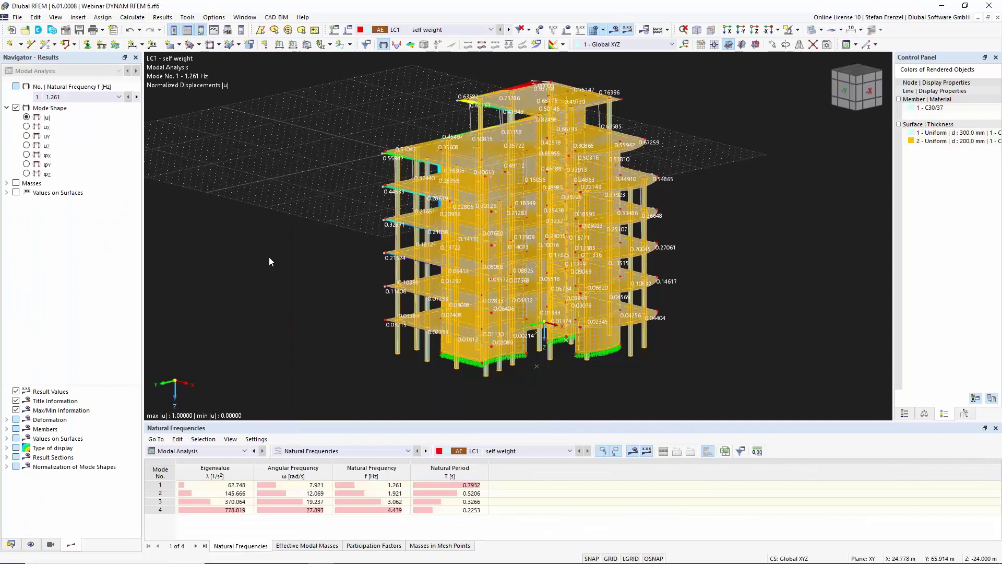
Examine the building's mode shapes, switching the displayed result to mode 2 and mode 3
ctrl+middle_drag(257, 251, 308, 251)
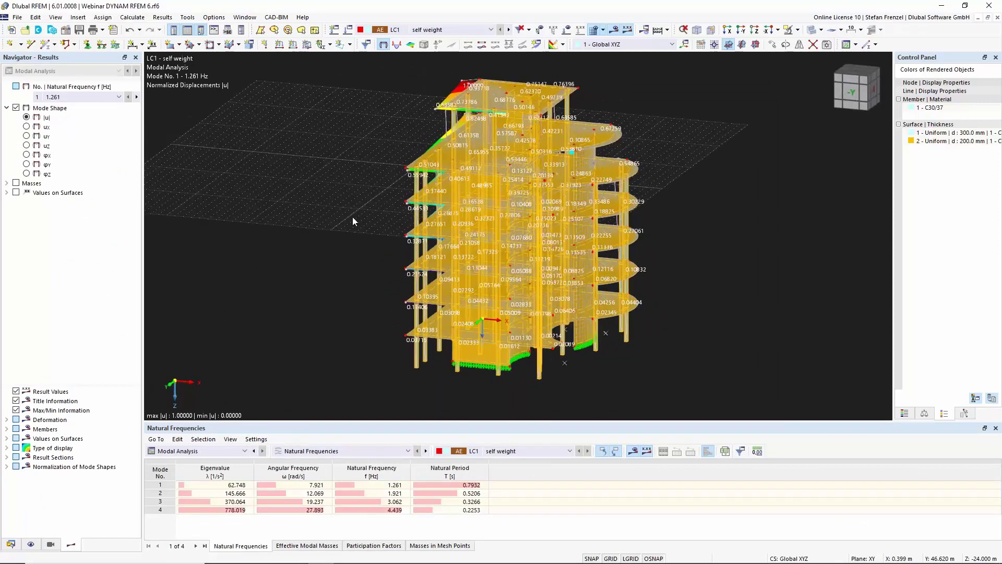
ctrl+middle_drag(315, 191, 352, 199)
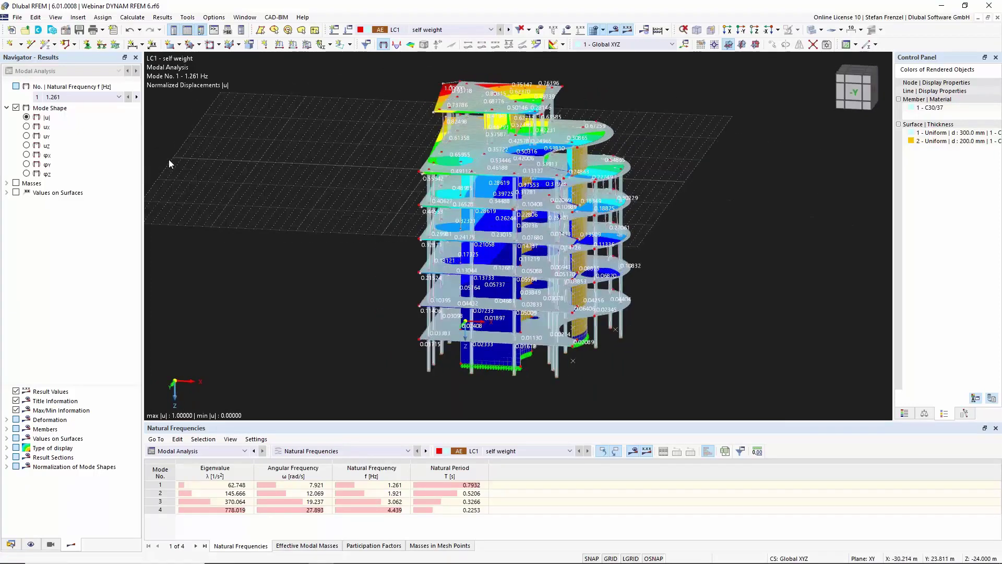
click(86, 97)
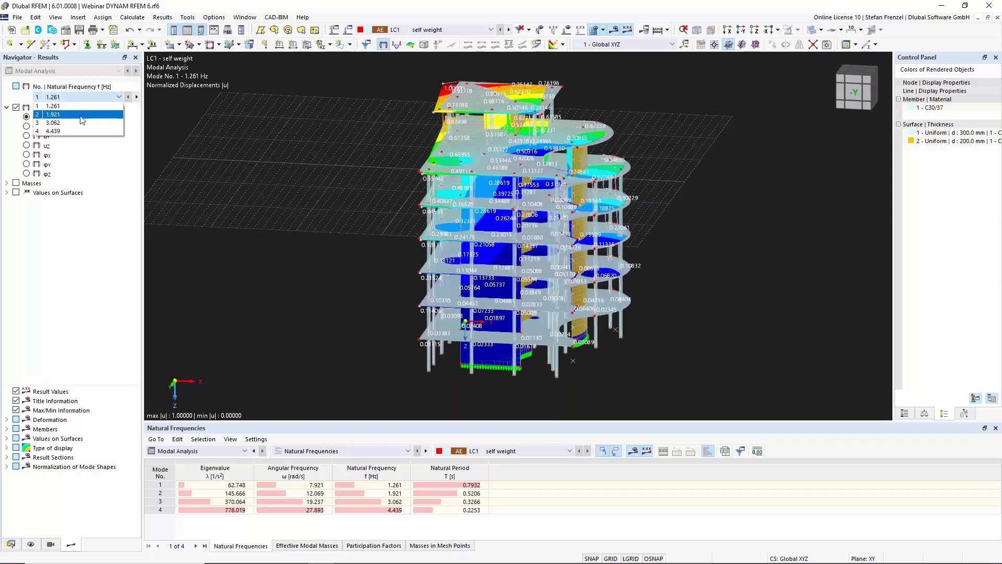
click(81, 115)
click(101, 100)
click(96, 123)
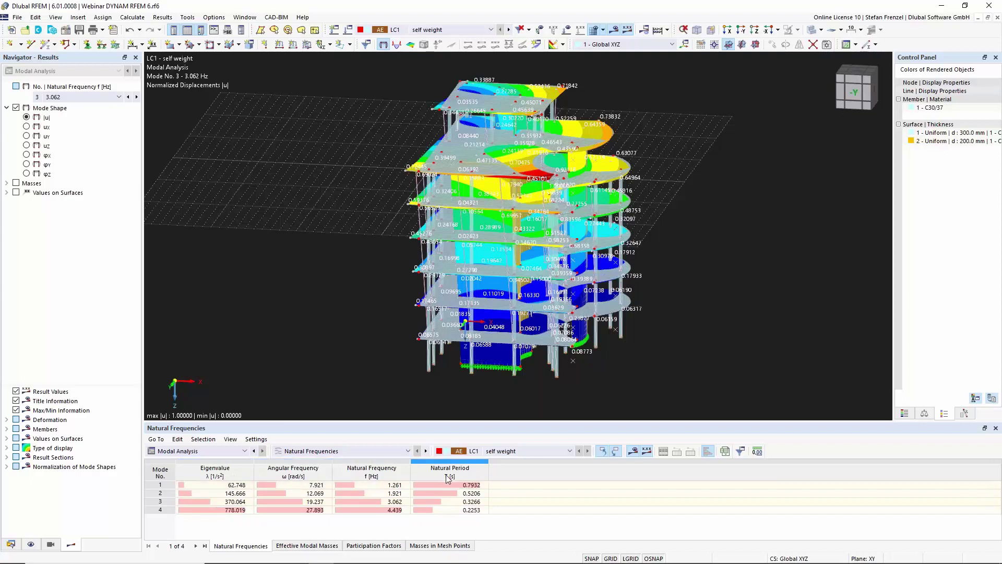
Review the result tables for effective modal masses, participation factors and masses in mesh points
click(315, 545)
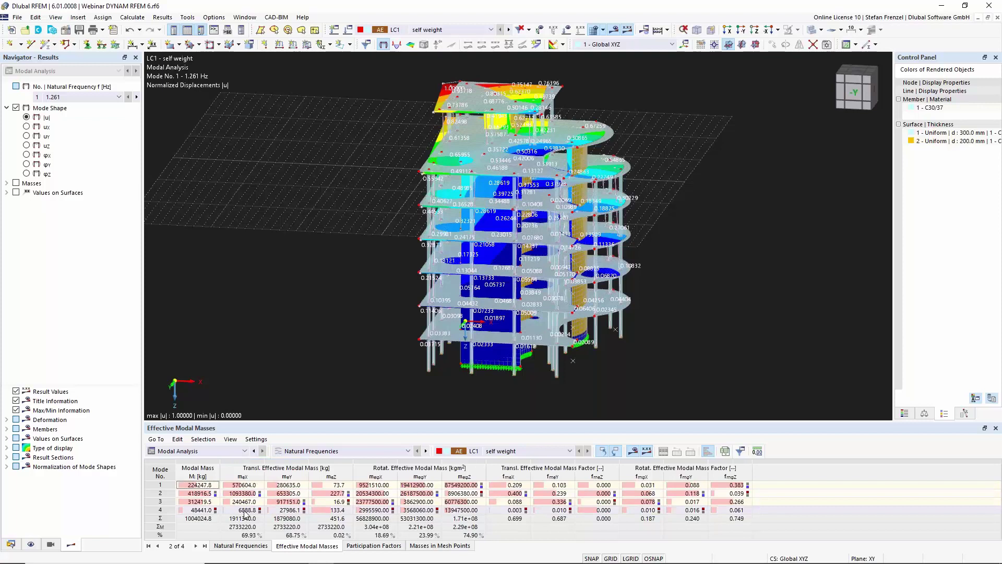
click(367, 546)
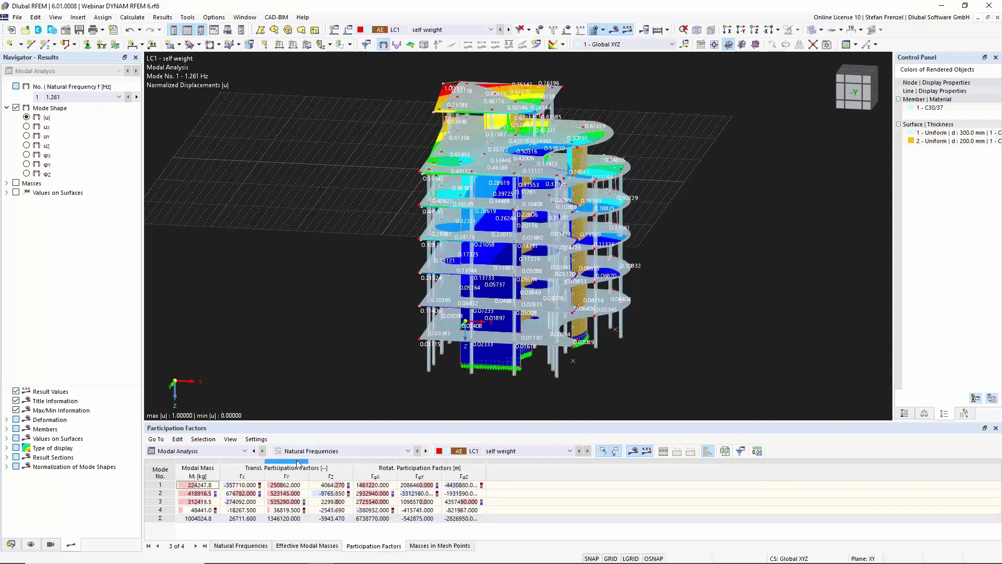
click(439, 546)
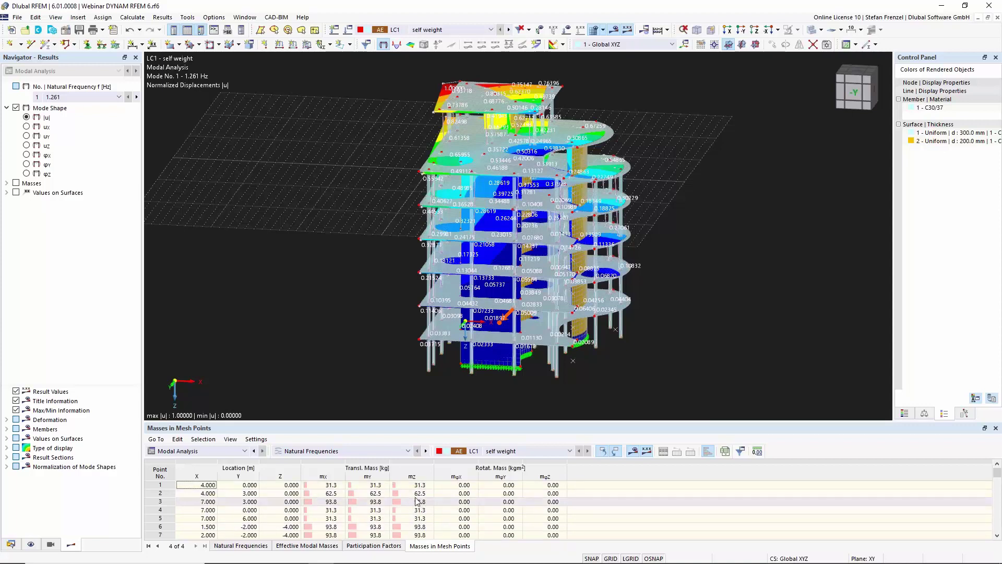
scroll(412, 501, down, 4)
scroll(409, 503, down, 6)
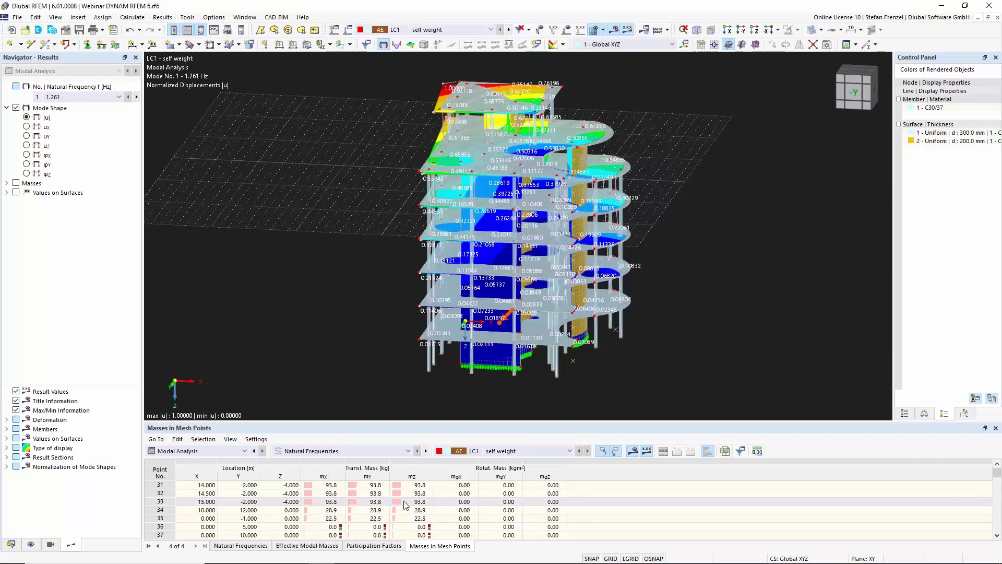
scroll(404, 513, up, 10)
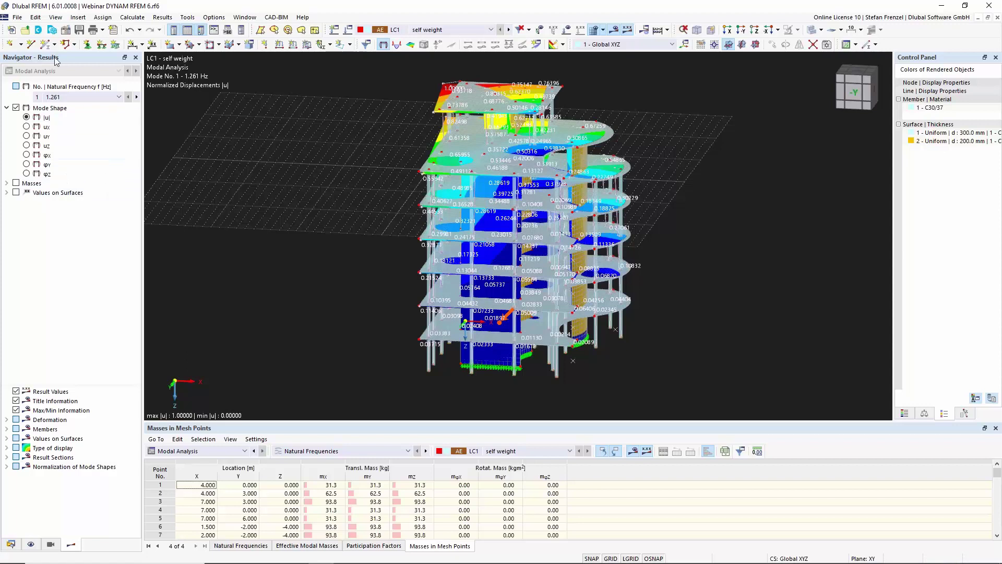
Display the translational masses on the building model and inspect them at the upper floors
click(19, 184)
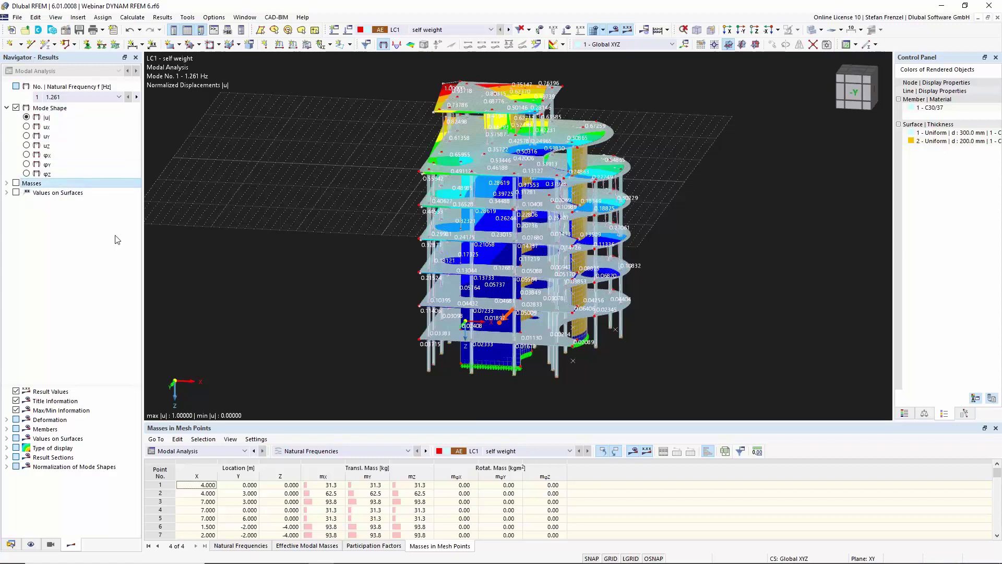
key(space)
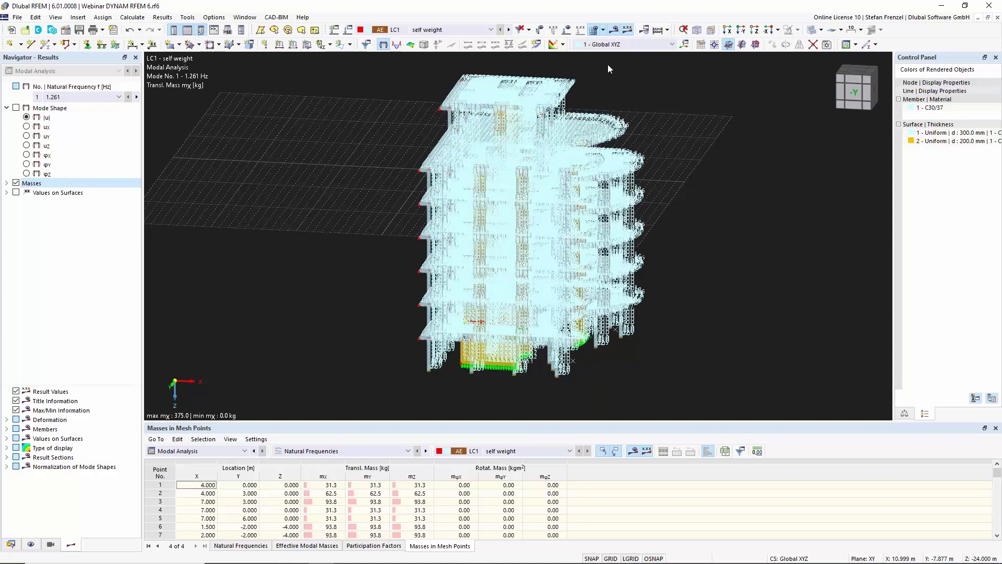
scroll(452, 113, up, 3)
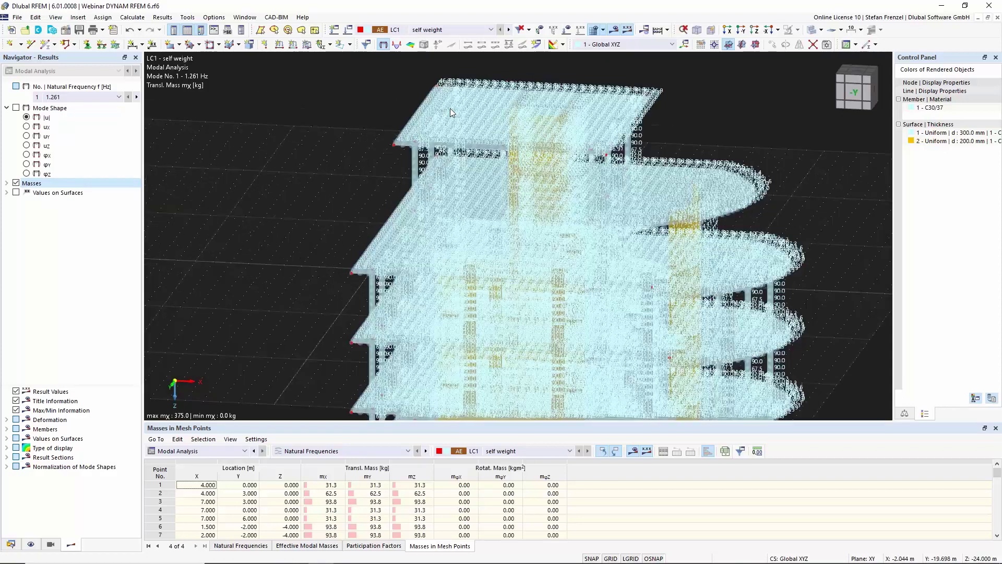
Inspect the mesh-point masses at the corner of the top roof slab and along the column beneath it
scroll(393, 145, up, 4)
scroll(371, 161, up, 2)
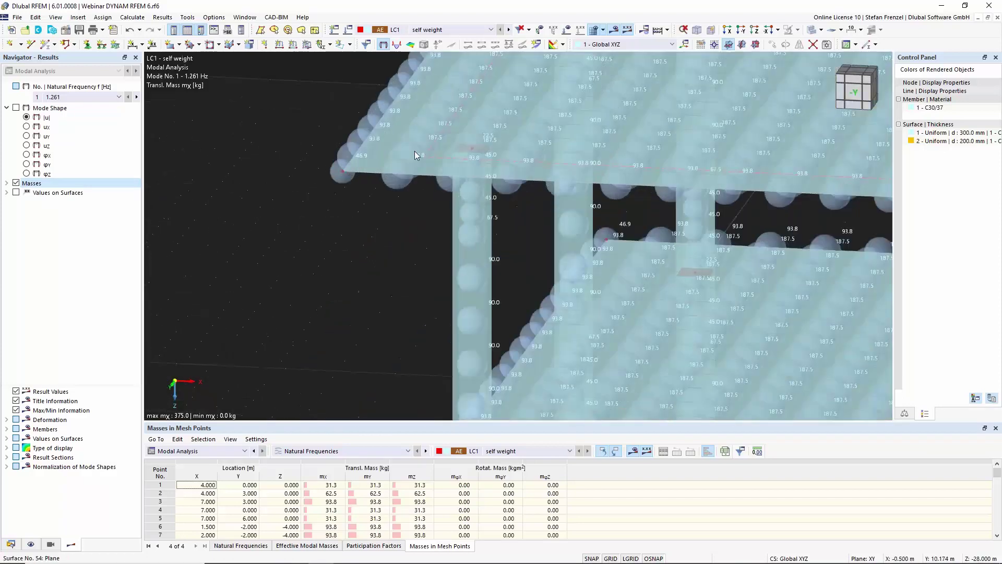
scroll(415, 151, up, 4)
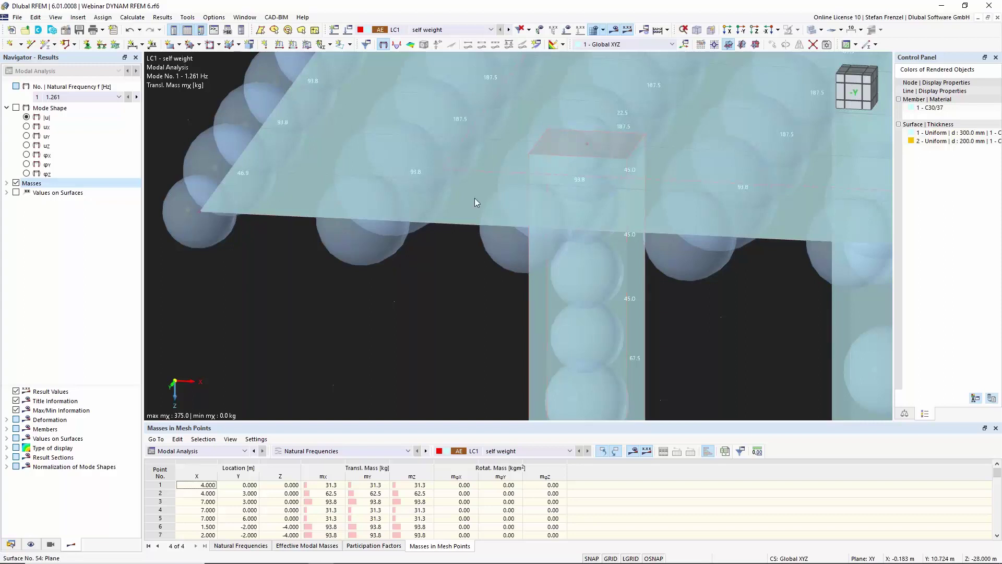
scroll(454, 175, down, 2)
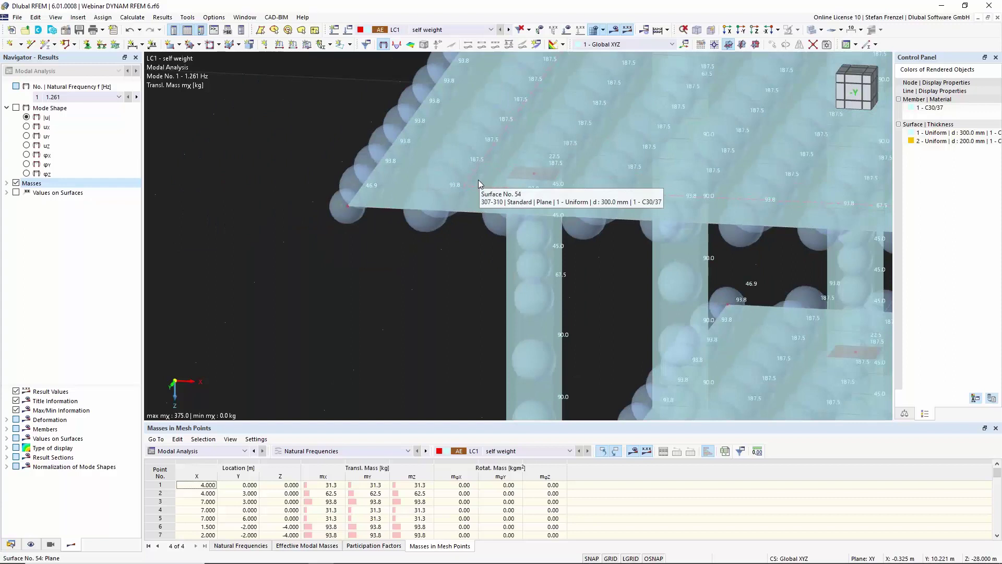
scroll(330, 224, down, 3)
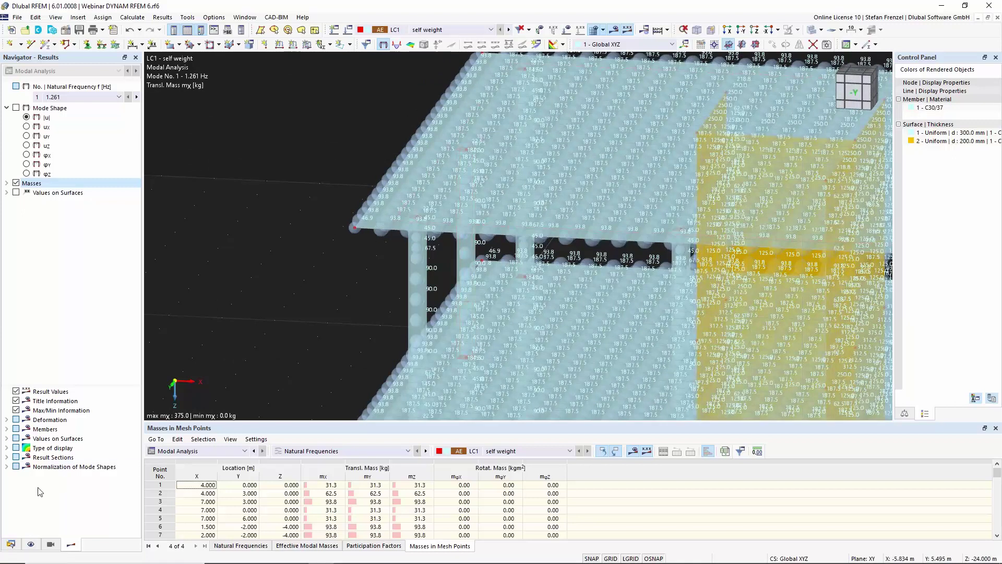
Open the modal analysis settings MOS1 of load case LC1 and set the neglection of masses to User-Defined
click(10, 544)
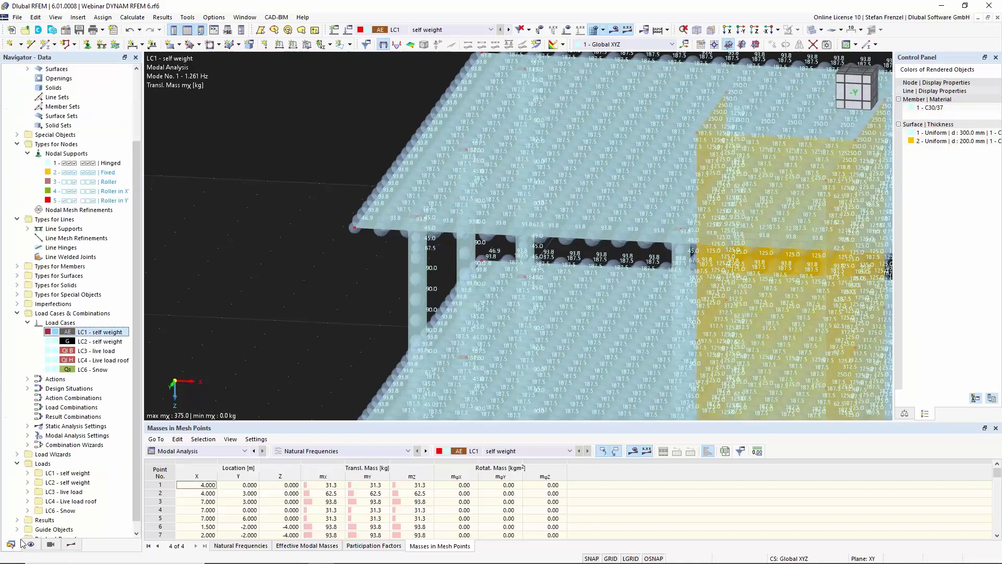
right_click(110, 337)
click(131, 339)
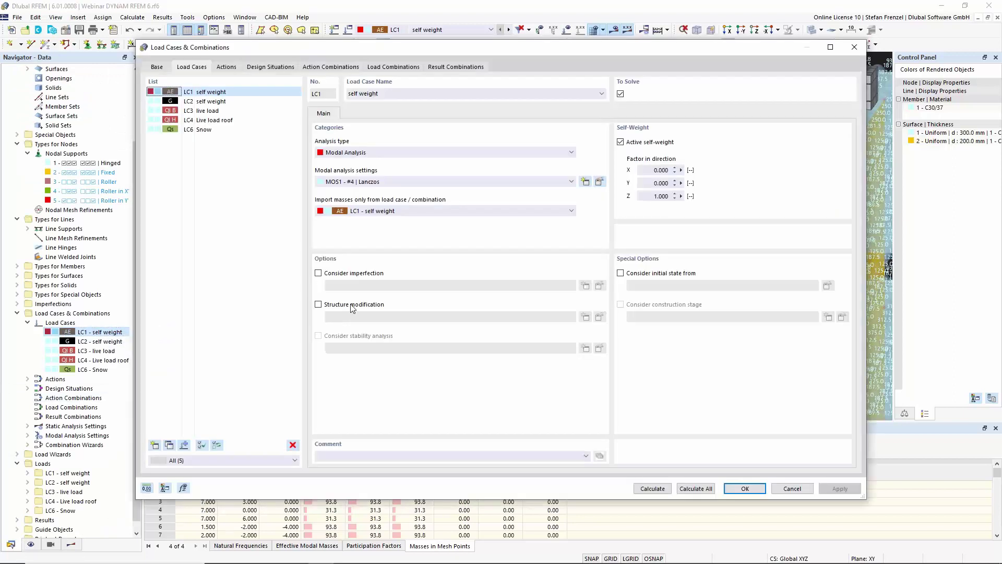
click(599, 181)
click(407, 141)
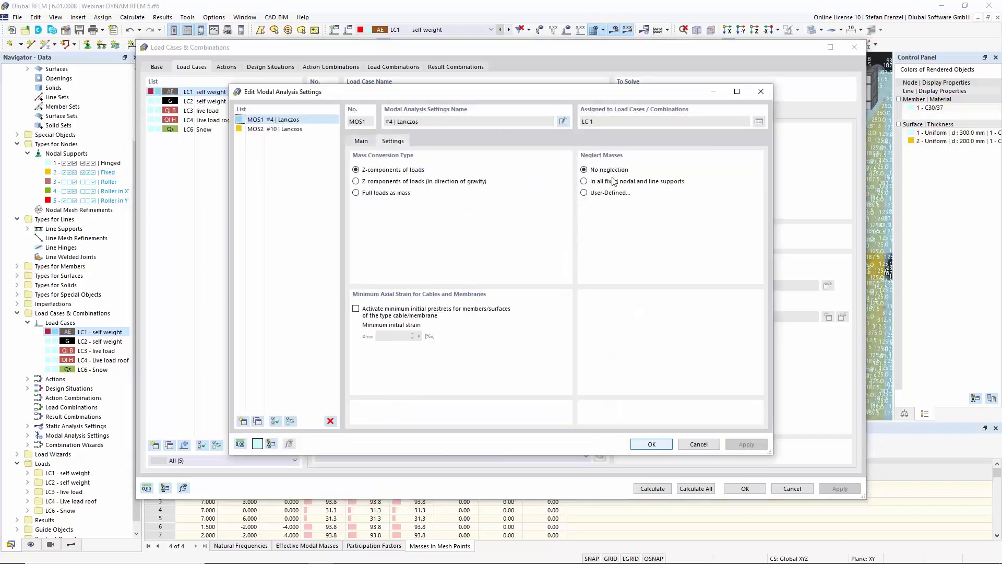
click(584, 193)
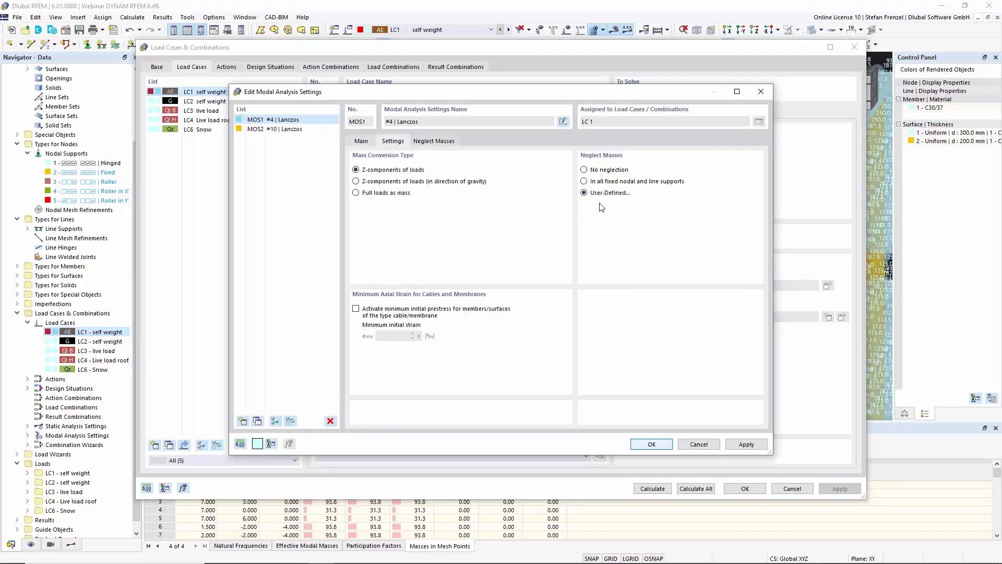
Add the top roof slab, surface 54, to the objects whose masses are neglected
click(433, 142)
click(427, 186)
click(458, 186)
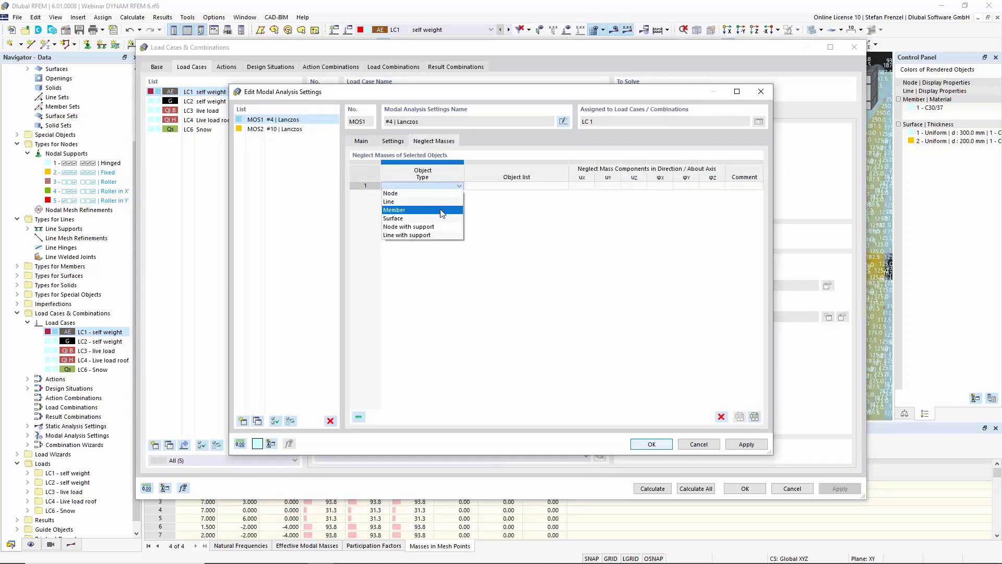
click(441, 213)
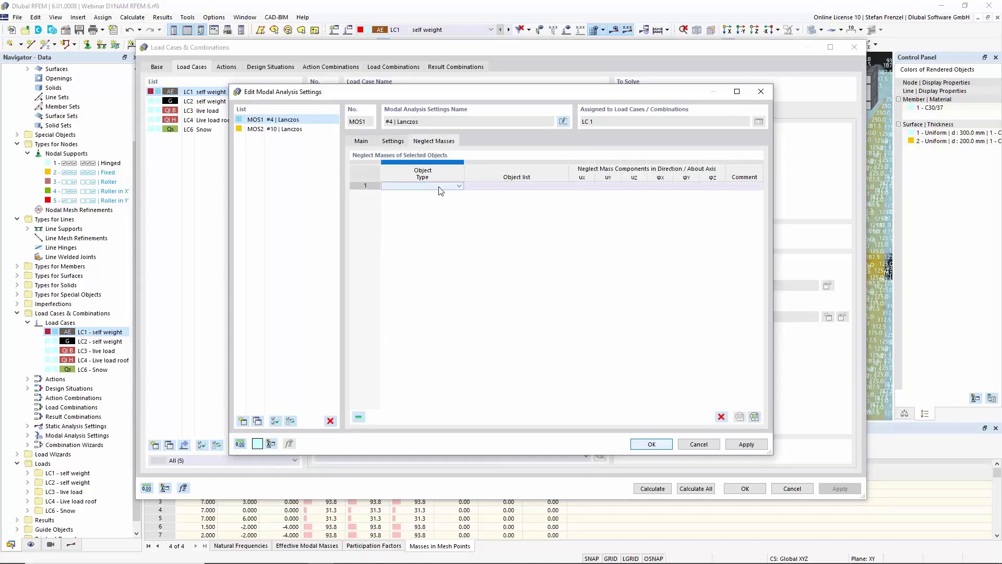
click(443, 187)
click(562, 189)
click(564, 186)
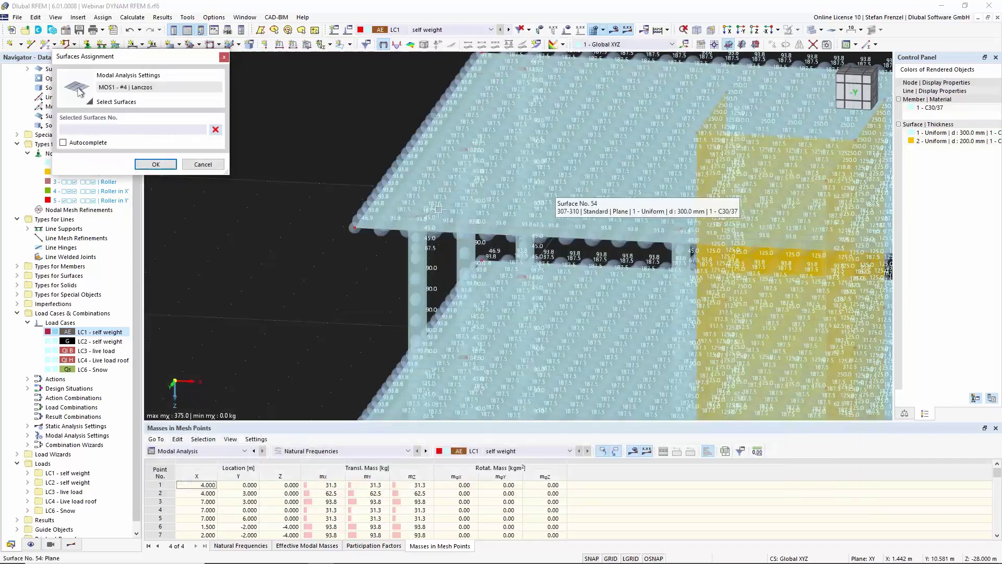
click(436, 184)
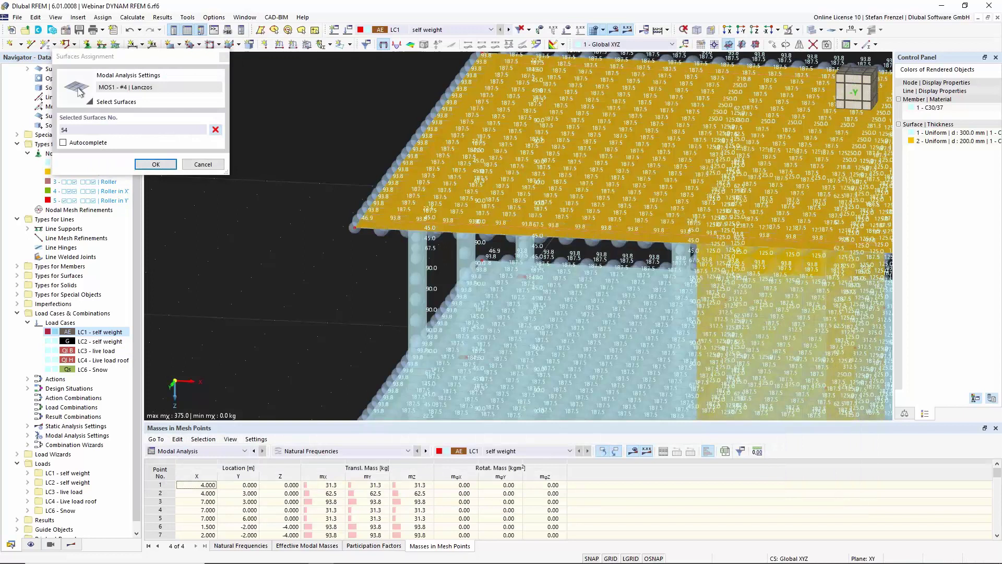
click(156, 163)
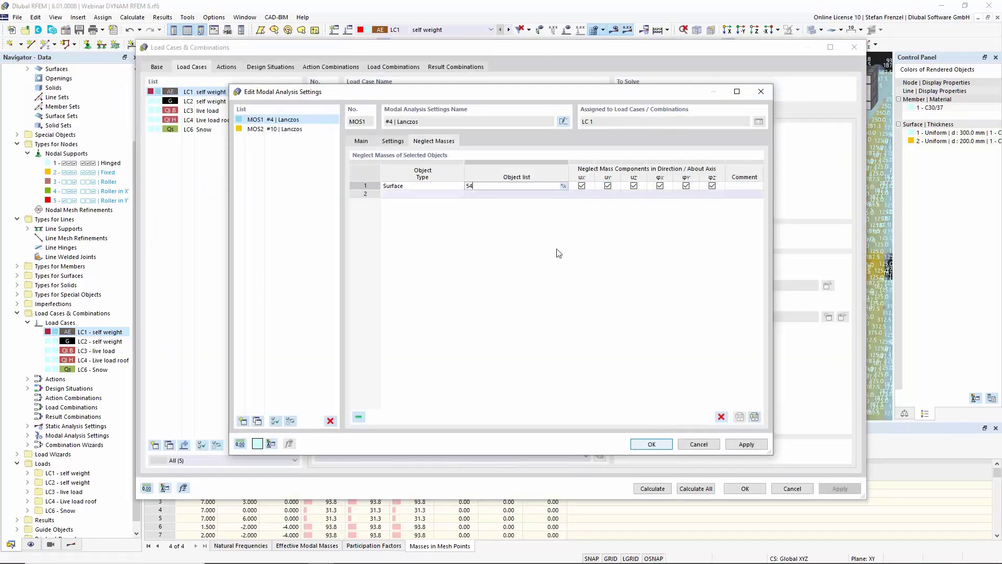
Confirm the modal analysis settings, accept deletion of all results, and recalculate the modal analysis of LC1
click(643, 444)
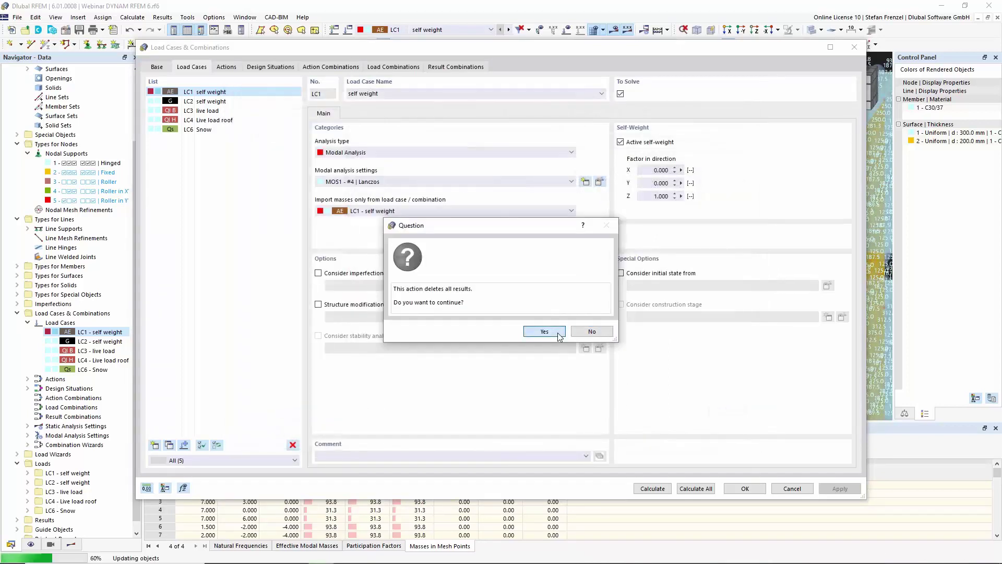
click(545, 332)
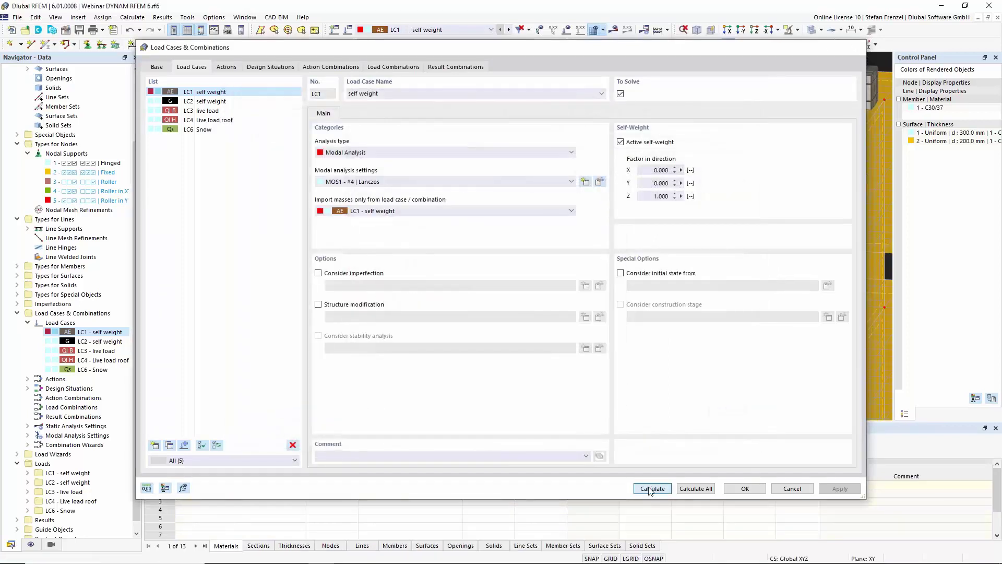
click(651, 489)
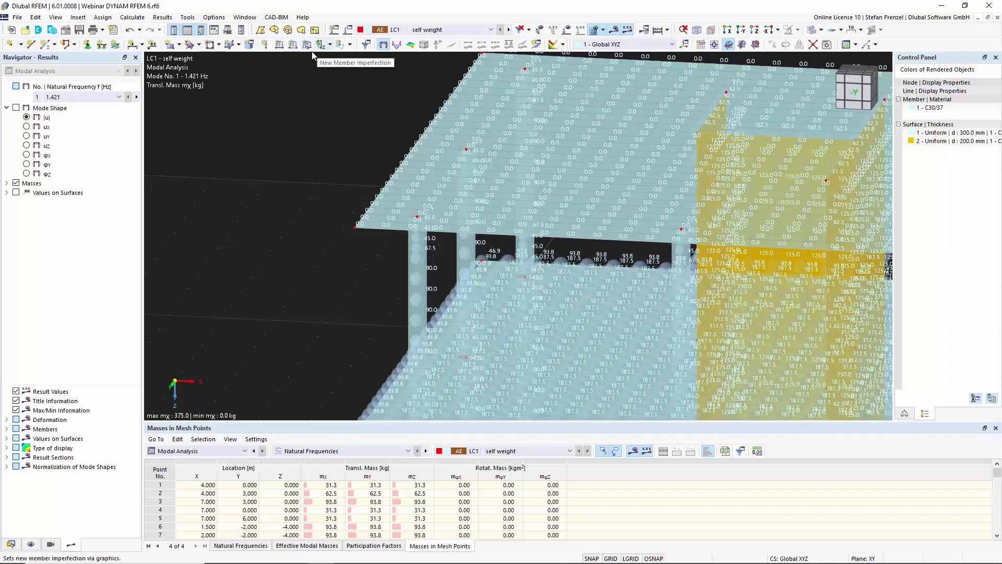
Define a new nodal load in LC1 with load type Mass and a mass of 20 t
click(266, 45)
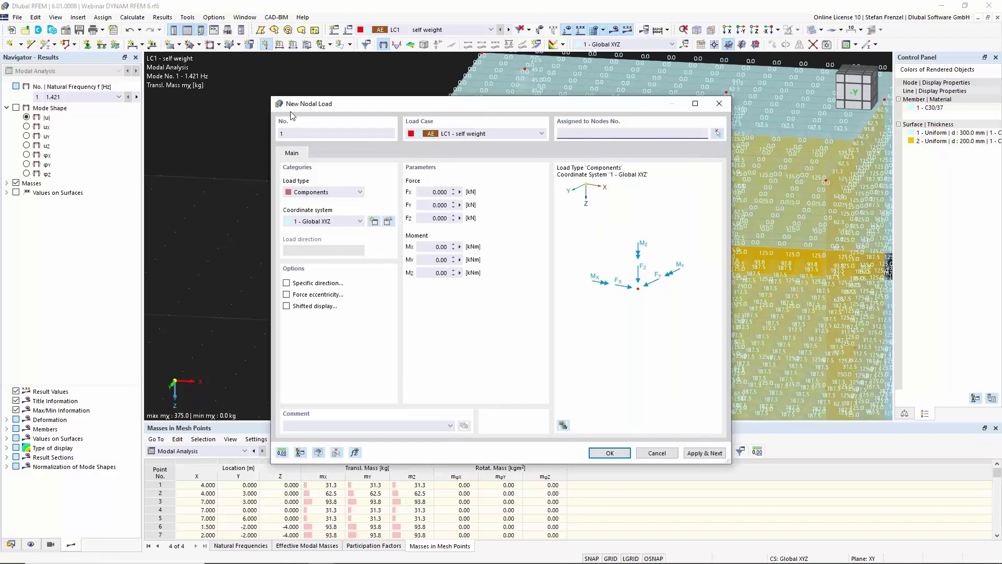
click(362, 193)
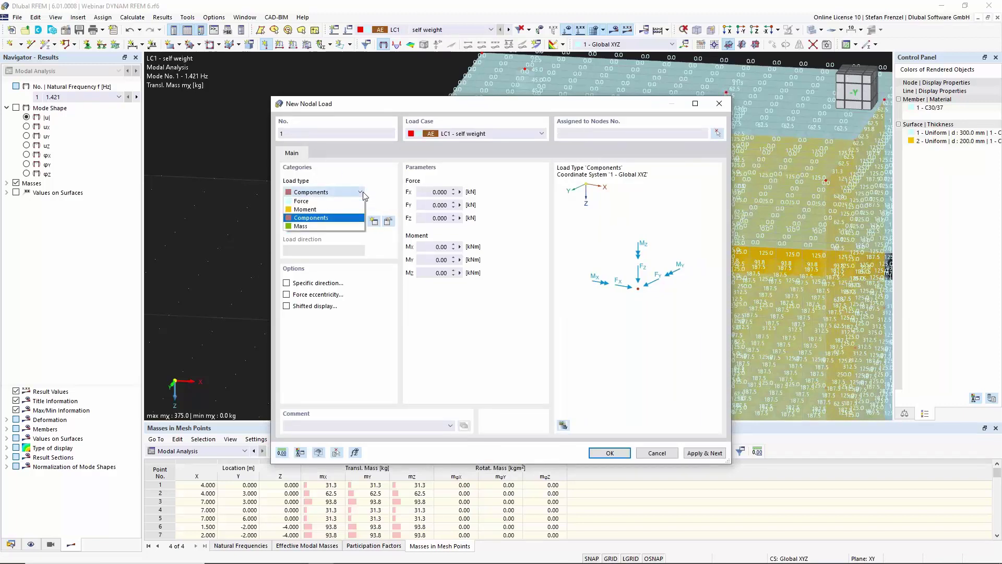
click(329, 227)
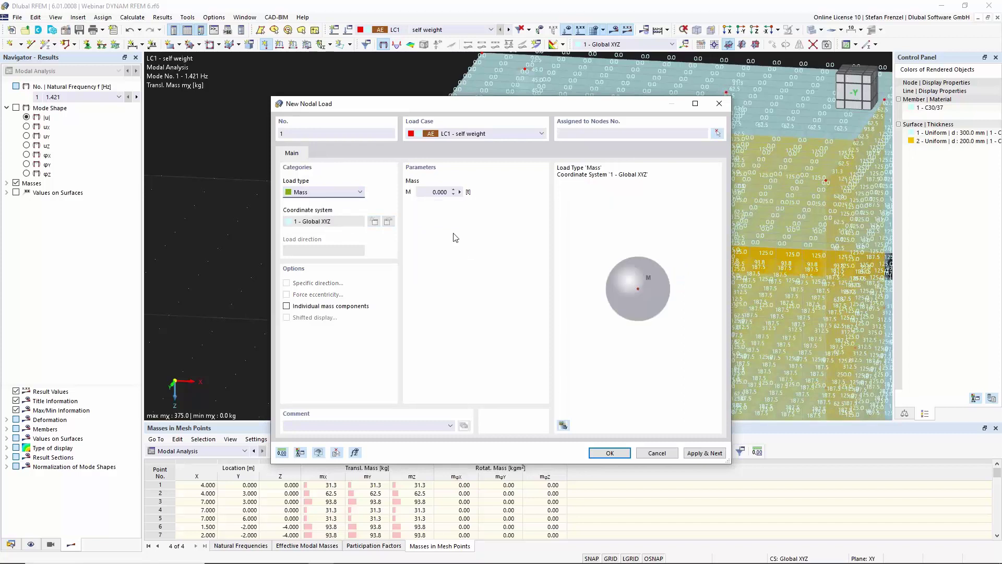
click(440, 192)
double_click(431, 192)
text(20)
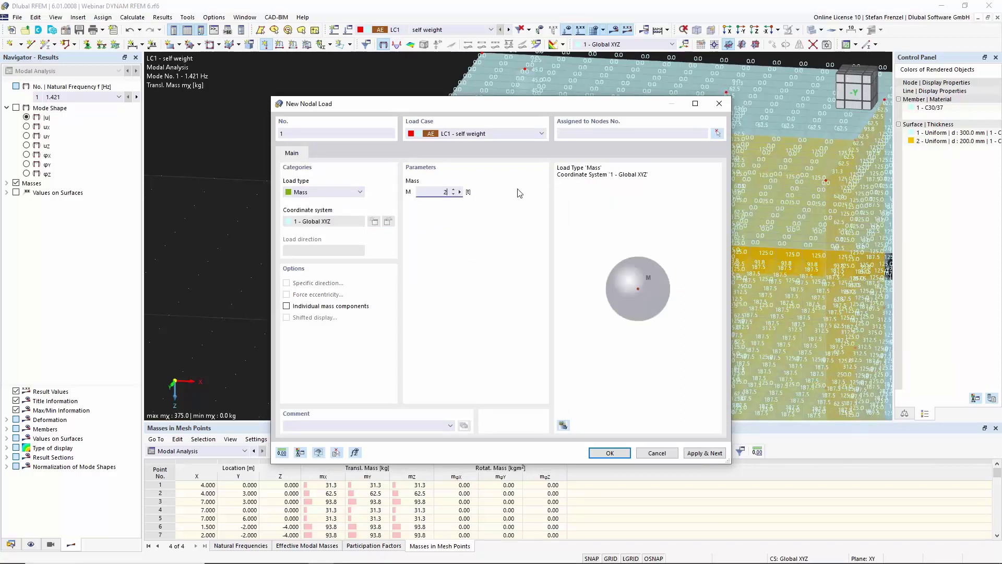
Assign the nodal mass to node 237 on the floor slab below the roof, accepting deletion of the results
click(608, 453)
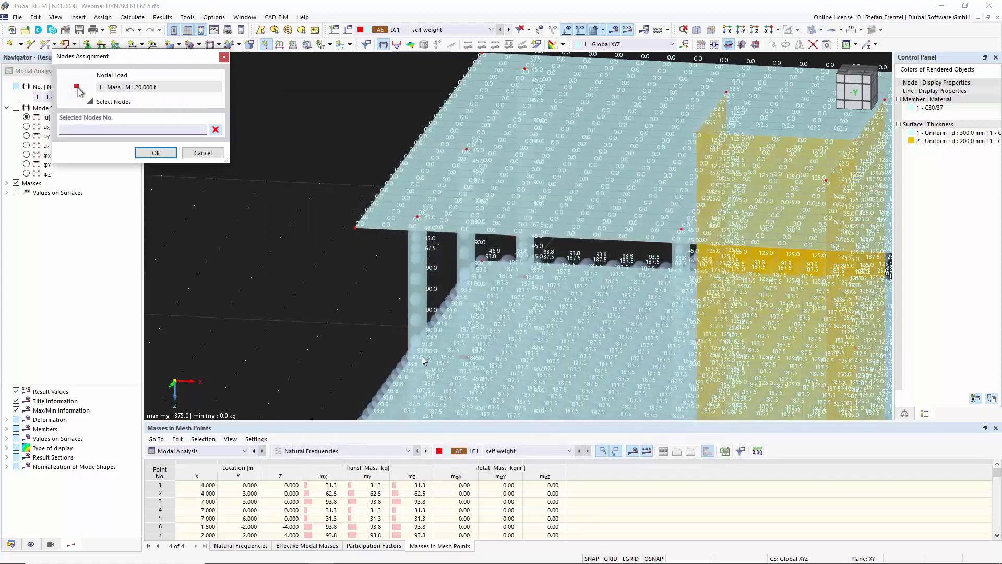
click(465, 357)
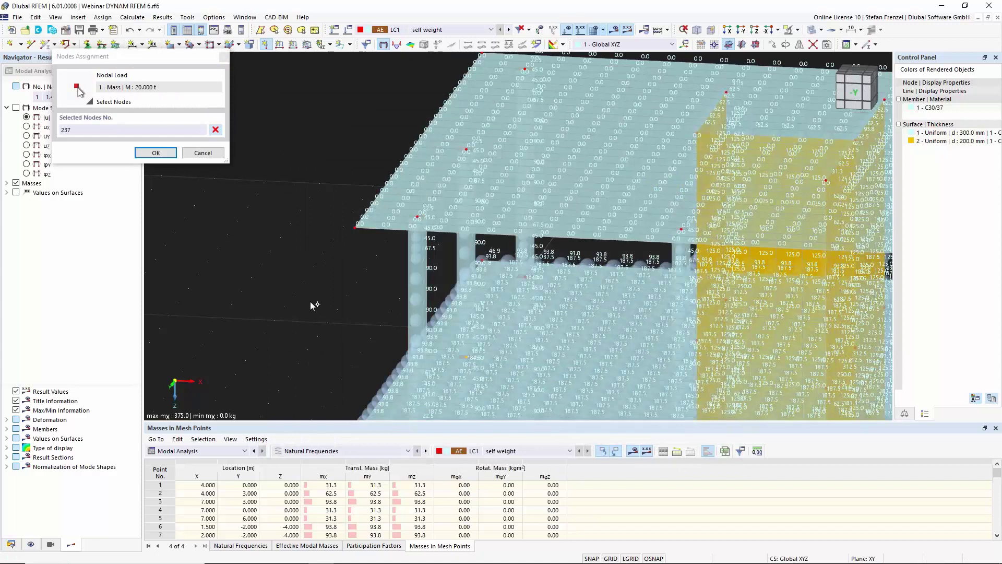
click(155, 153)
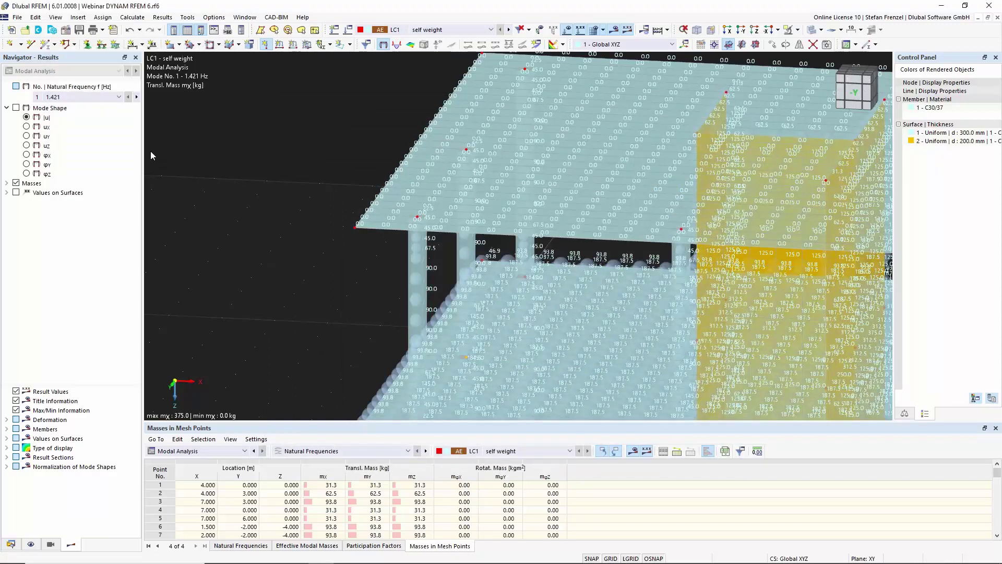
click(544, 332)
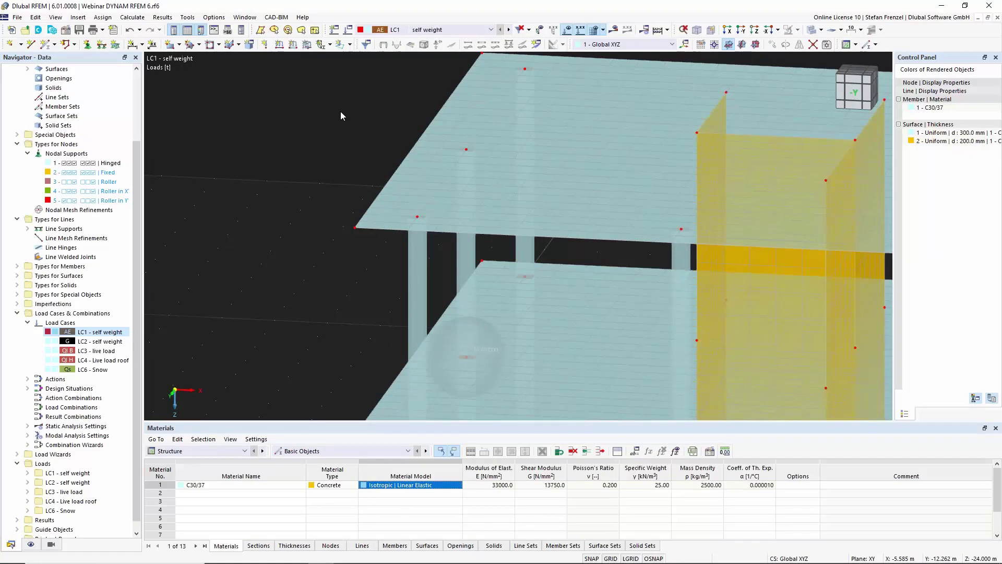
Look over the 20 t nodal mass on the slab below the roof and delete it from the model
scroll(340, 112, down, 5)
scroll(347, 230, up, 4)
scroll(346, 229, up, 3)
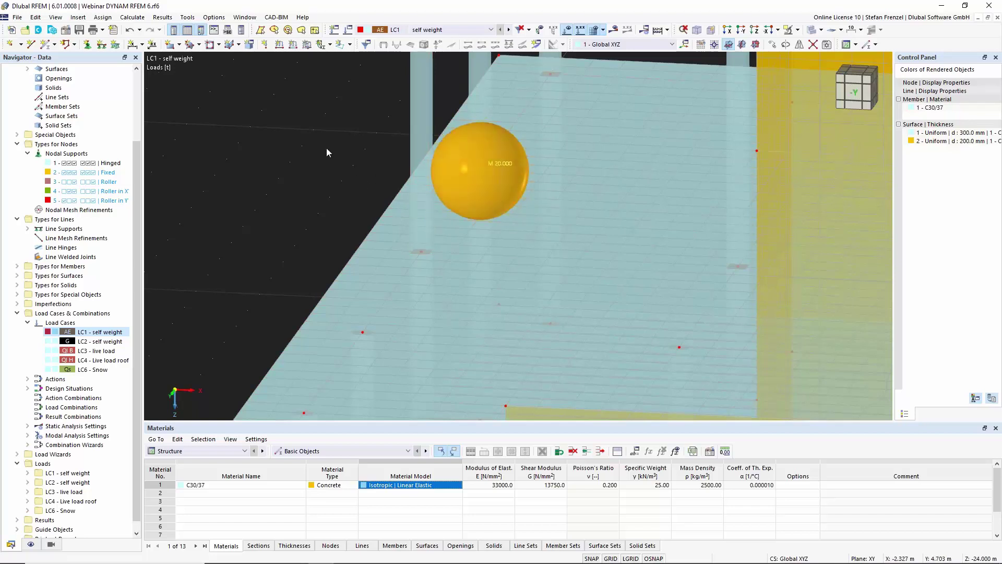
scroll(327, 148, down, 5)
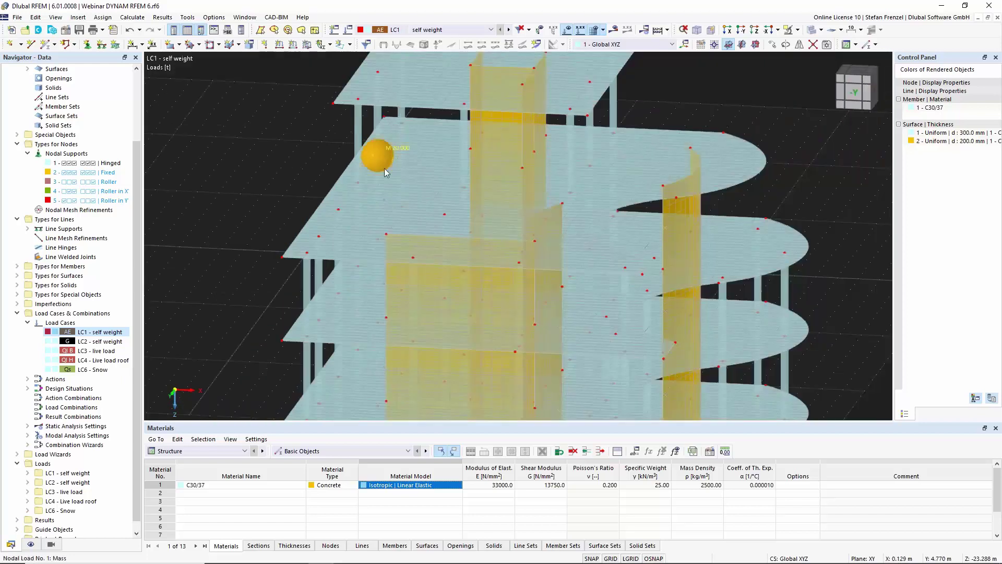
mouse_move(381, 168)
key(Delete)
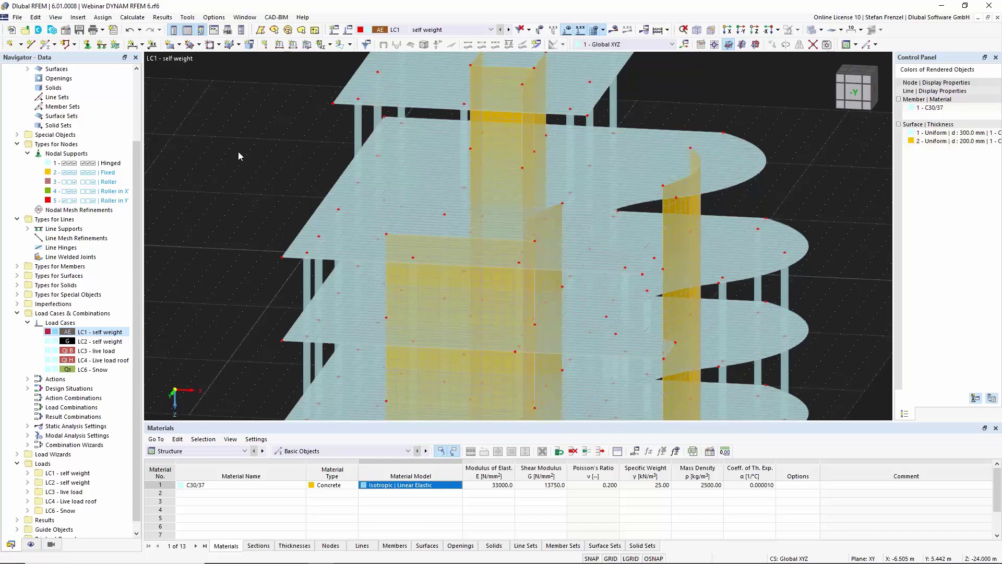
Open the modal analysis settings MOS1 for editing and set Neglect Masses to No neglection
scroll(239, 152, down, 5)
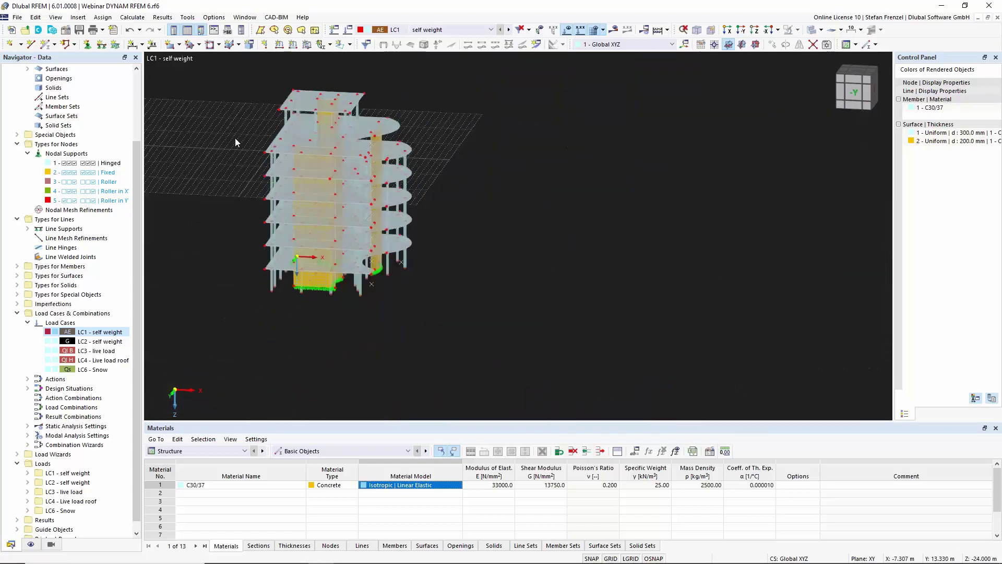
scroll(221, 137, up, 2)
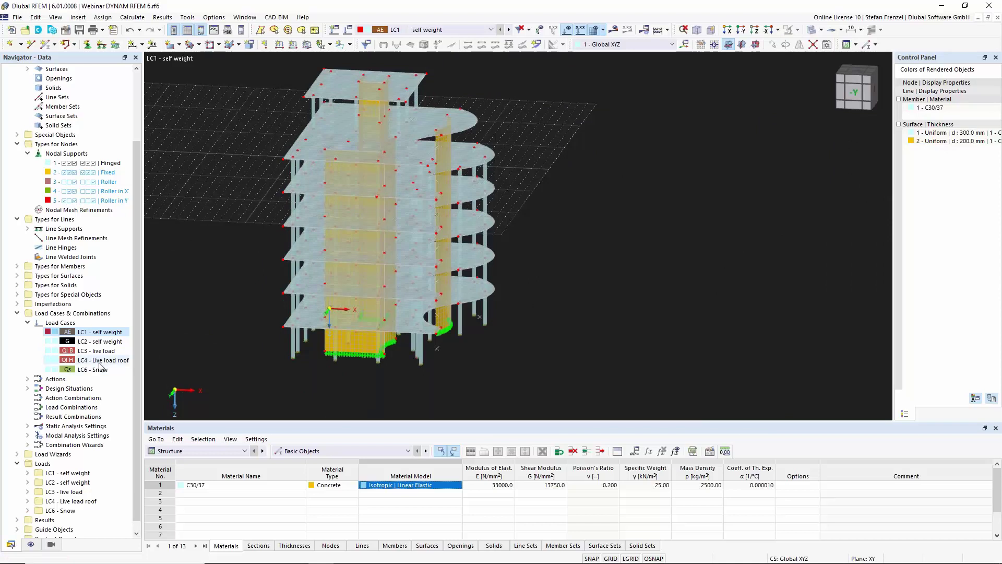
double_click(41, 433)
right_click(74, 447)
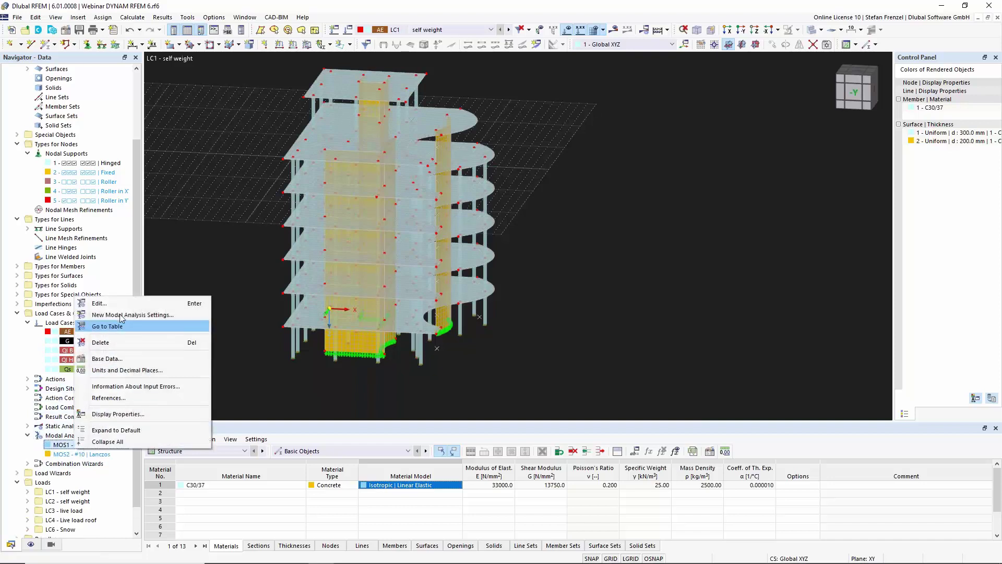
click(99, 303)
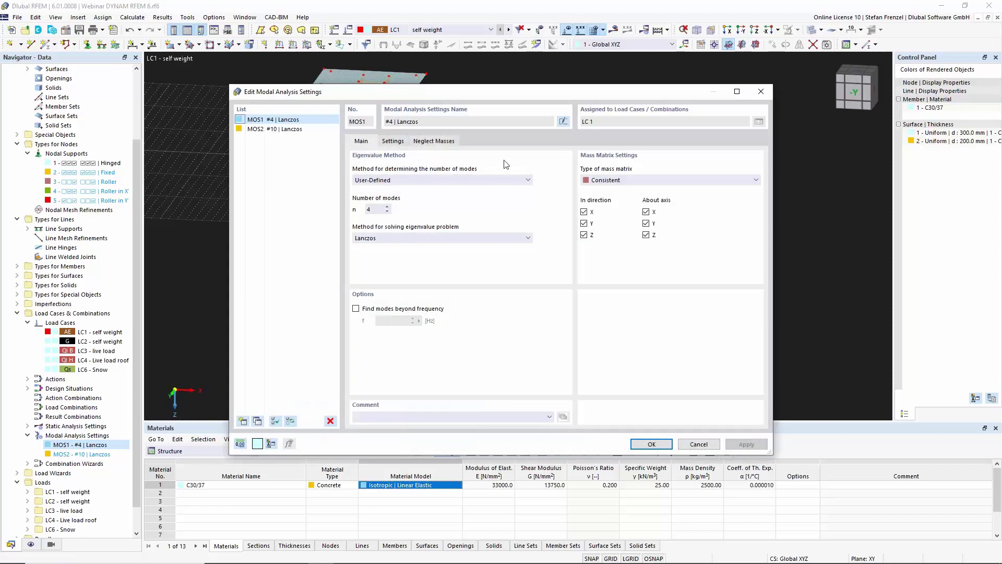
click(399, 143)
click(585, 170)
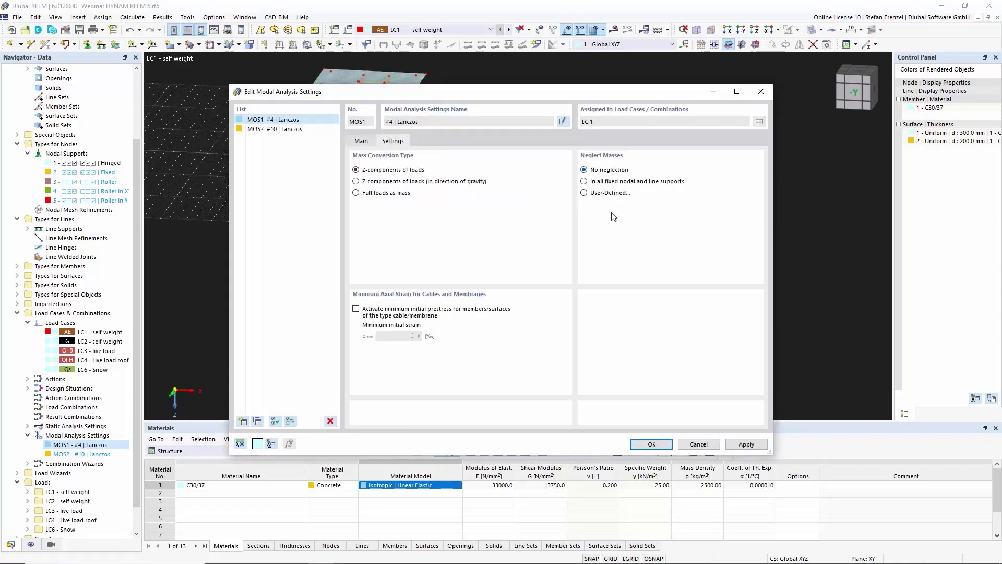
Set the number of modes in MOS1 to 12 and the type of mass matrix to Diagonal
click(361, 141)
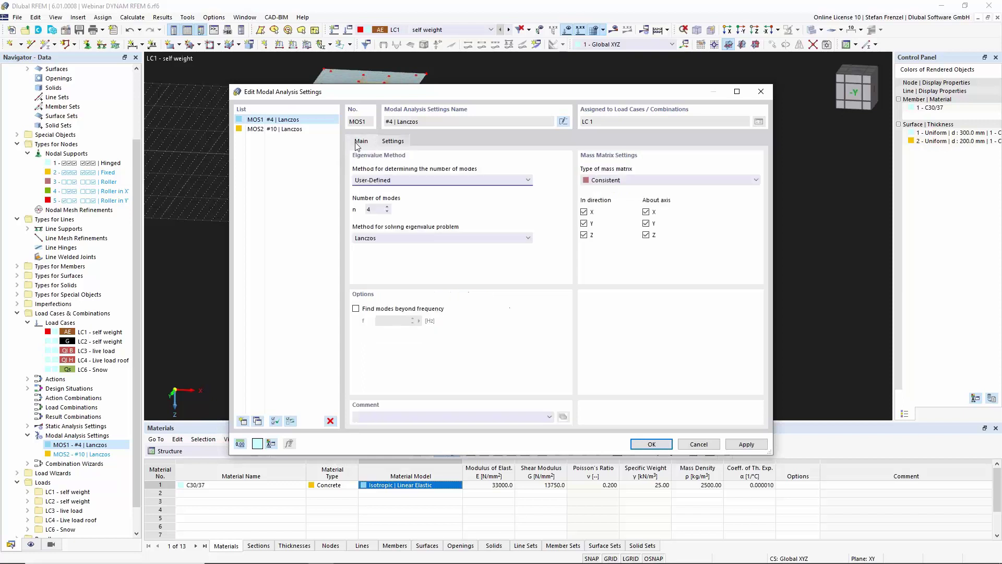
click(378, 208)
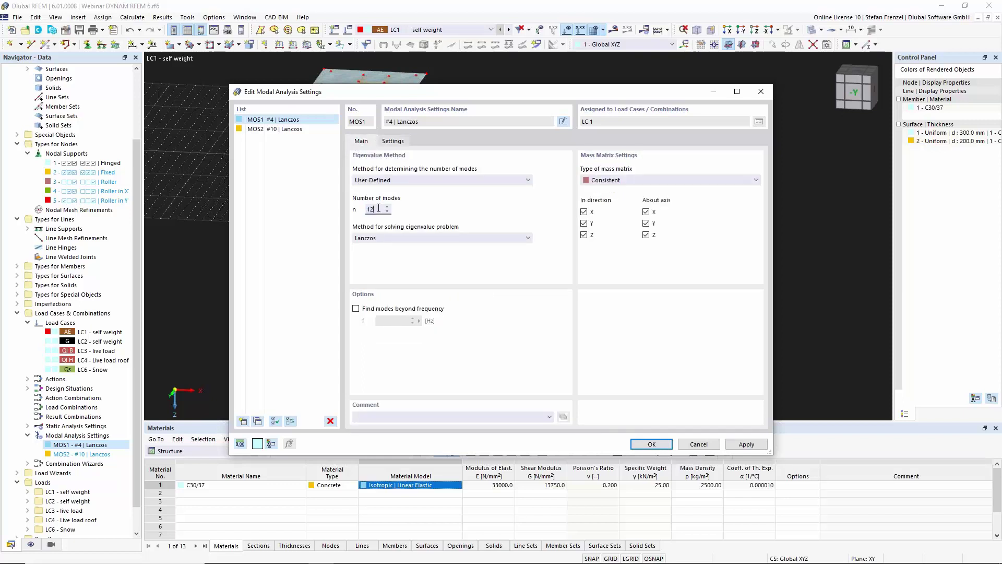
text(12)
click(633, 181)
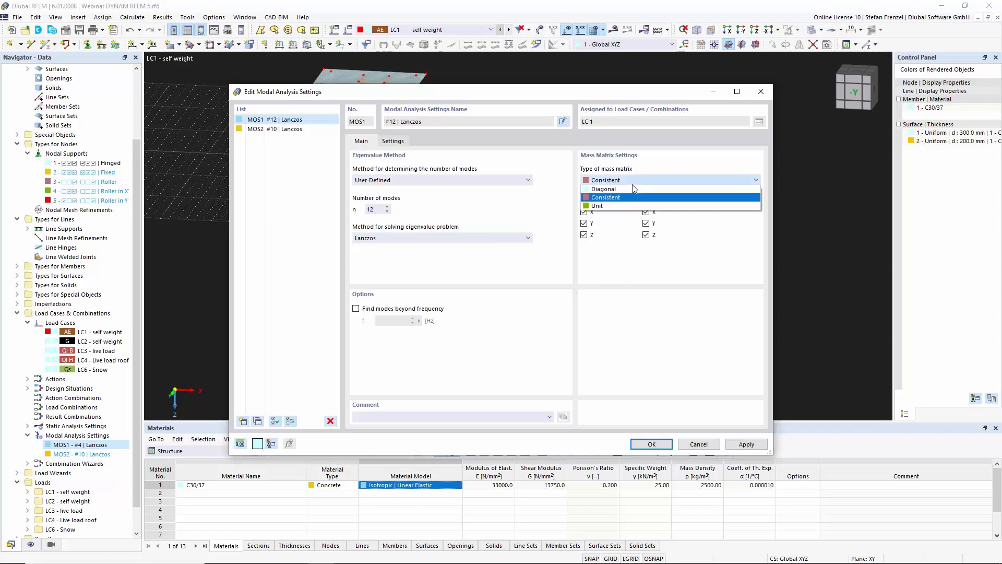
click(632, 189)
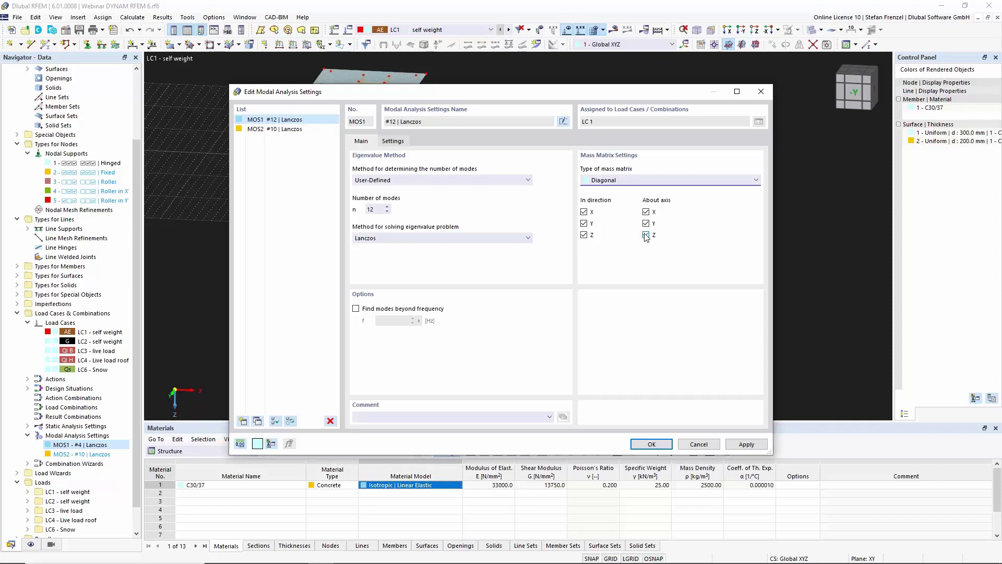
Limit the MOS1 masses to directions X and Y by deactivating direction Z and the masses about the axes, and accept the settings
click(646, 211)
click(646, 235)
click(584, 235)
click(651, 444)
Change load case LC1 self weight to Static Analysis and assign it the action category Permanent
scroll(568, 286, down, 3)
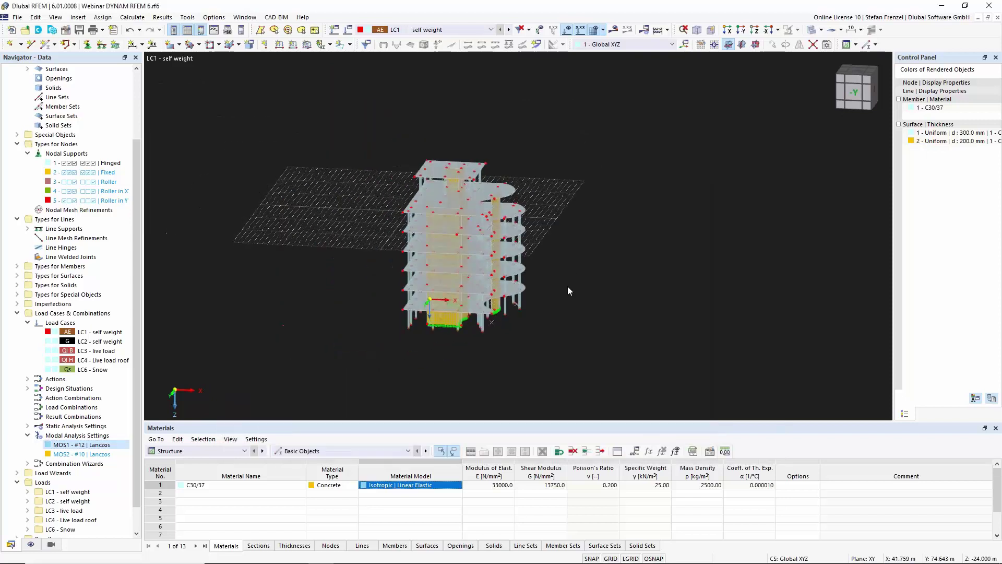
scroll(454, 286, up, 3)
scroll(456, 282, down, 1)
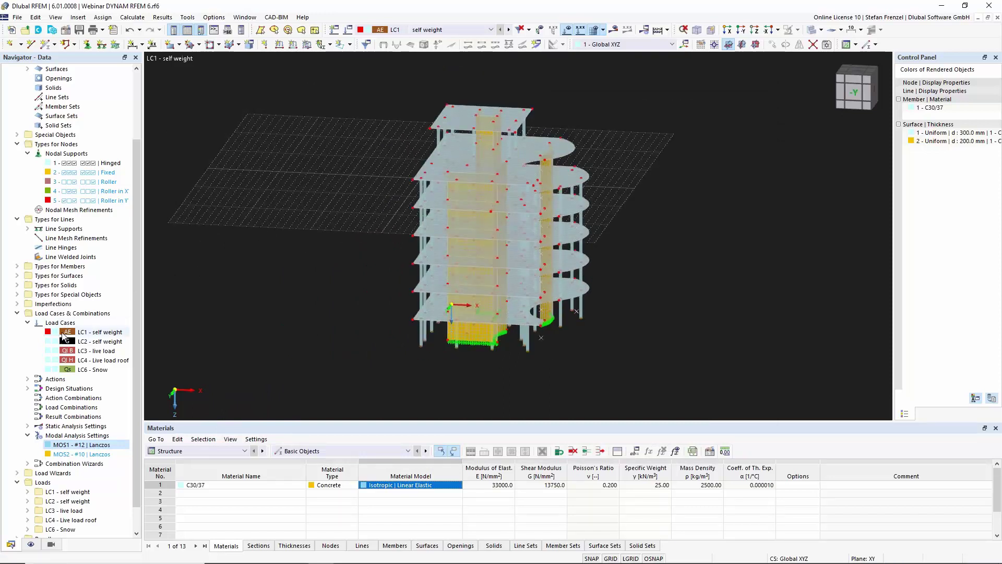
right_click(89, 332)
click(178, 338)
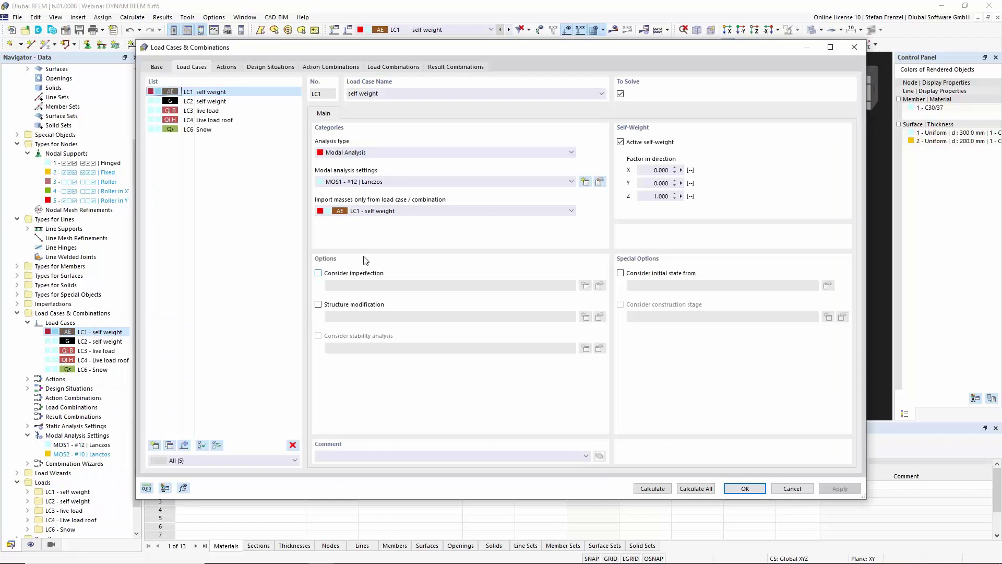
click(378, 152)
click(378, 157)
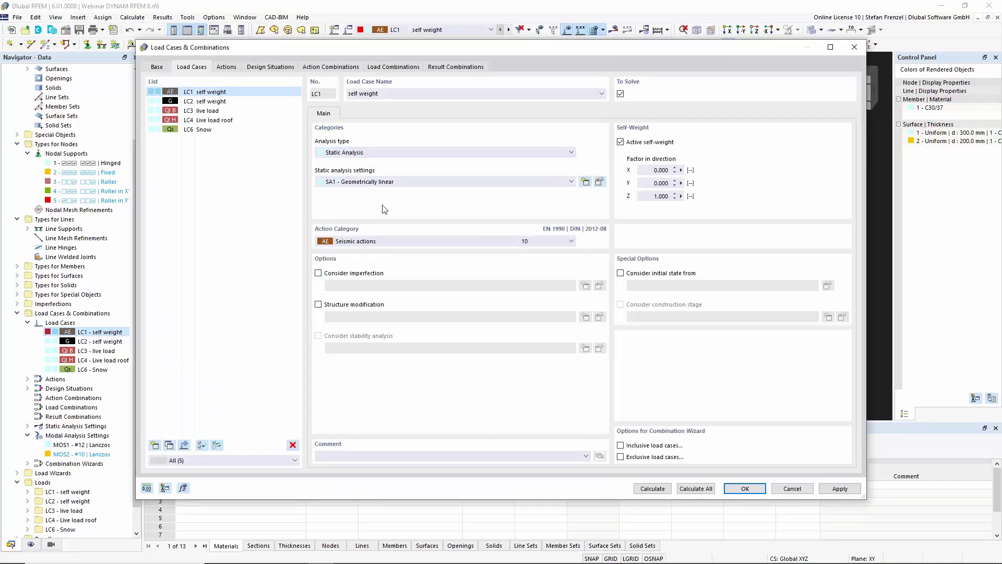
click(384, 241)
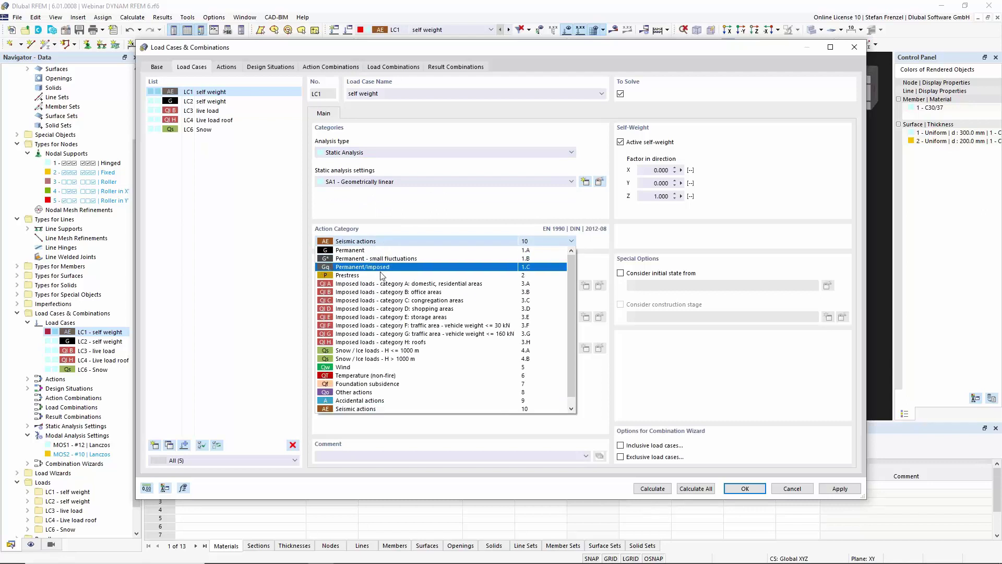
click(383, 250)
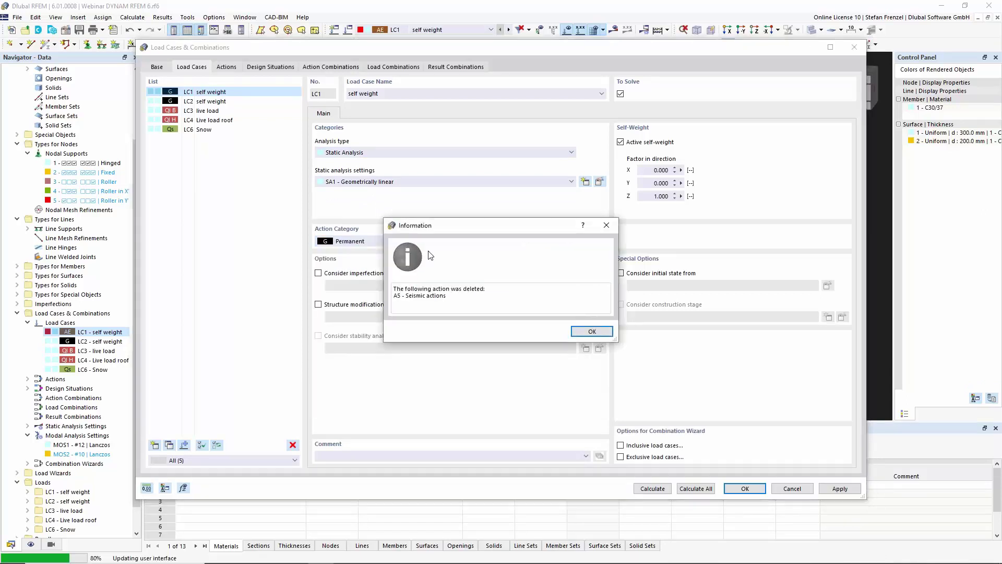
click(591, 331)
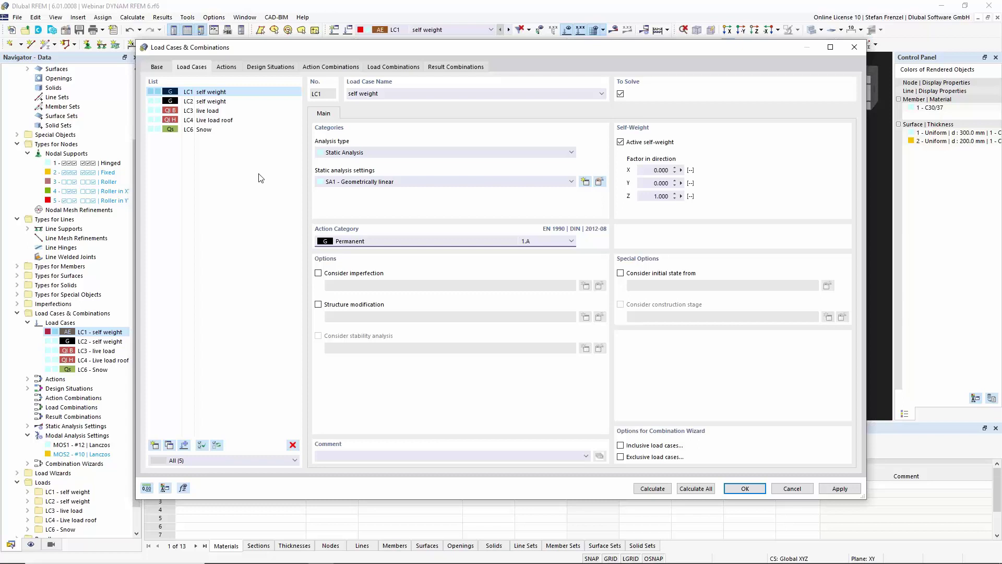
Set the type of design situation DS1 to Seismic/Mass Combination - psi-E,i and review the generated action and load combinations
click(278, 67)
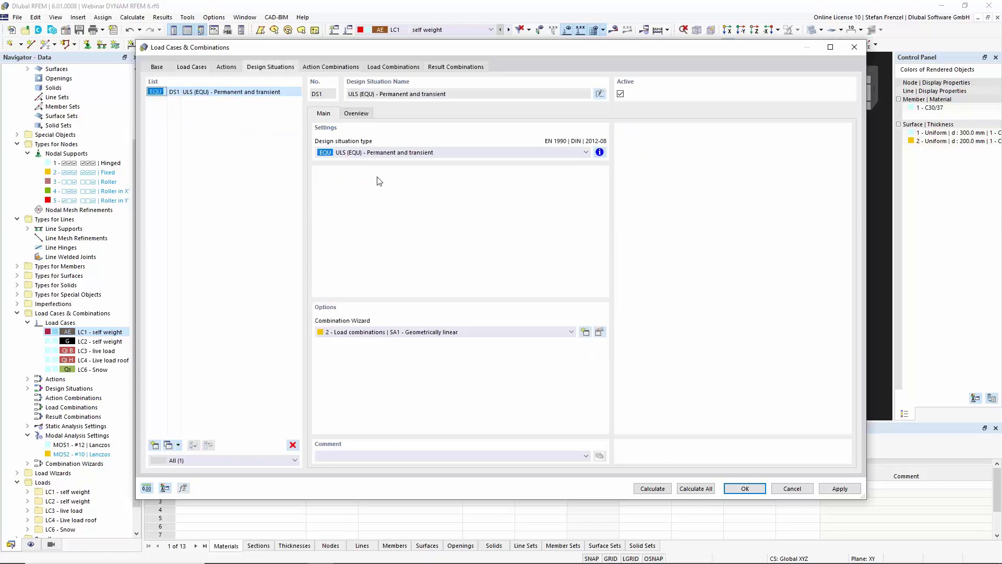
click(404, 156)
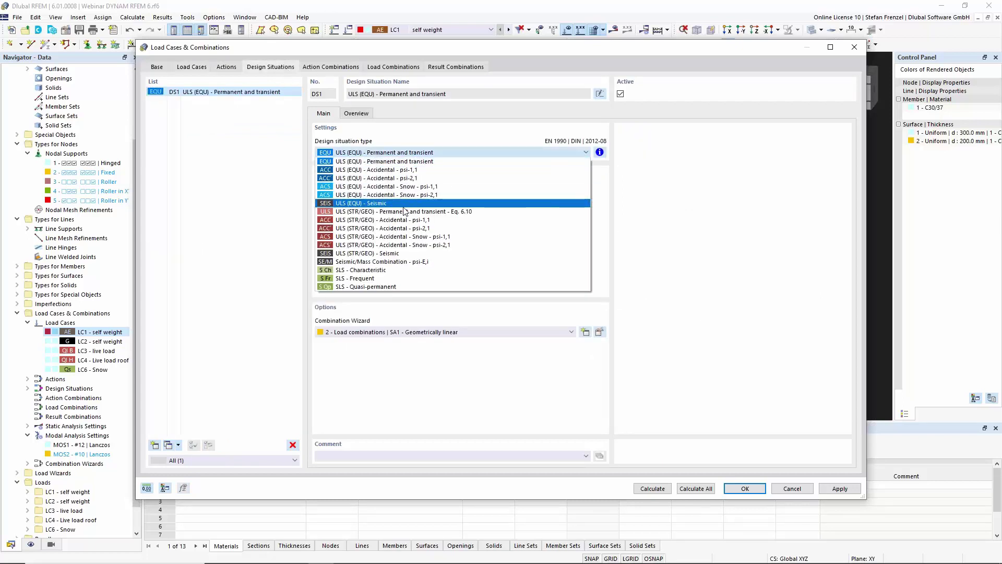
click(394, 261)
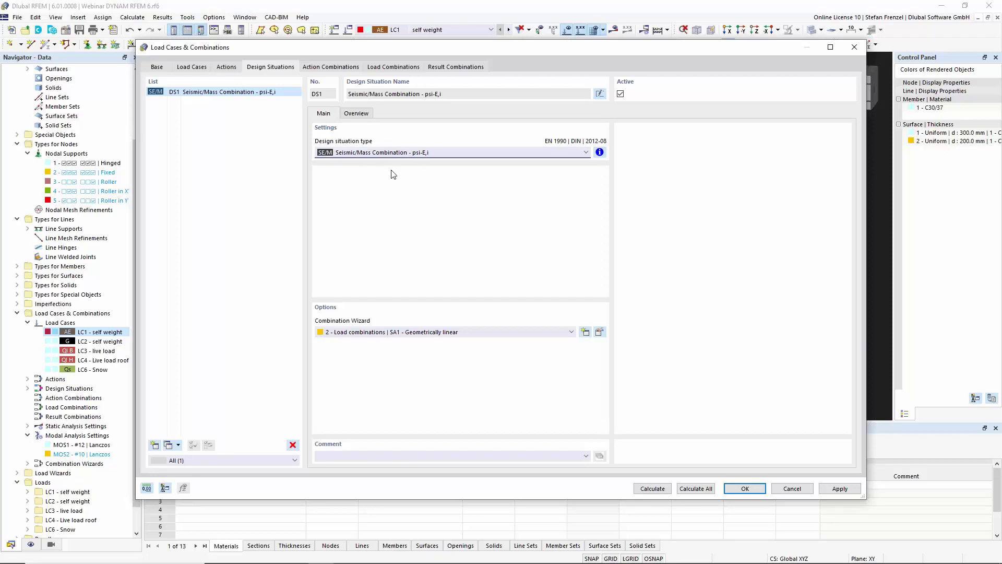
click(330, 70)
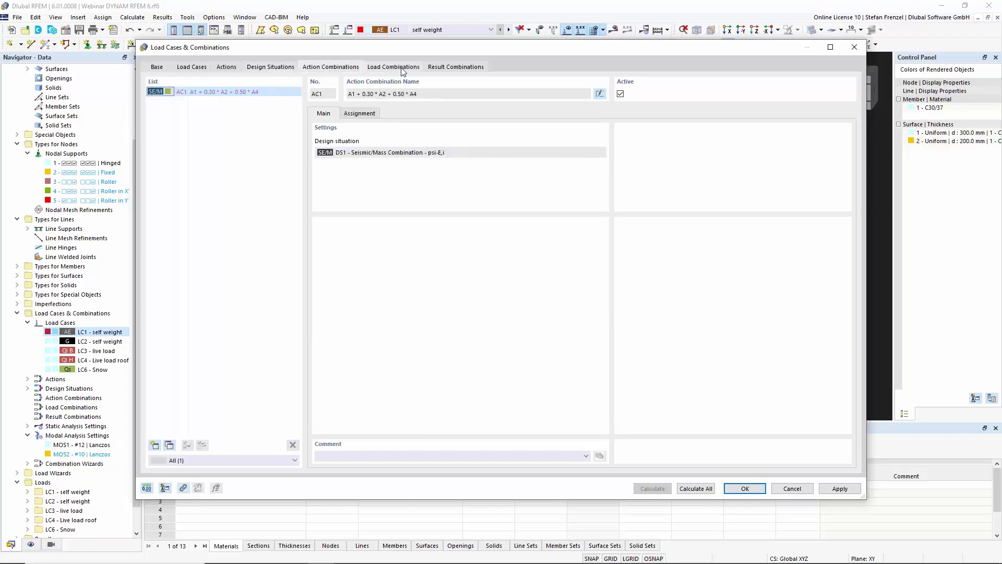
click(402, 70)
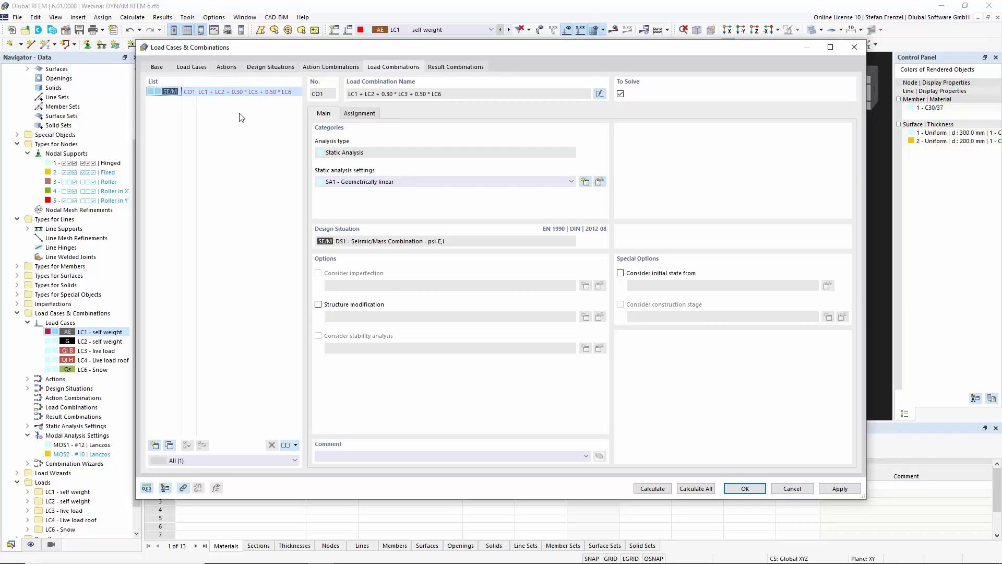
Create a new load case with the analysis type Modal Analysis
click(161, 68)
click(189, 67)
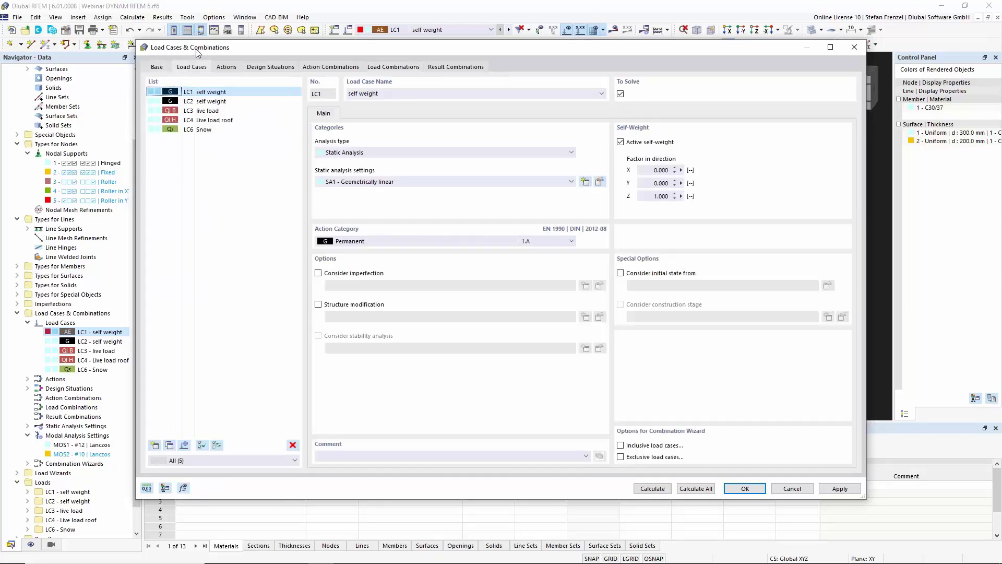
click(154, 445)
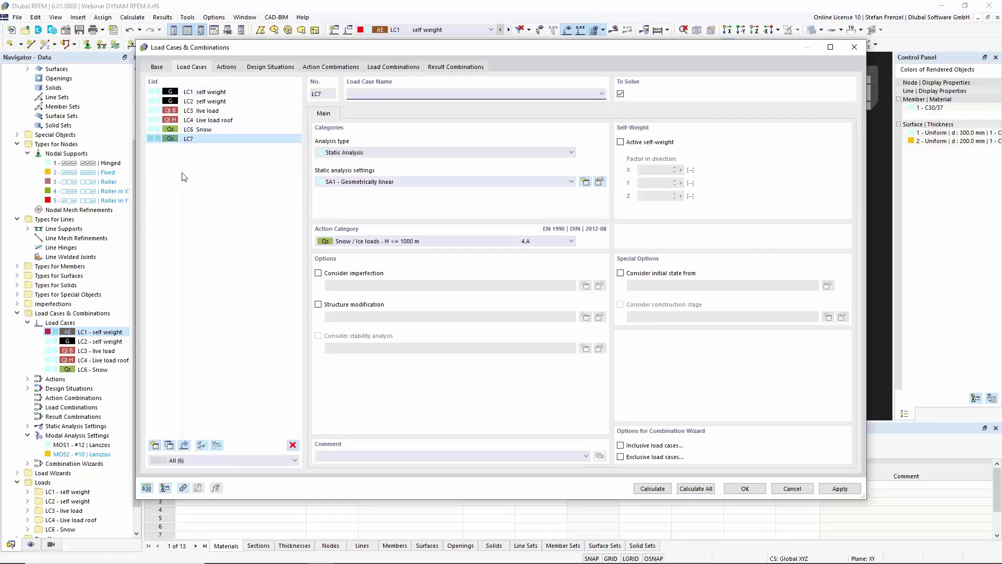
click(418, 153)
click(407, 167)
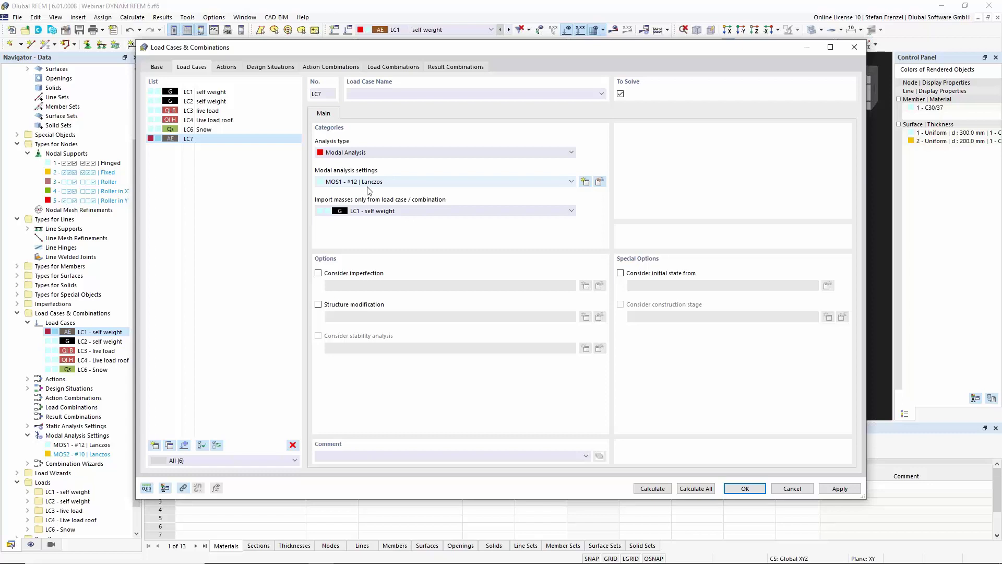
Import the masses for the new modal load case from load combination CO1 and accept the load case settings
click(413, 211)
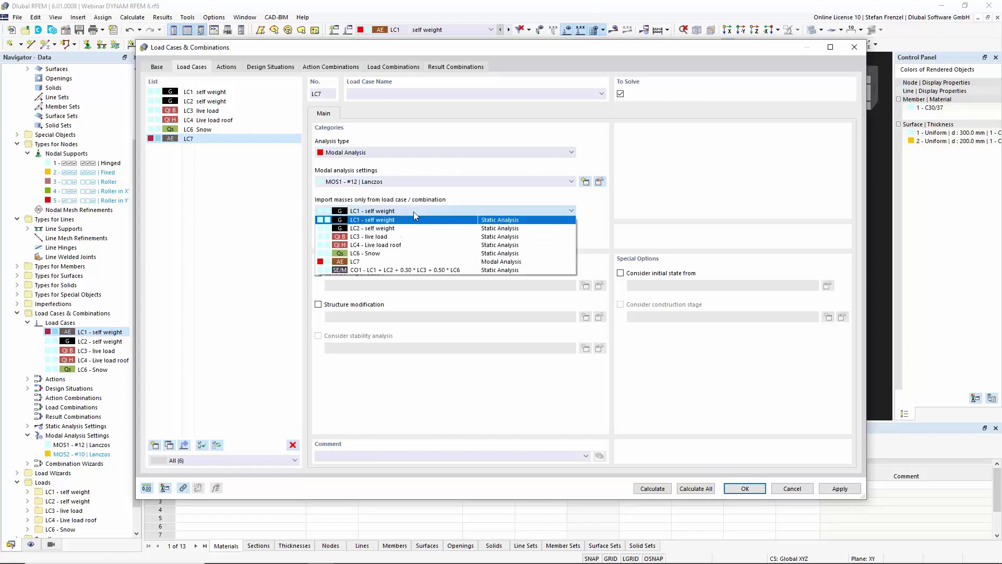
click(405, 270)
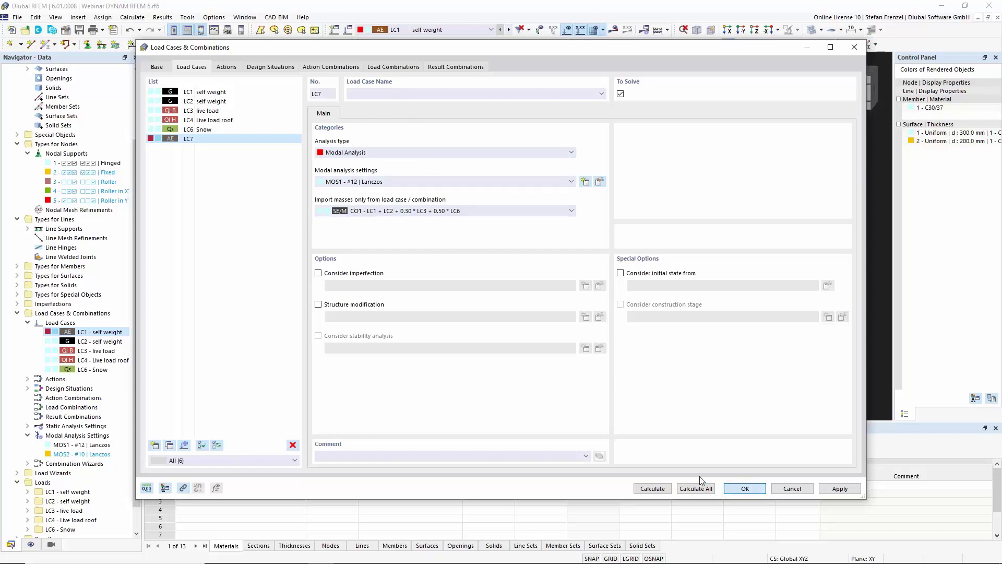
key(Return)
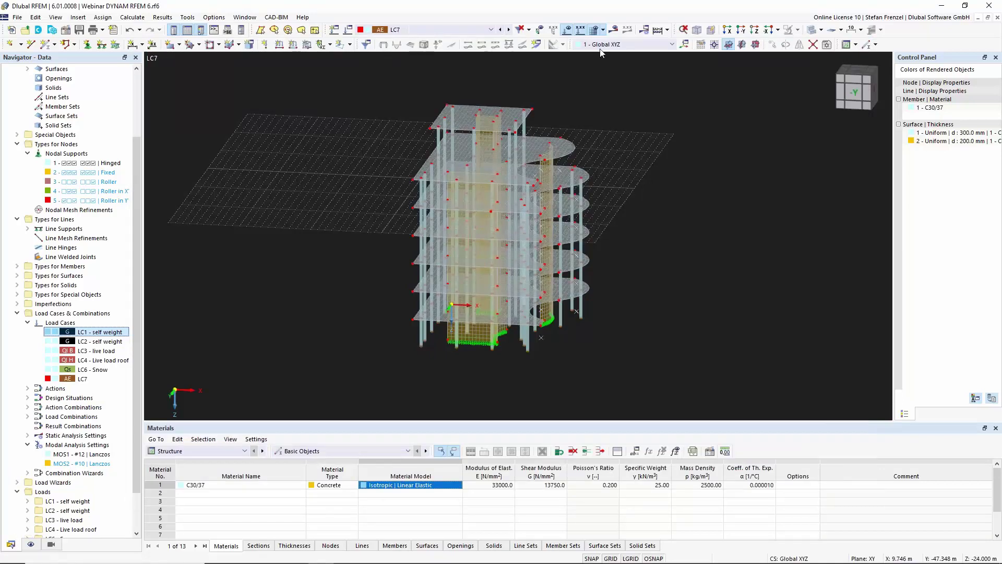
Calculate the model, then display the mode shape of the first natural frequency instead of the masses
click(658, 29)
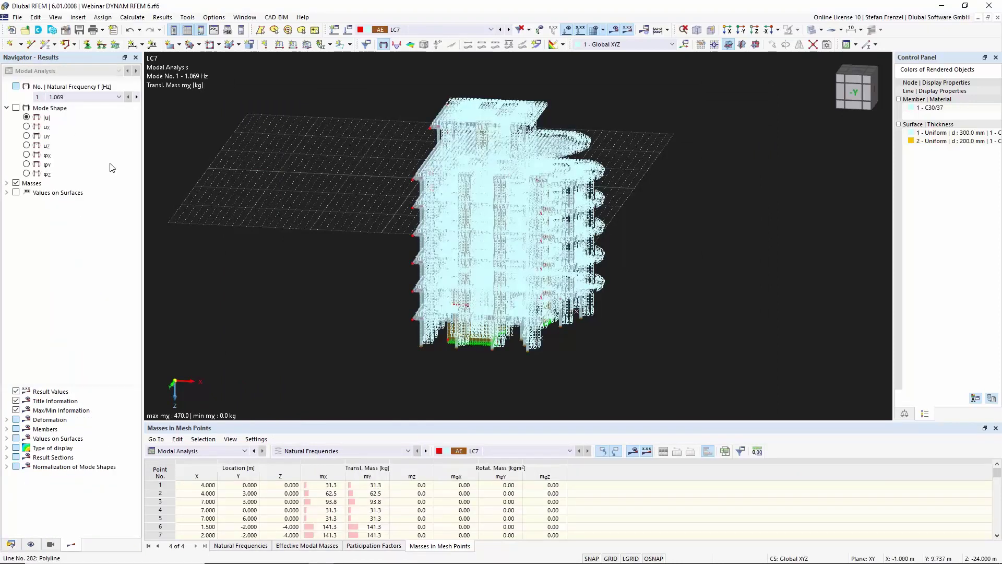
click(16, 183)
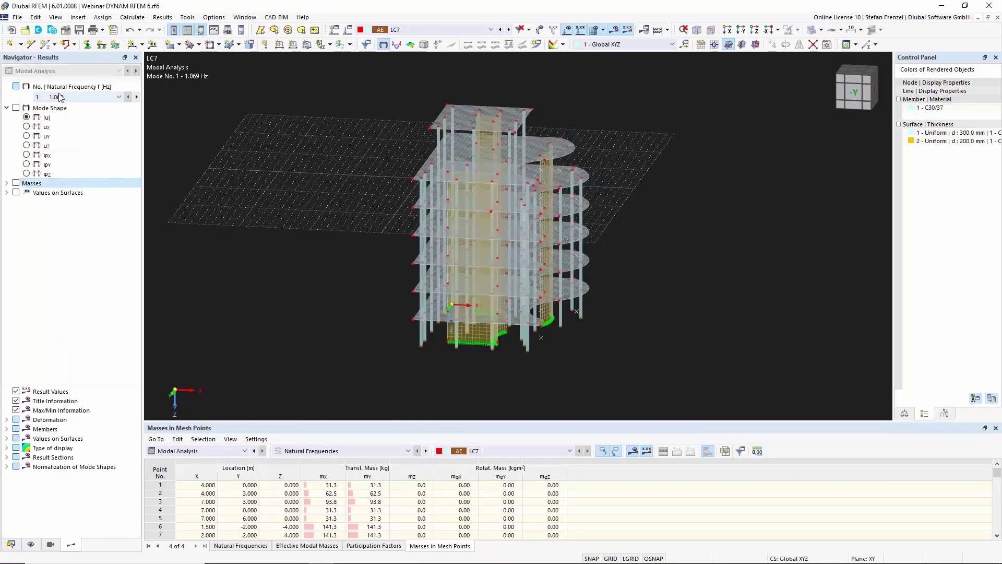
click(17, 108)
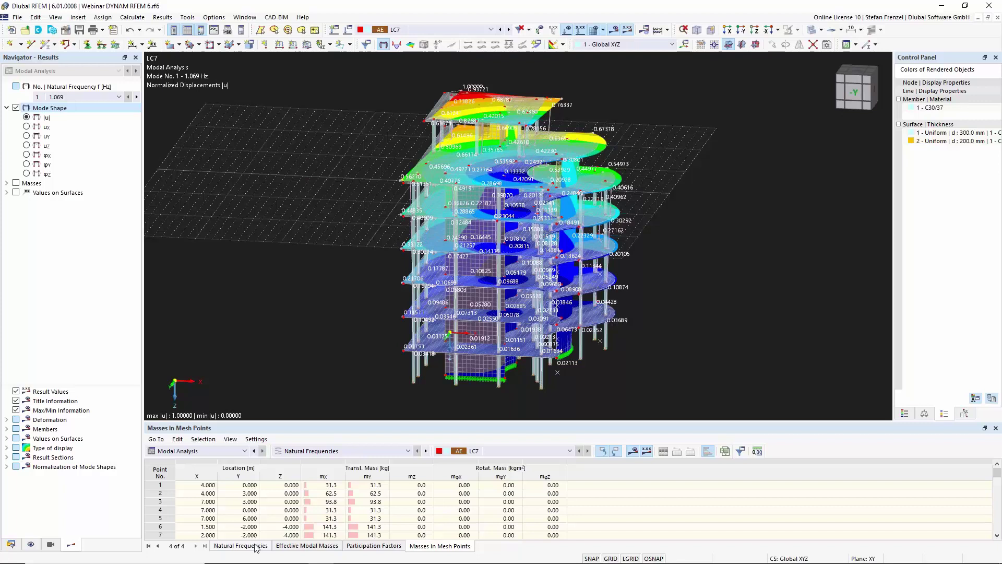
Examine the effective modal masses of all modes, especially the sums of the translational mass factors in X and Y
click(301, 547)
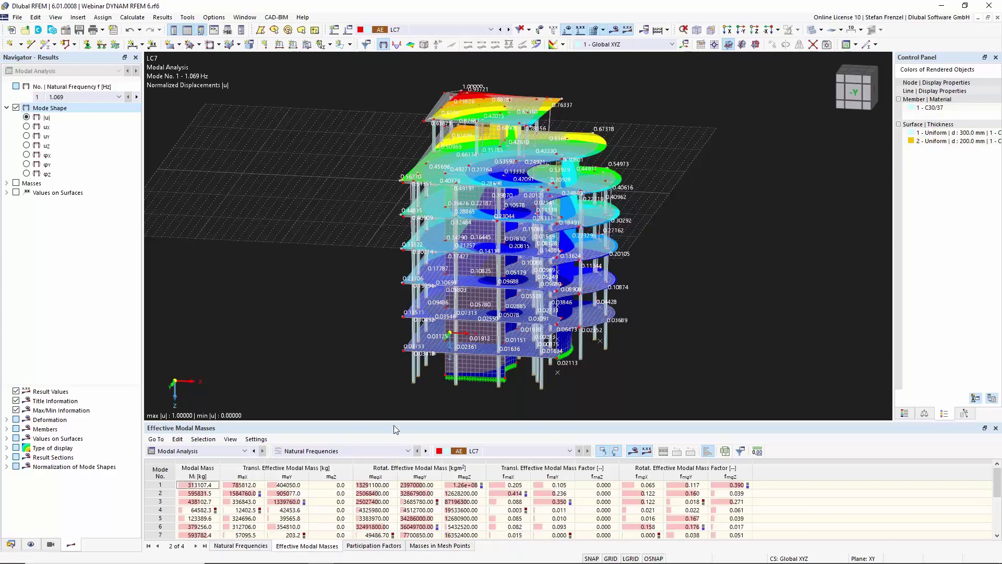
drag(395, 426, 405, 308)
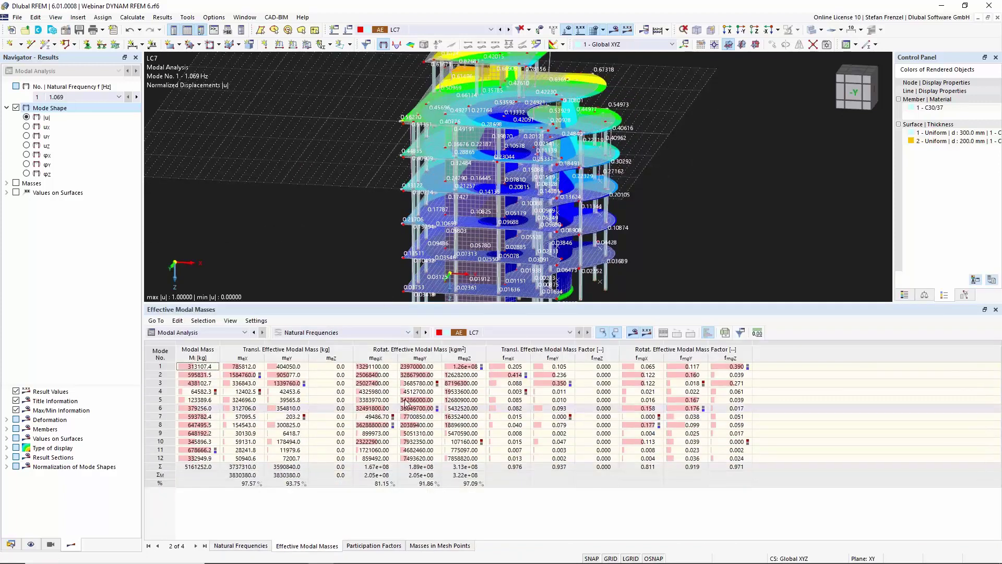
click(225, 336)
click(224, 336)
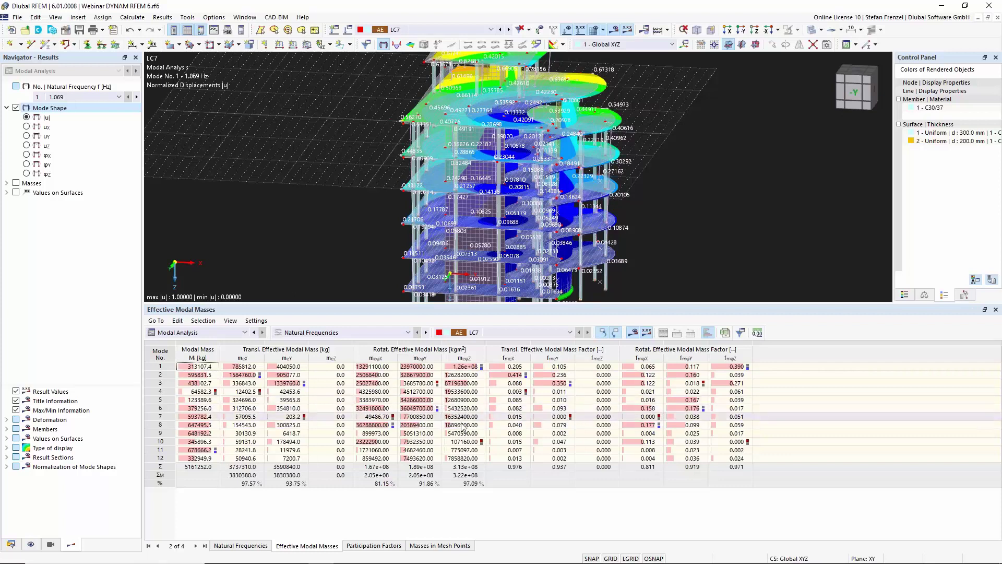
click(507, 467)
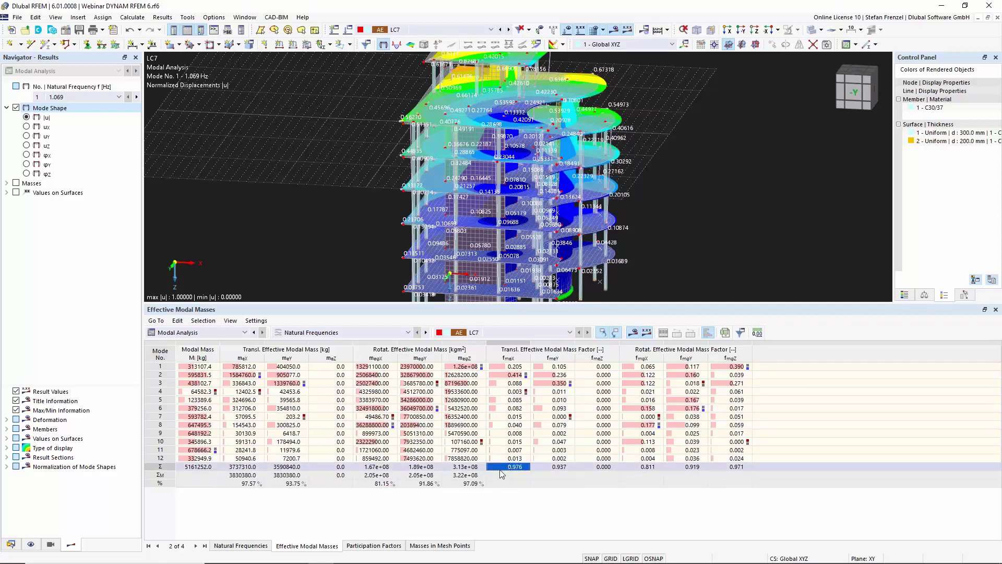
click(551, 468)
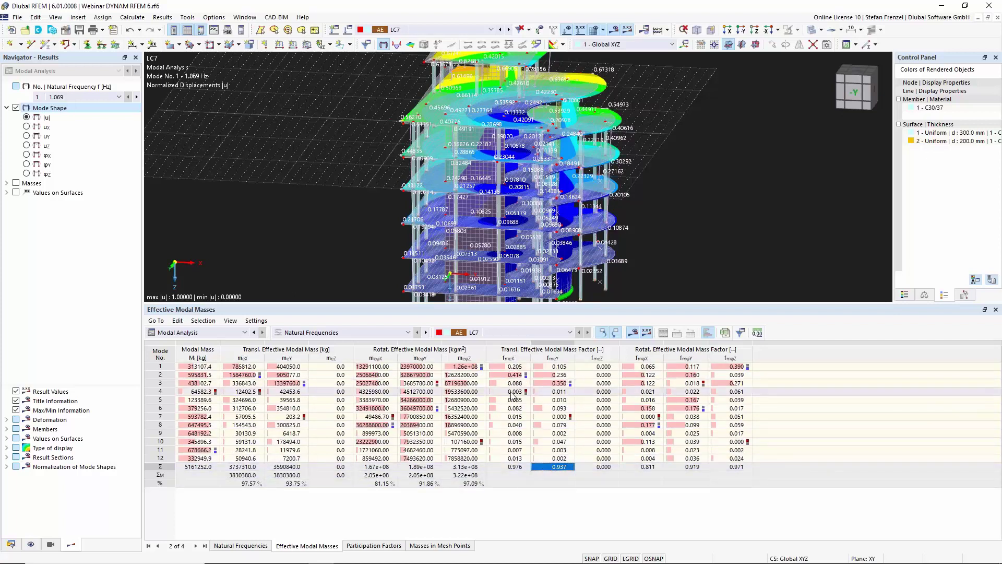
drag(499, 304, 501, 369)
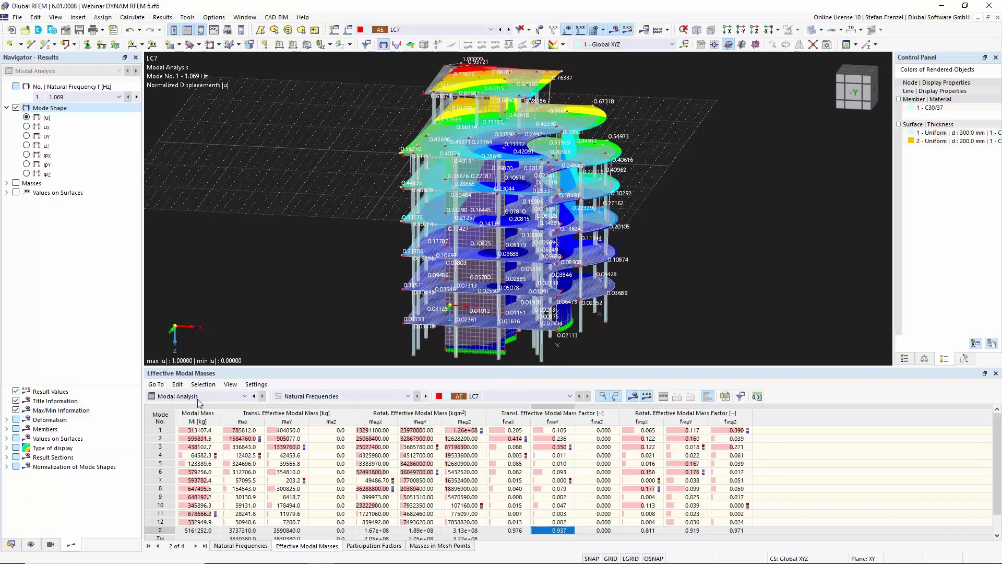
Open the model's base data and check which dynamic analysis add-ons are activated
click(10, 545)
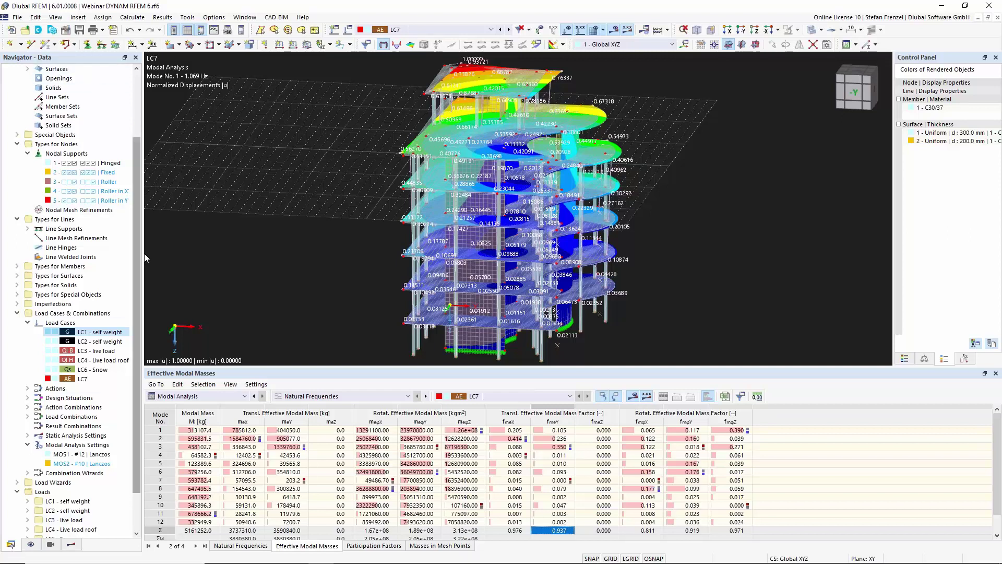
scroll(133, 230, up, 3)
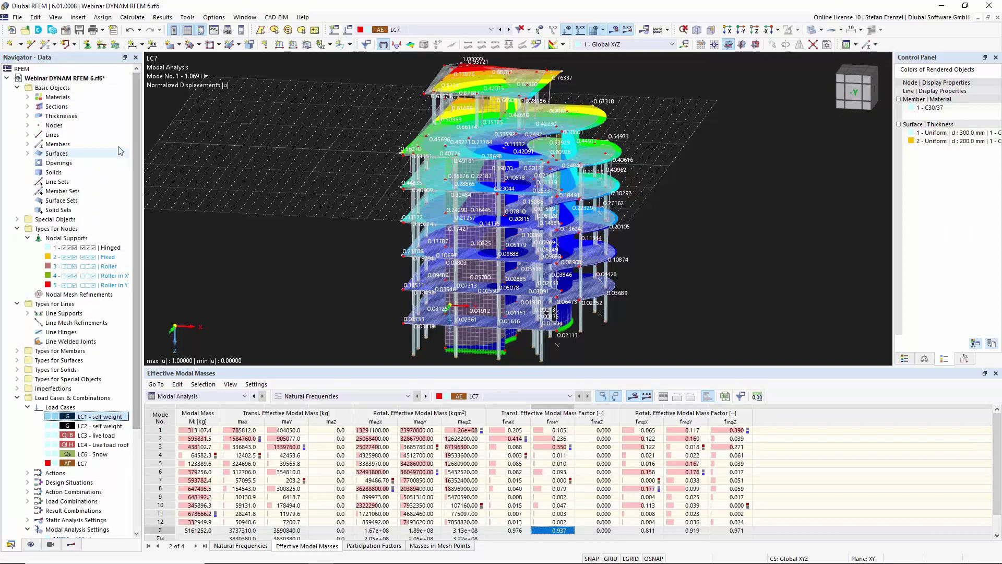
right_click(78, 78)
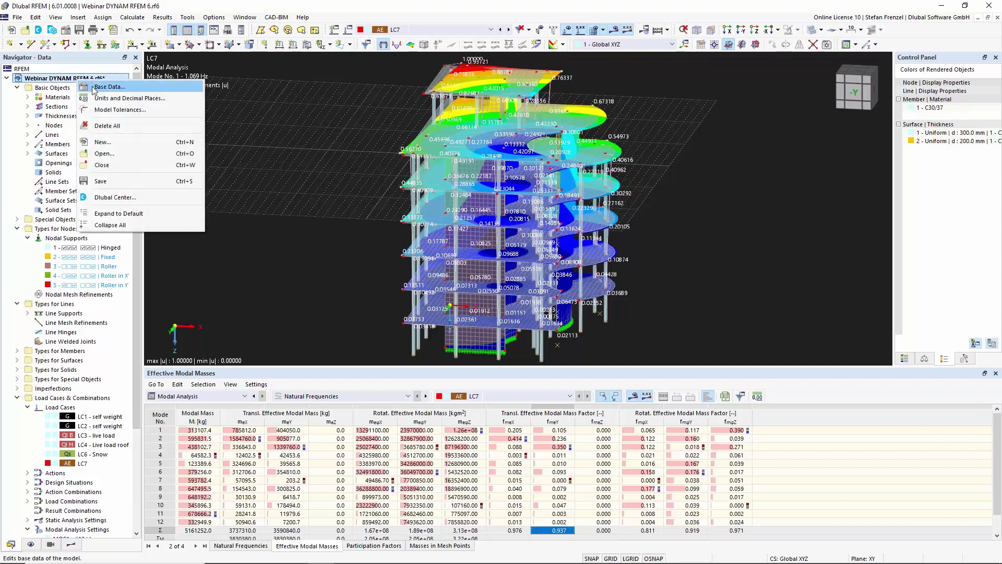
click(94, 90)
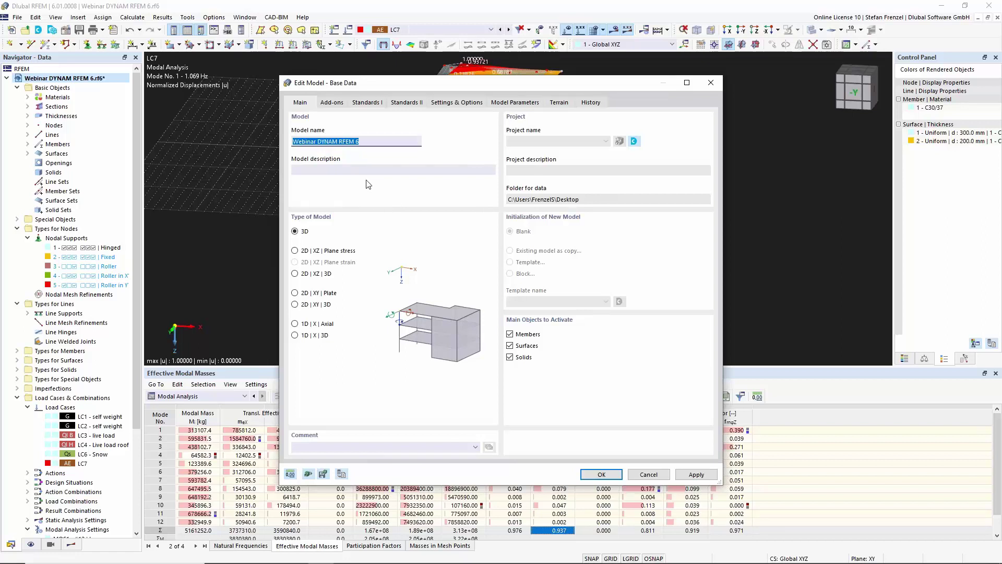
click(332, 103)
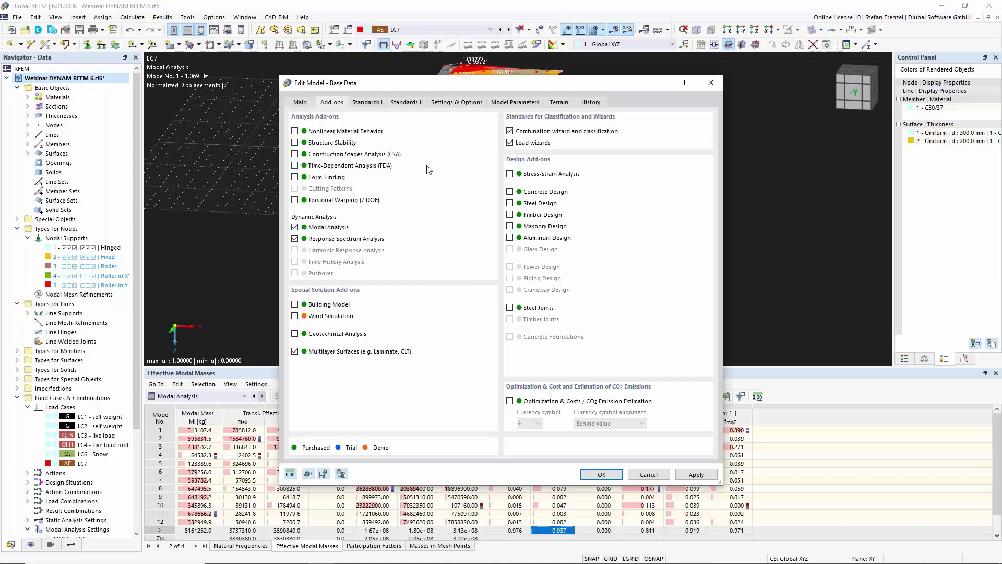
Examine the available dynamic design standards and the national annexes for EN 1998, then close the base data without applying changes
click(410, 102)
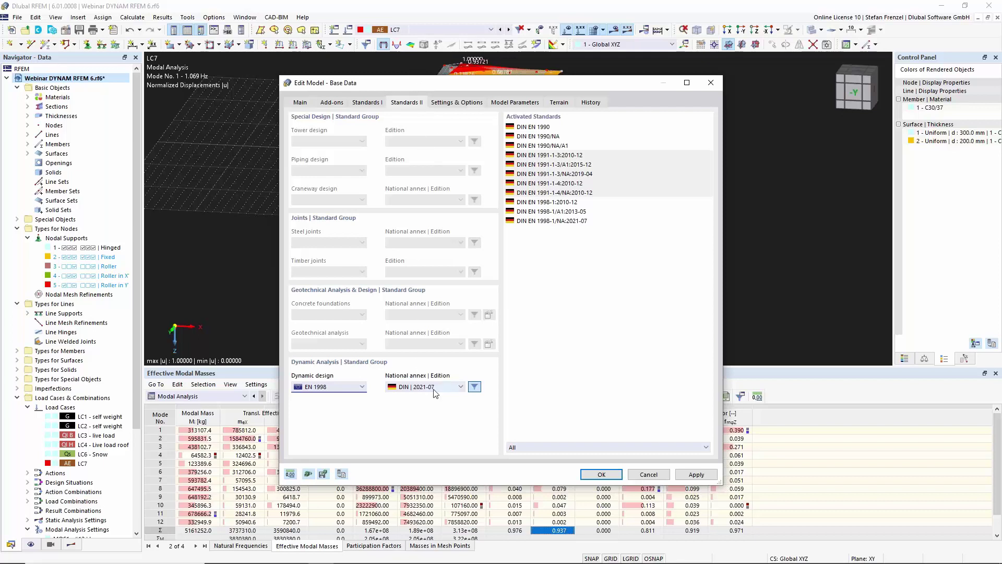
click(360, 389)
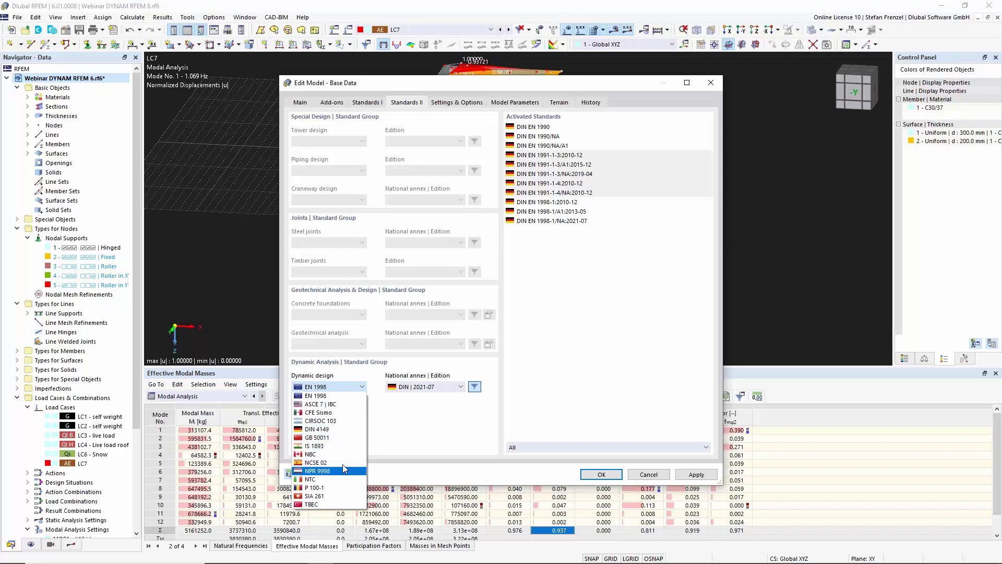
click(359, 391)
click(444, 387)
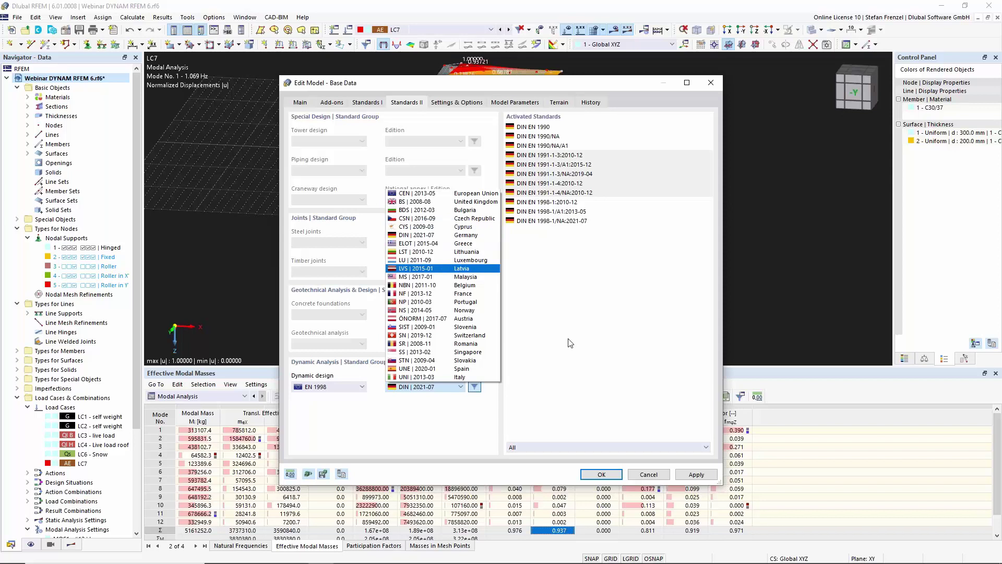
click(625, 367)
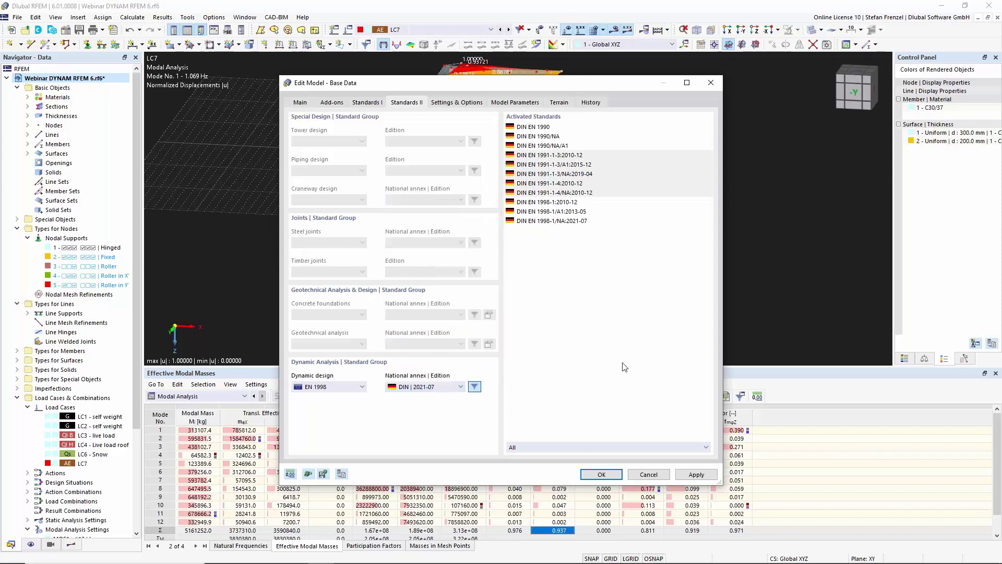
click(474, 387)
click(460, 387)
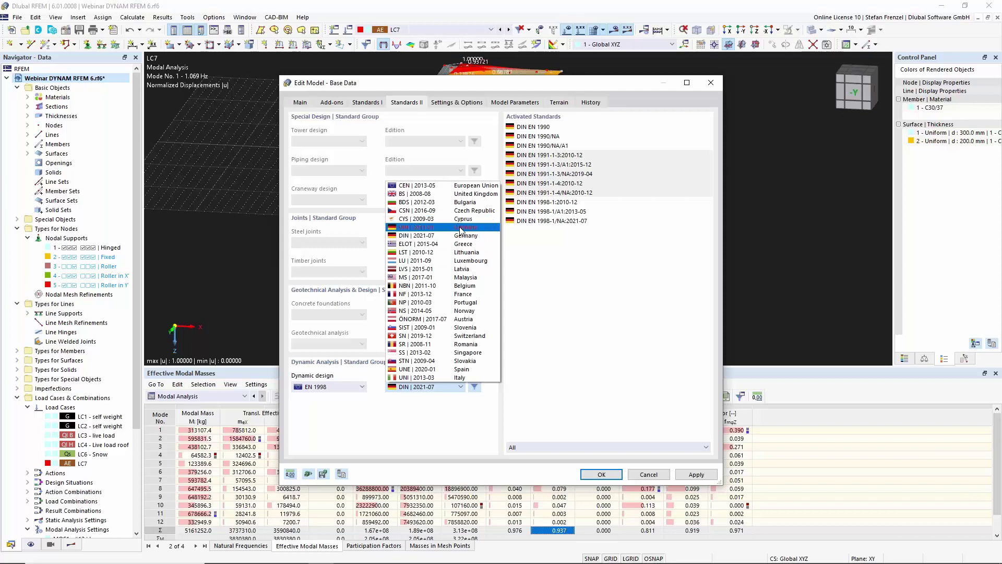
click(665, 475)
click(649, 475)
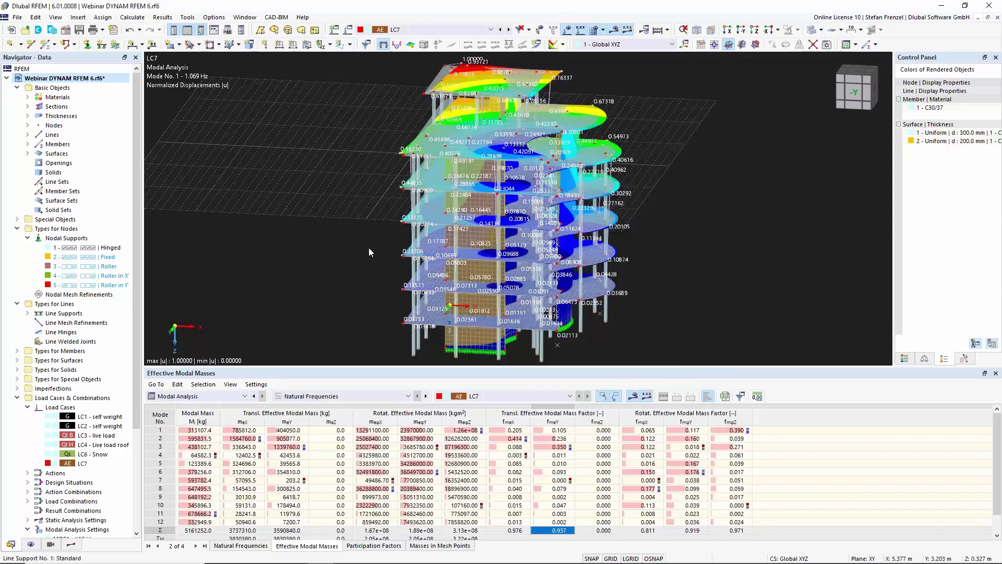
Reopen the model's base data, recheck the activated add-ons and the dynamic design standard, and accept them
right_click(77, 80)
click(108, 90)
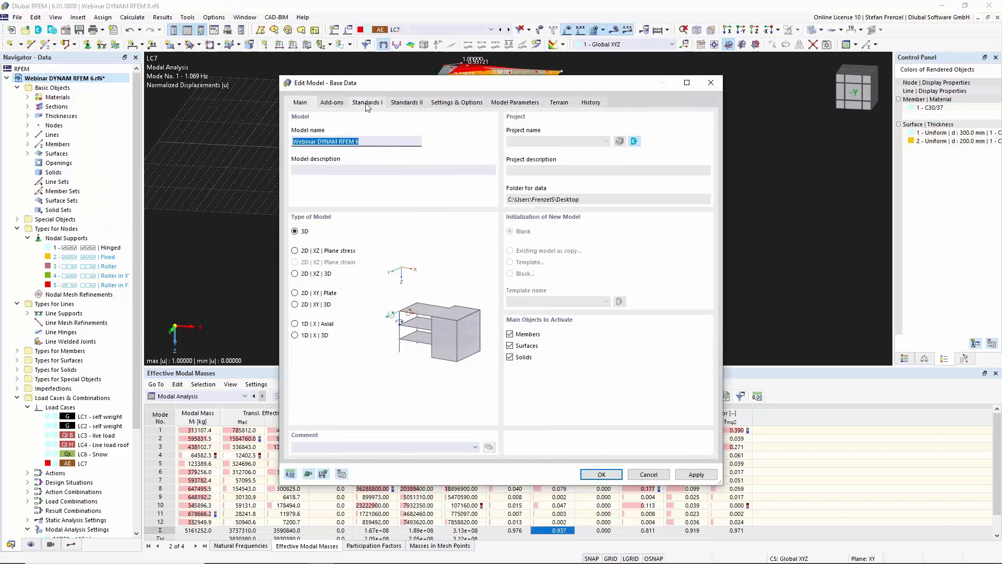
click(336, 104)
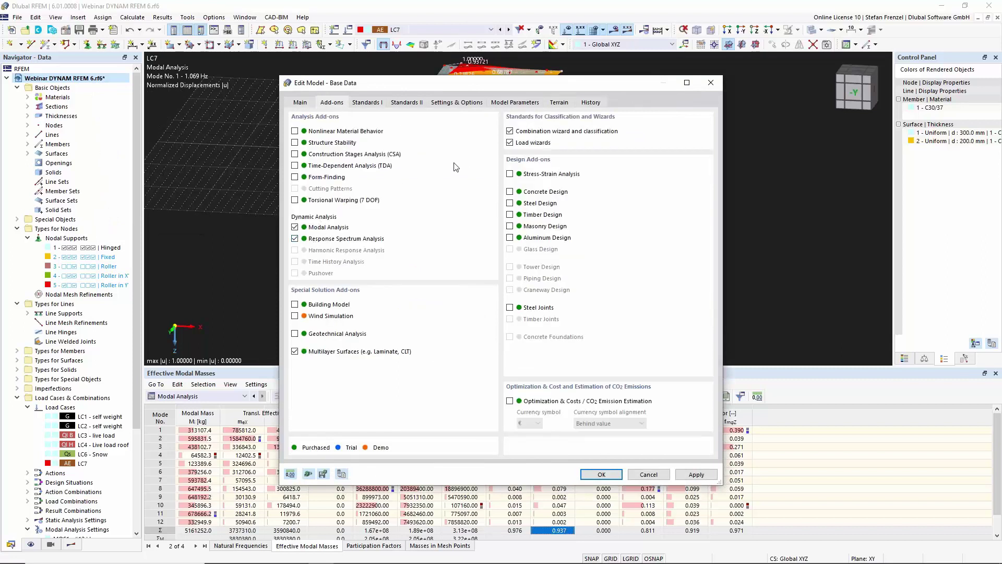
click(405, 103)
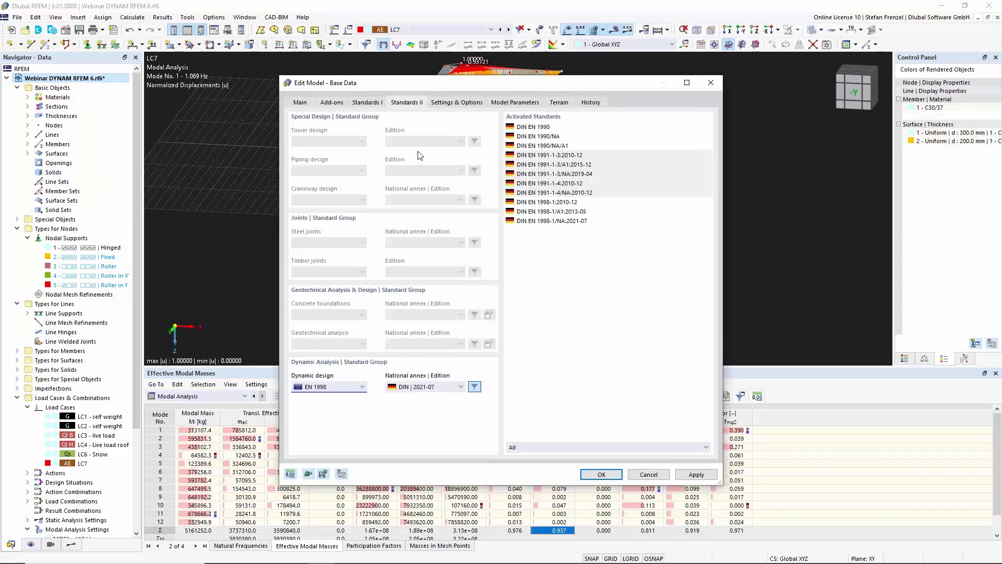
click(609, 474)
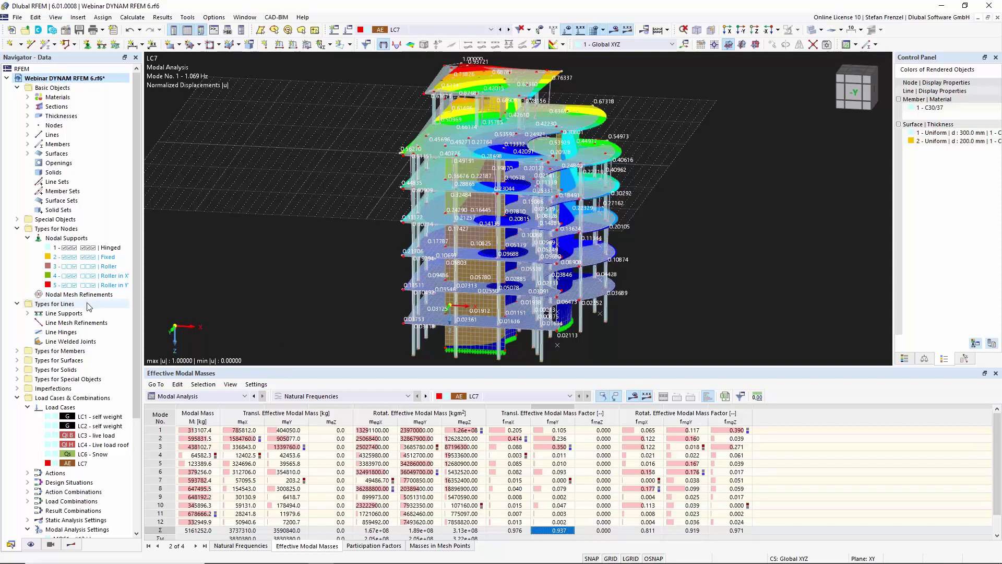
Expand the model's dynamic loads category to view the entries for response spectra and accelerograms
scroll(82, 314, down, 2)
scroll(84, 314, down, 3)
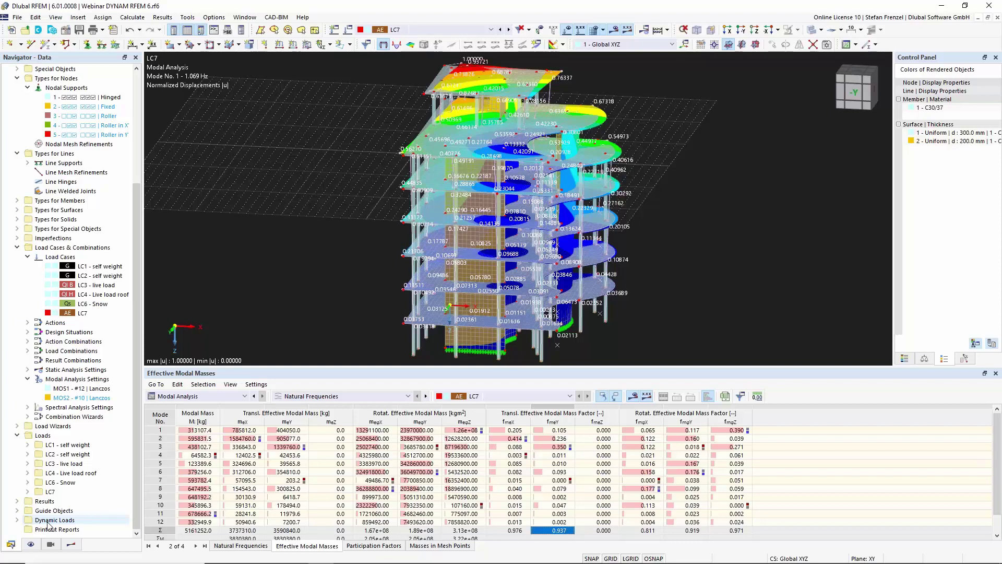
click(17, 520)
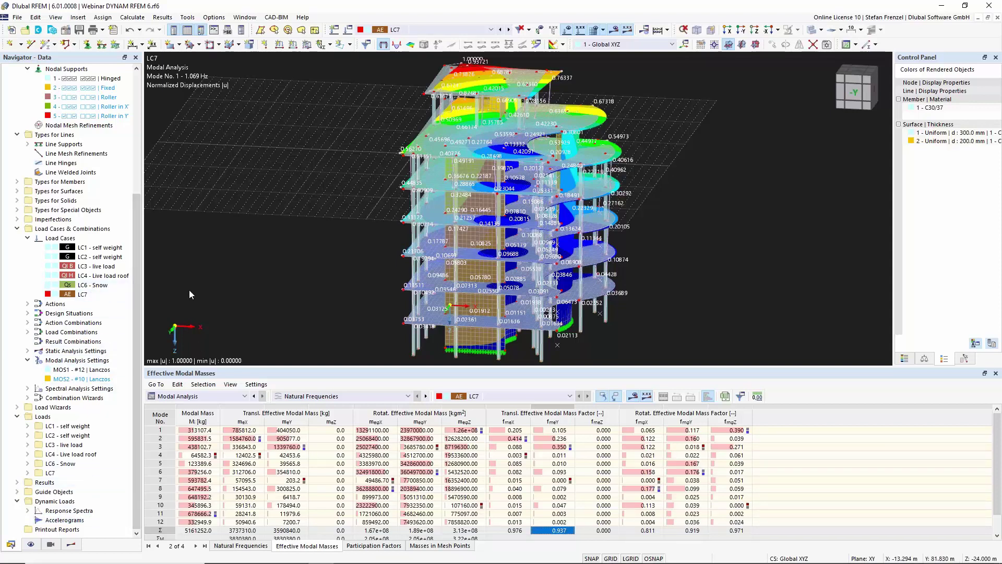
Create a new load case with the analysis type Response Spectrum Analysis and open its spectral analysis settings for editing
right_click(68, 238)
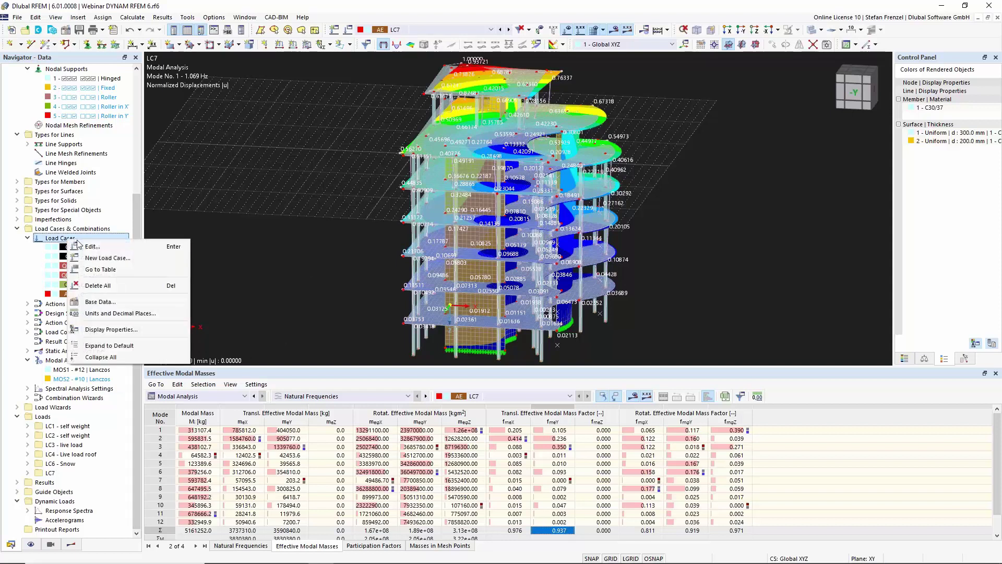
click(107, 258)
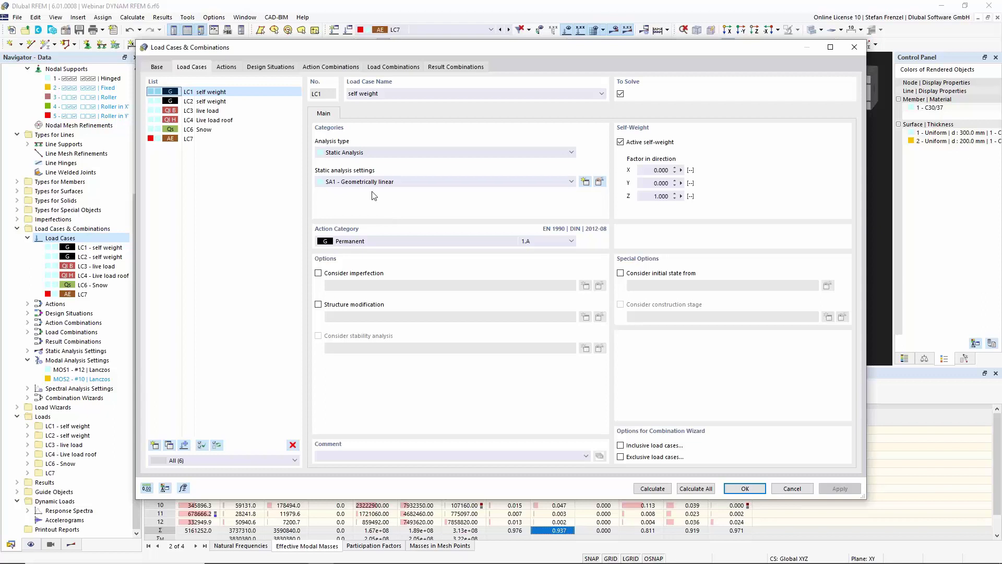
click(155, 445)
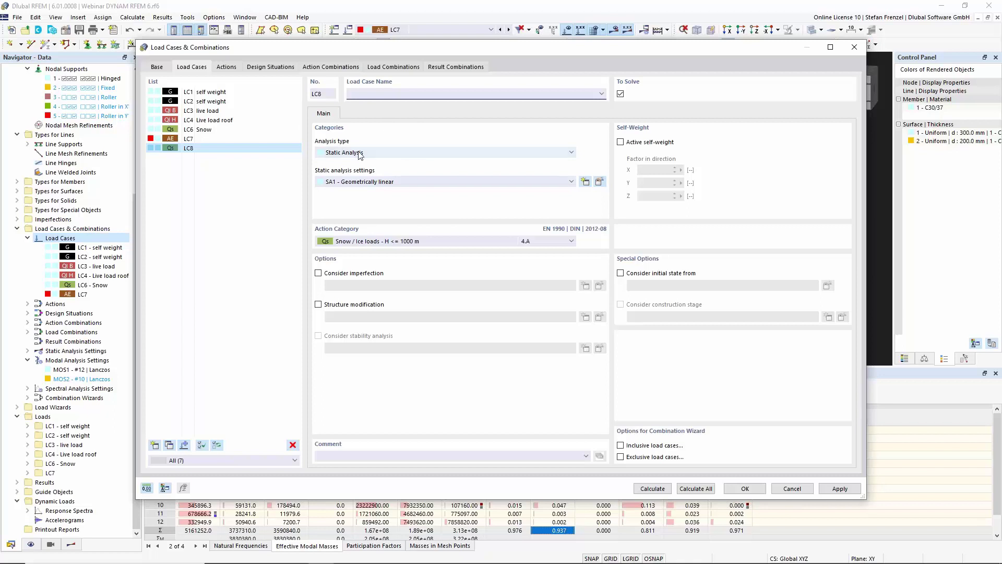
click(410, 153)
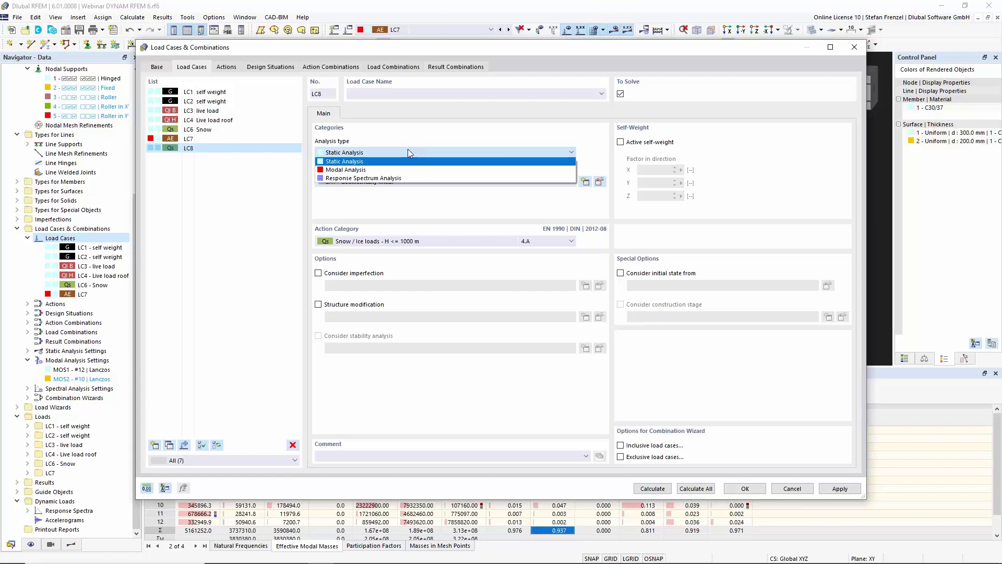
click(401, 178)
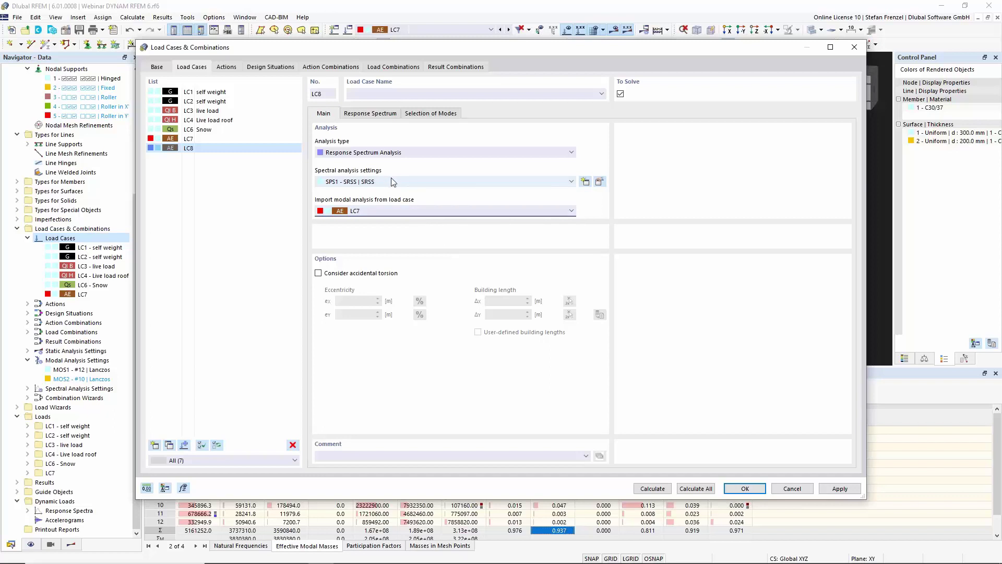
click(599, 184)
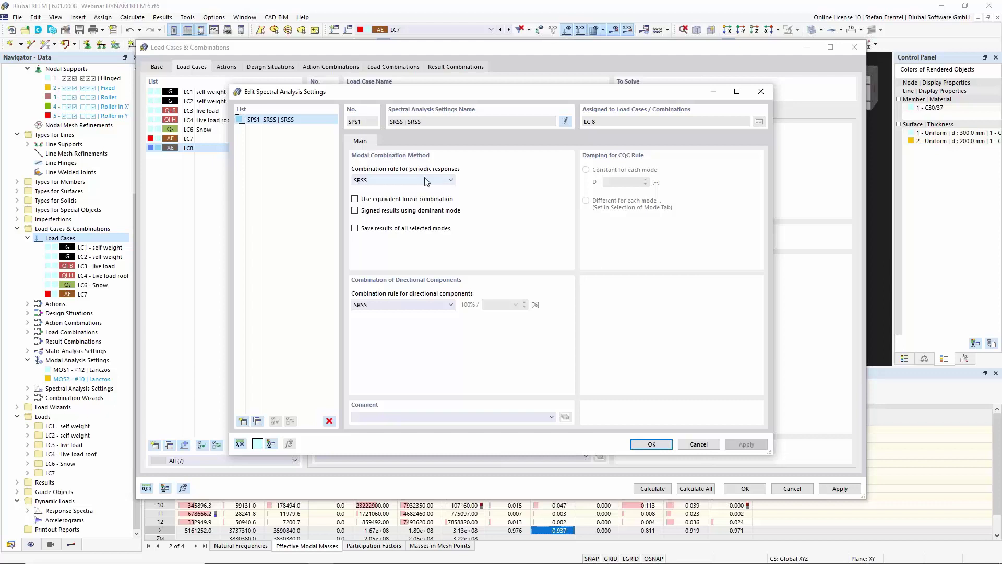
Try CQC as the combination rule for periodic responses, then return the rule to SRSS
click(447, 183)
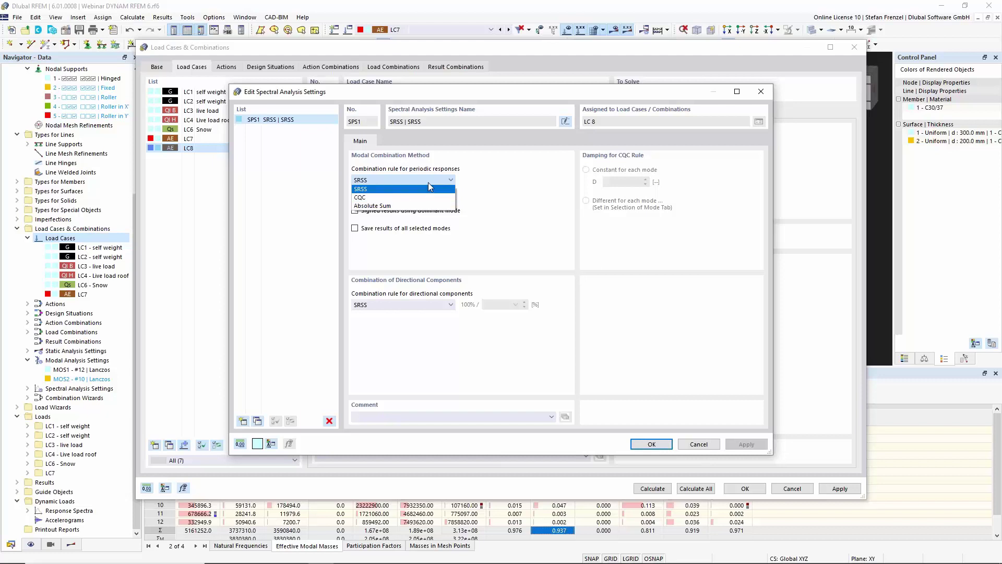
click(428, 189)
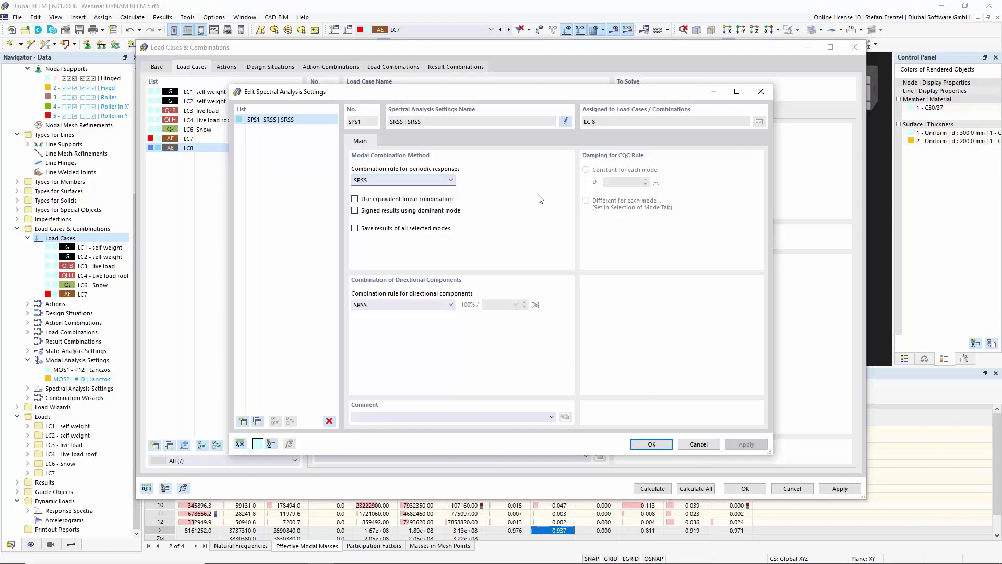
click(449, 180)
click(430, 197)
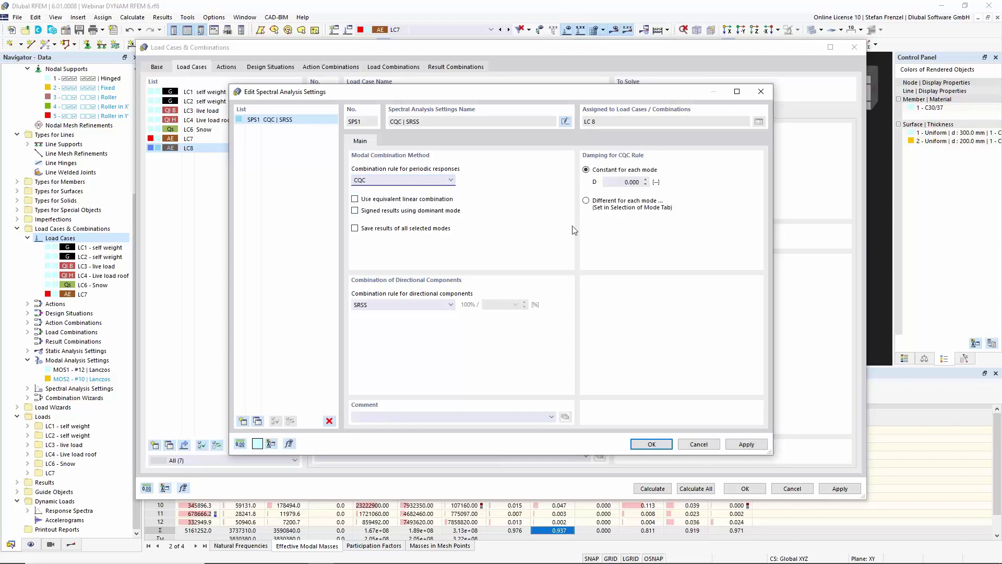
click(451, 182)
click(444, 195)
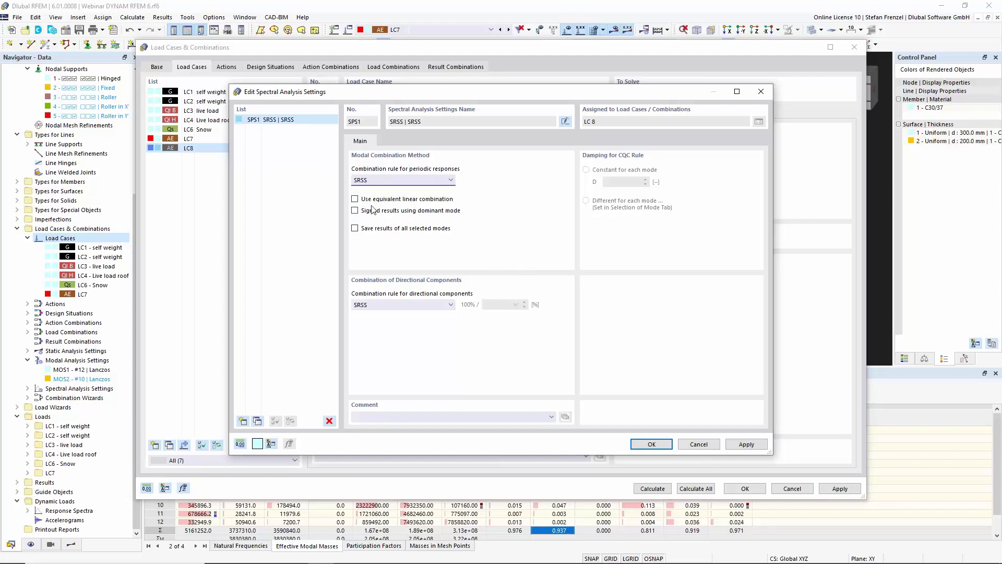
Enable equivalent linear combination and saving of all selected modes' results, combine directional components by Scaled Sum at 30 %, and accept the settings
click(355, 199)
click(355, 228)
click(440, 310)
click(441, 317)
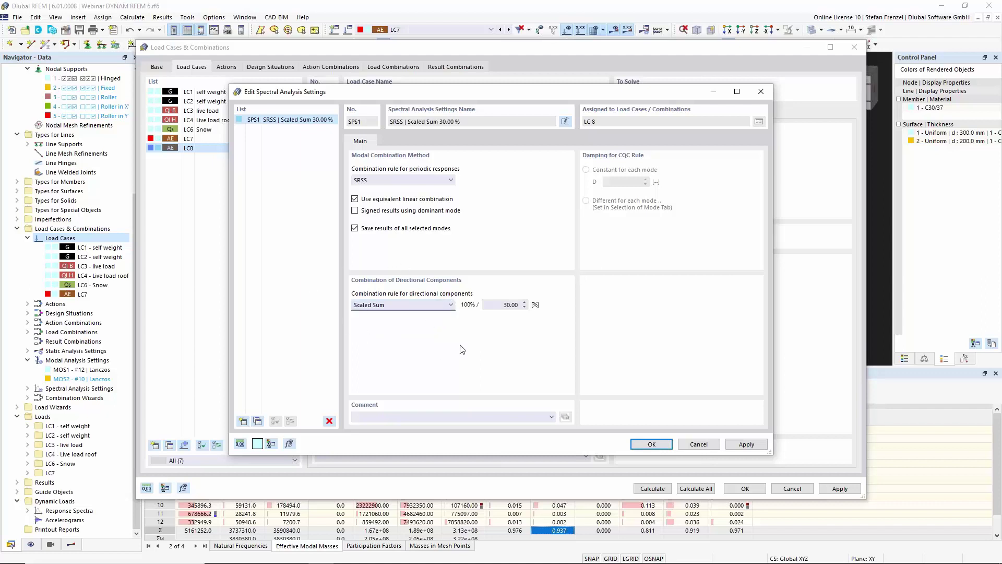
double_click(500, 306)
click(645, 450)
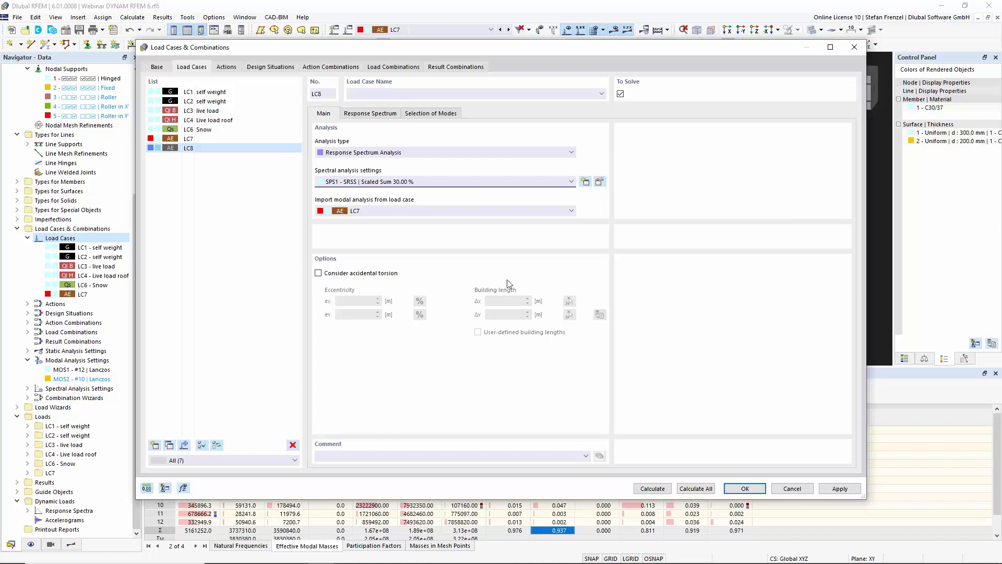
Try considering accidental torsion for the response spectrum load case, then switch the option off again
click(338, 273)
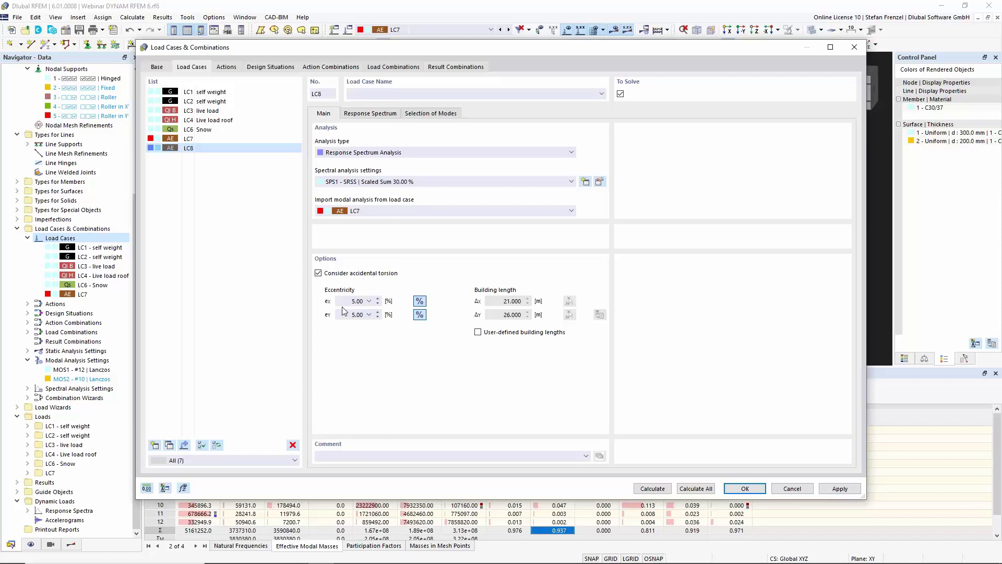
click(345, 274)
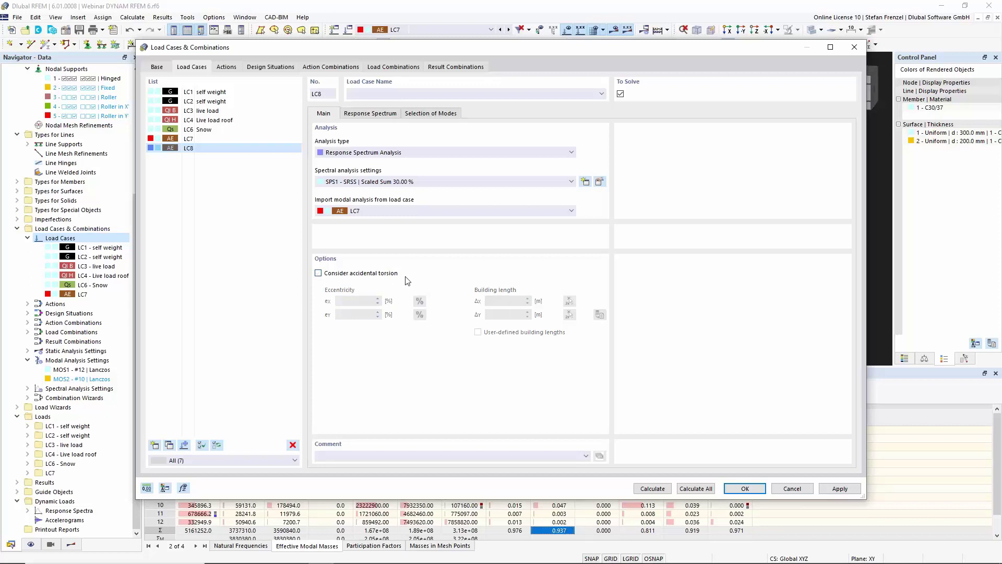
Assign response spectrum RS1 to the X and Y directions of the new load case
click(375, 116)
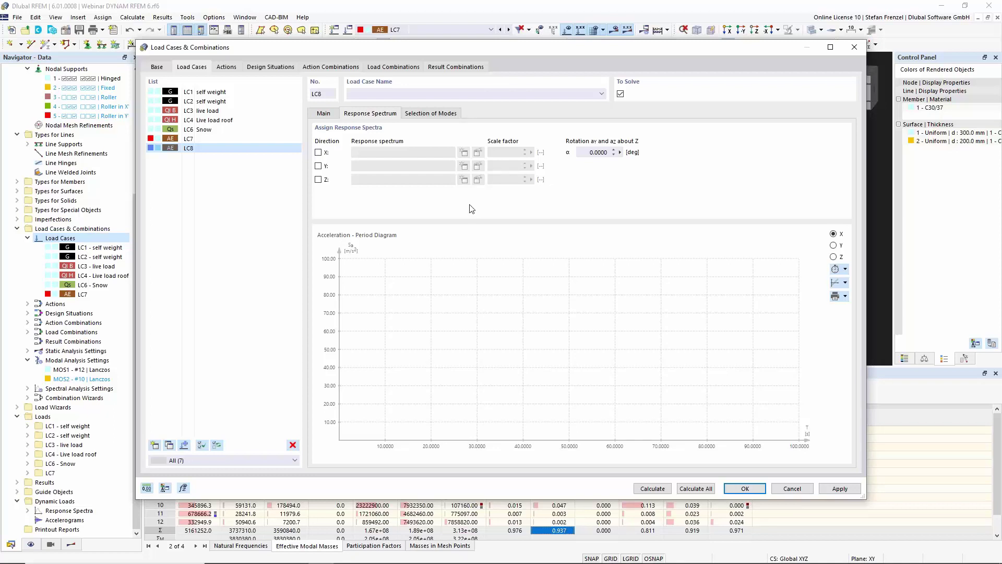
click(319, 153)
click(318, 167)
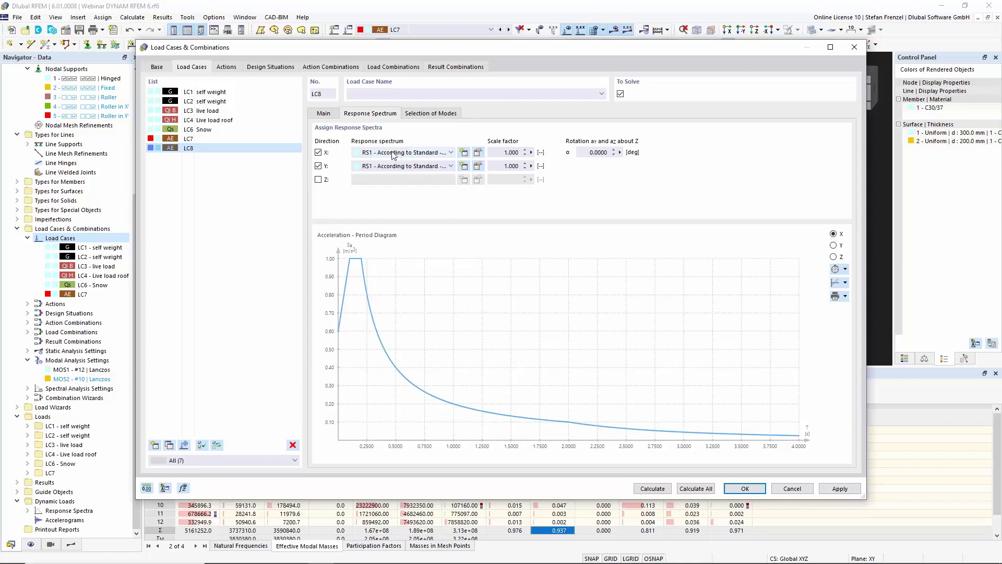
Open response spectrum RS1 for editing and try the definition type Generate from Accelerogram
click(476, 152)
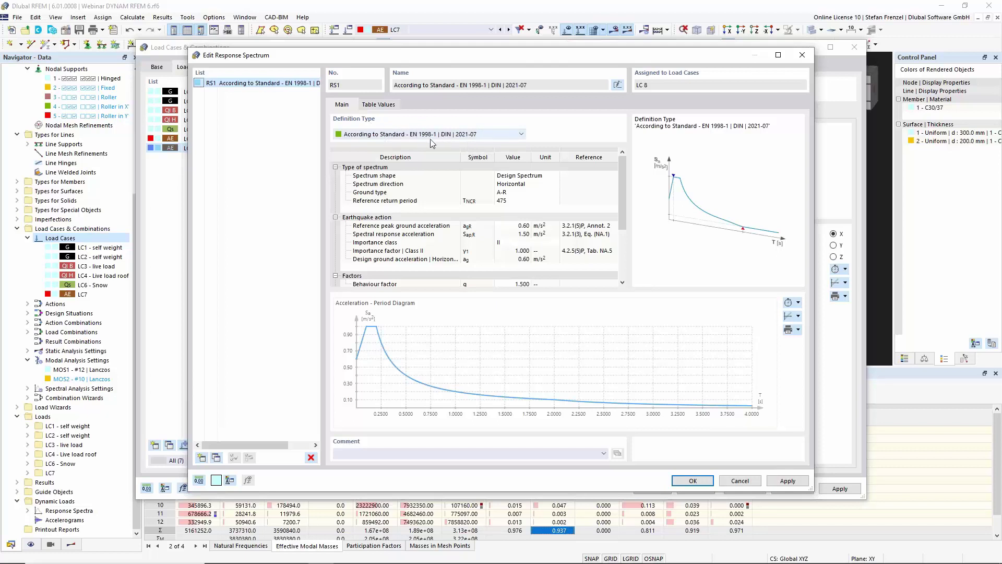
click(522, 136)
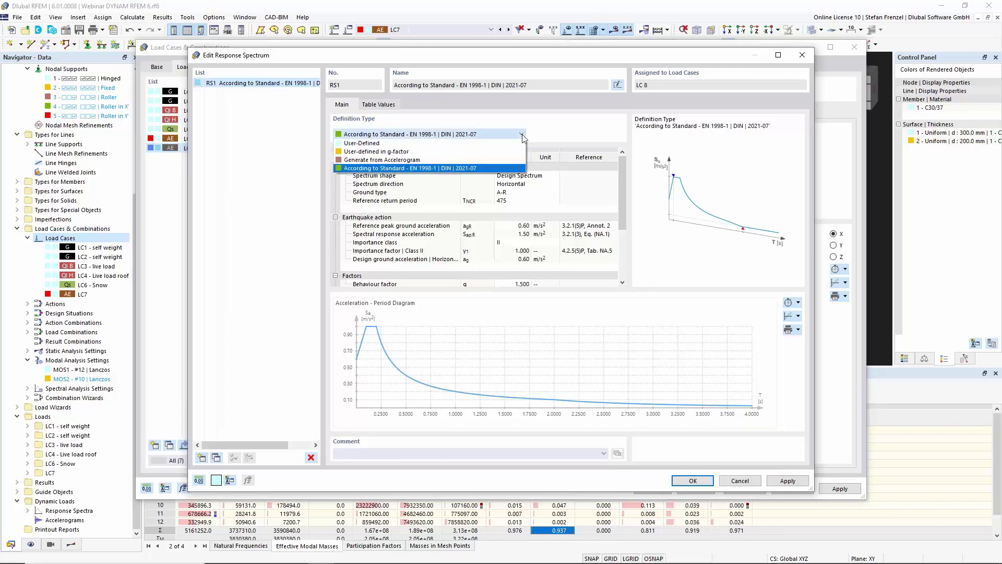
click(492, 160)
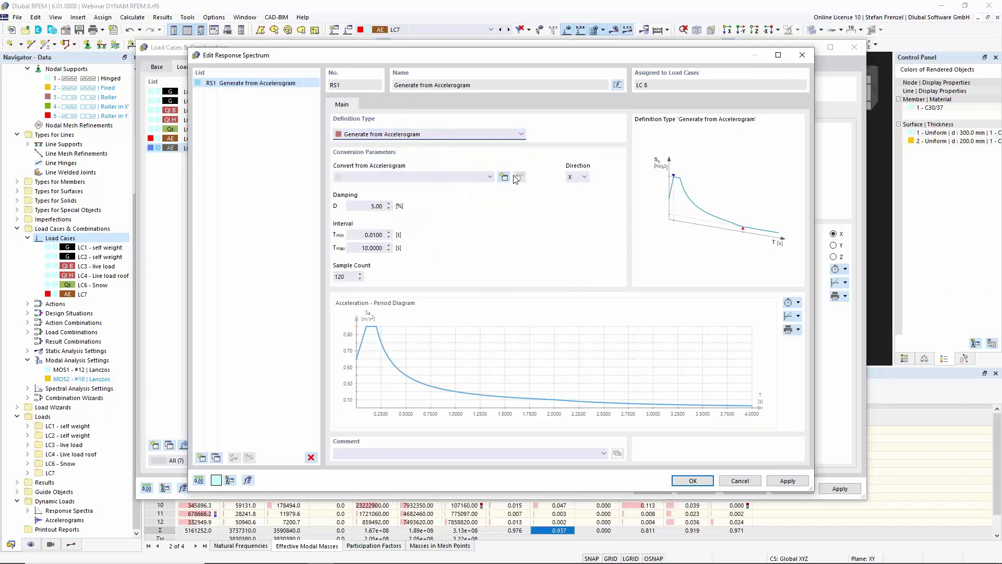
Start a new accelerogram for the conversion and set its definition type to From Library
click(503, 177)
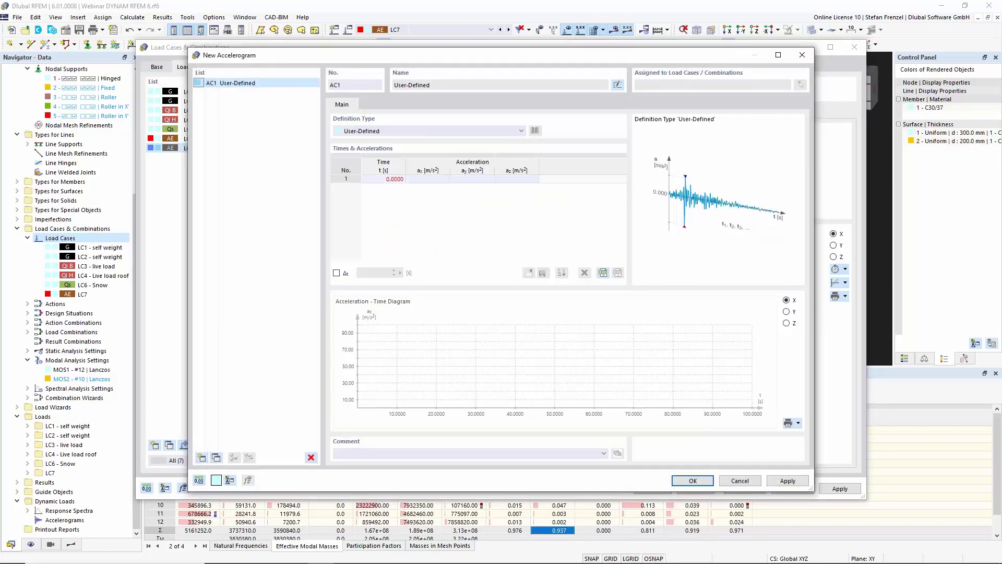
click(526, 129)
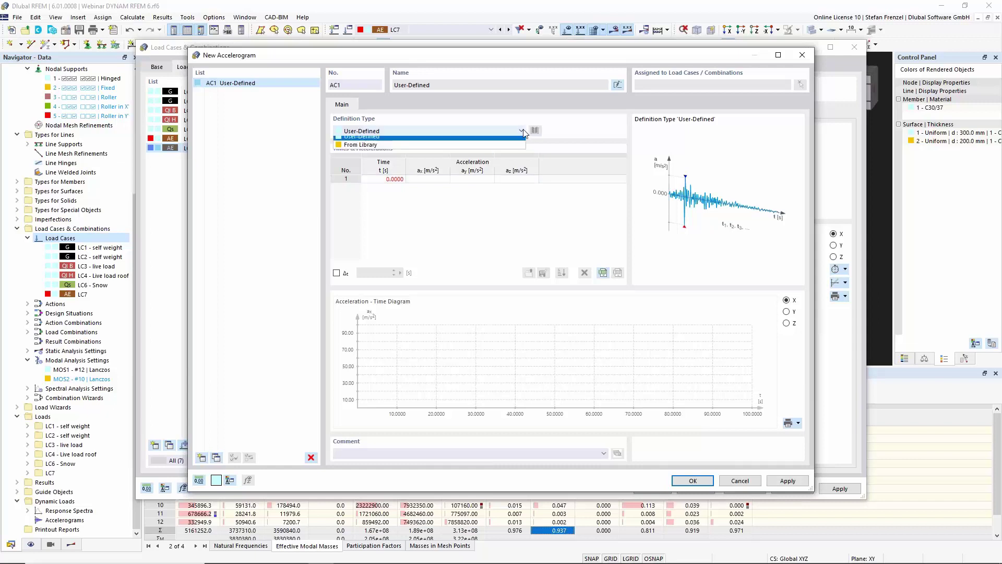
click(496, 146)
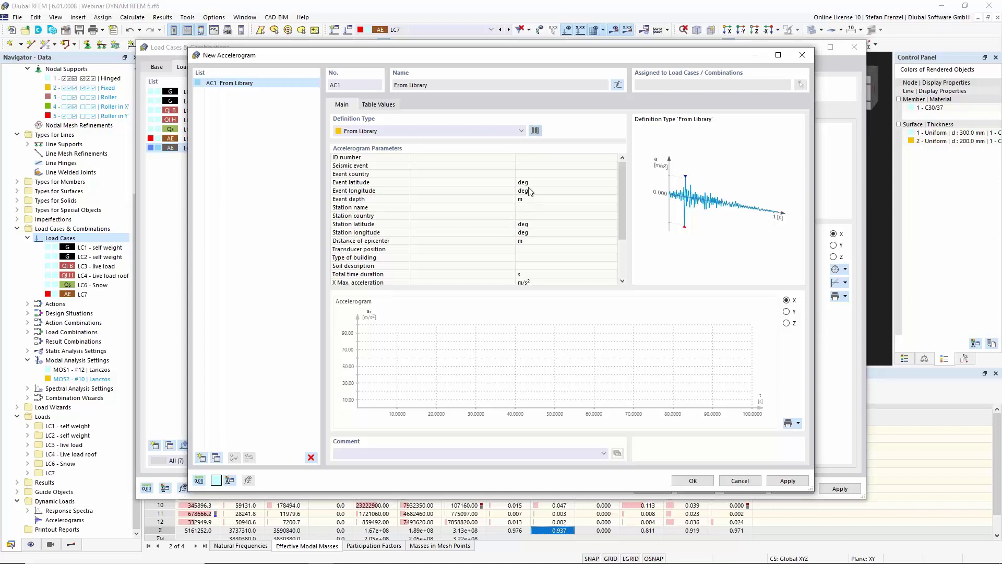
Preview the Racha aftershock record of 10 May 1991, station Ambrolauri, under Georgia in the accelerogram library, then leave without selecting it
click(536, 131)
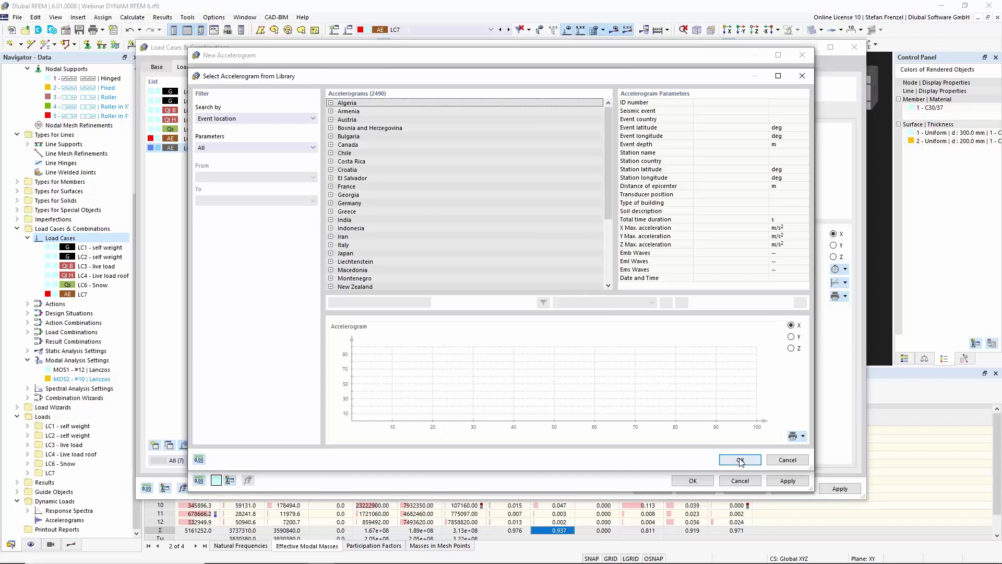
click(365, 194)
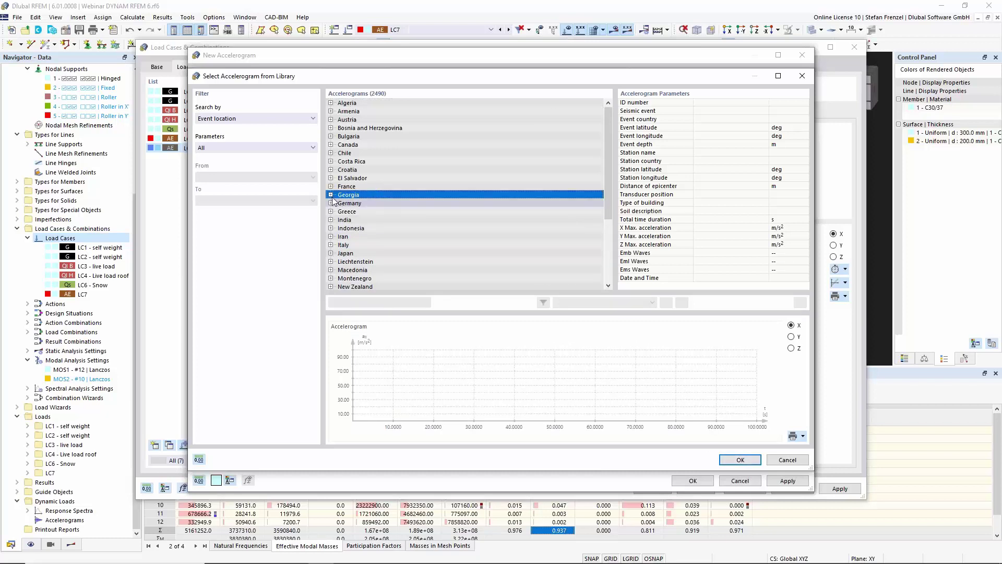
click(331, 195)
click(358, 204)
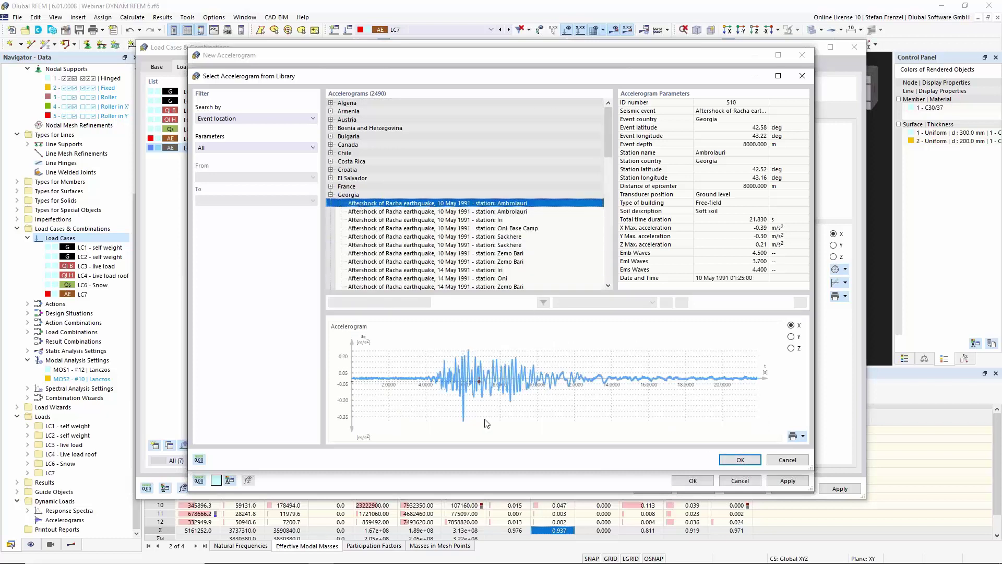
click(786, 461)
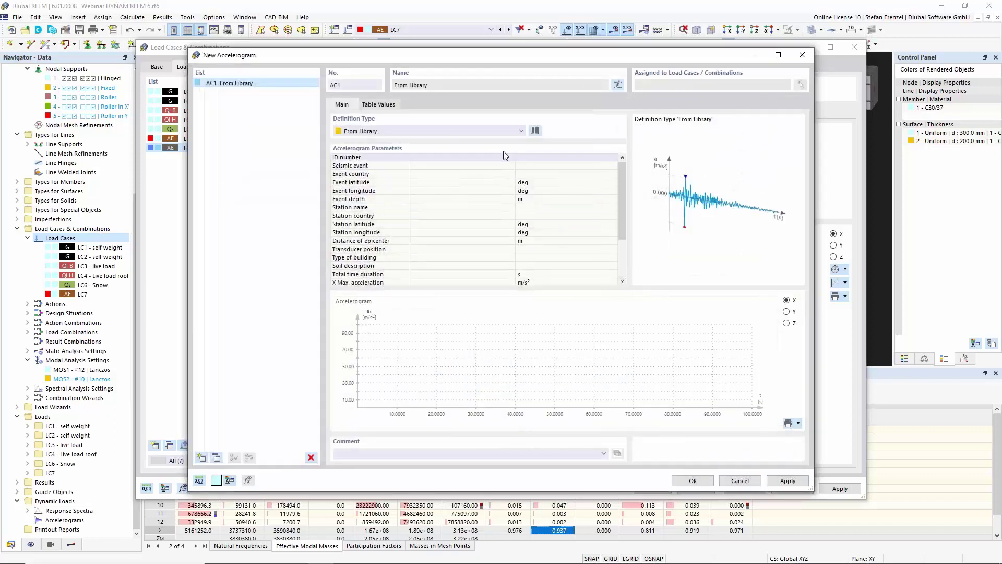
Discard the new accelerogram and return RS1's definition type to According to Standard - EN 1998-1 | DIN | 2021-07
click(497, 131)
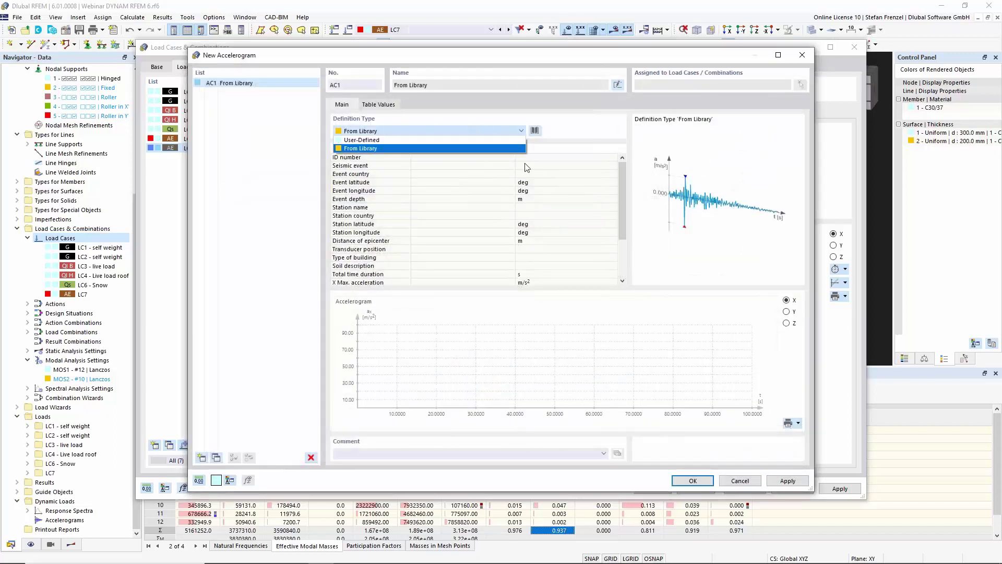
click(740, 481)
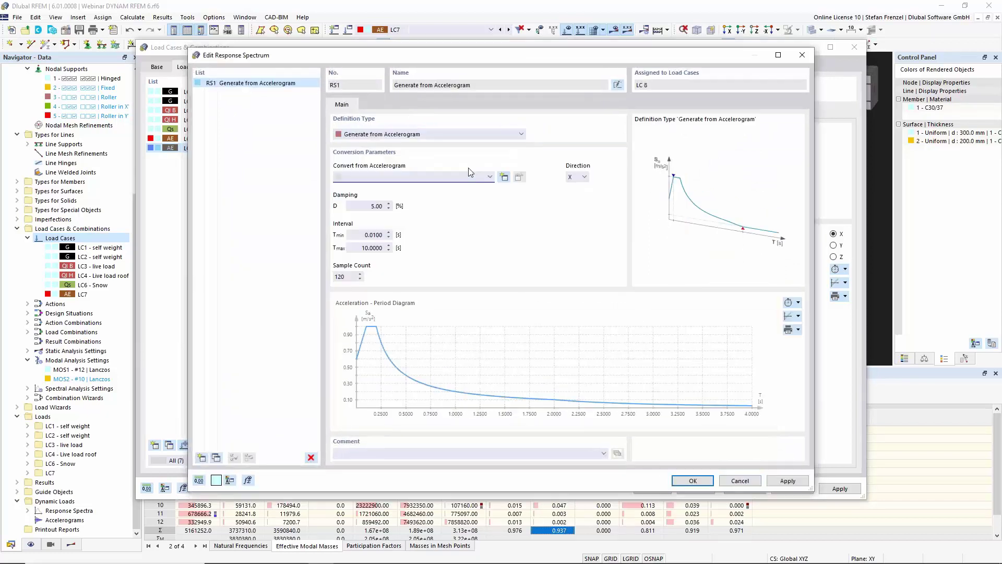
click(463, 134)
click(472, 168)
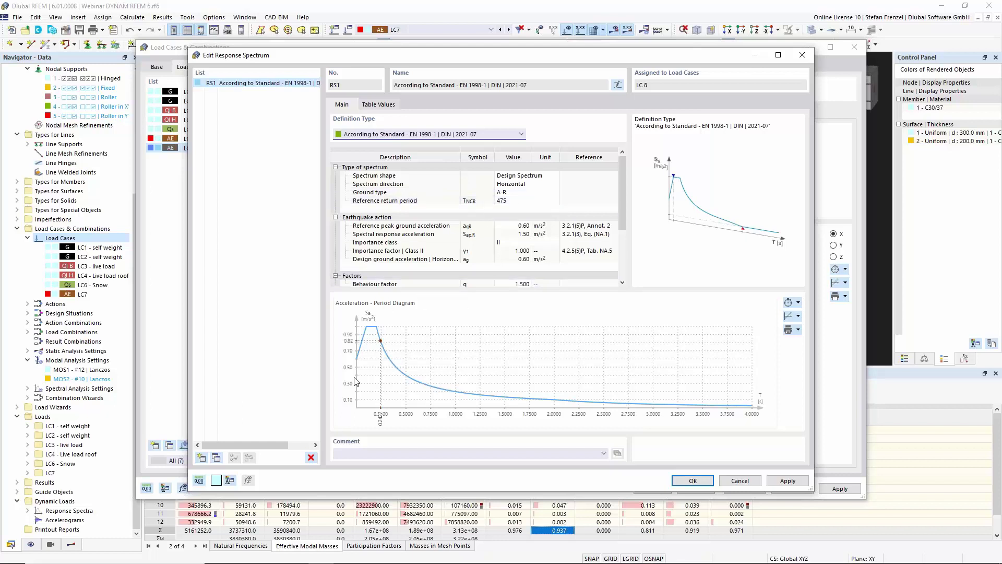
Switch to the Chrome browser and open the dlubal.com website
mouse_move(226, 561)
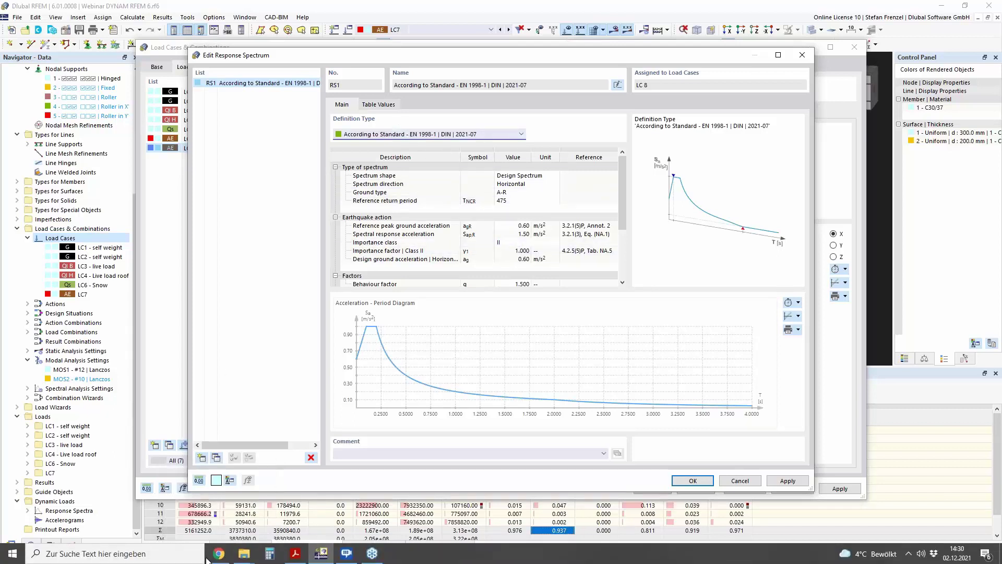
click(219, 553)
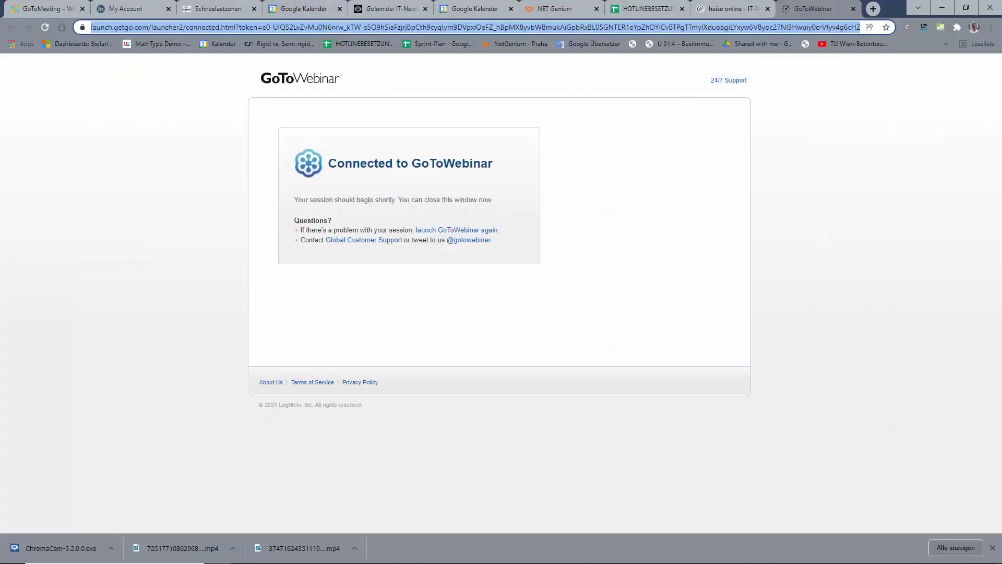
text(dlub)
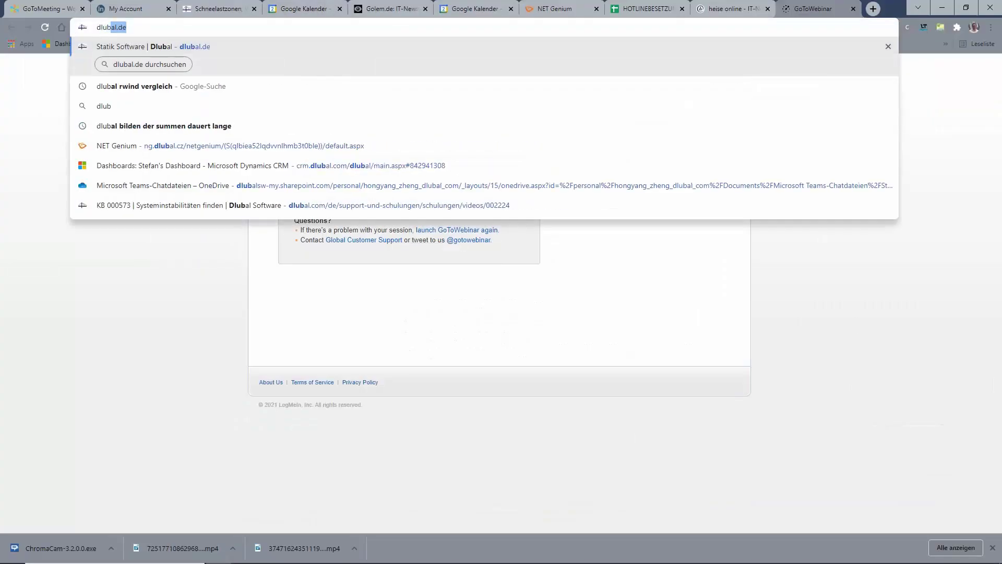
text(al.com)
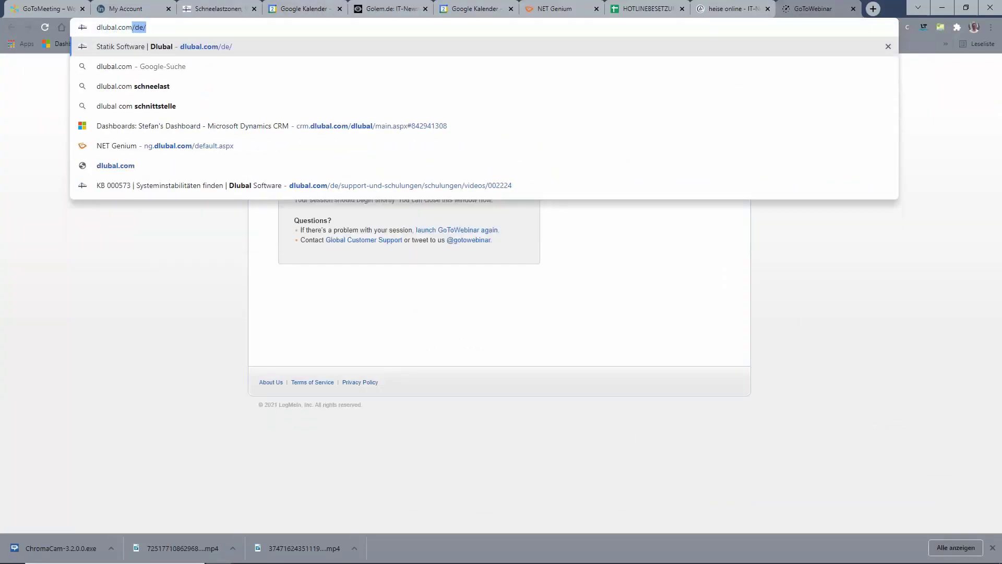
key(Return)
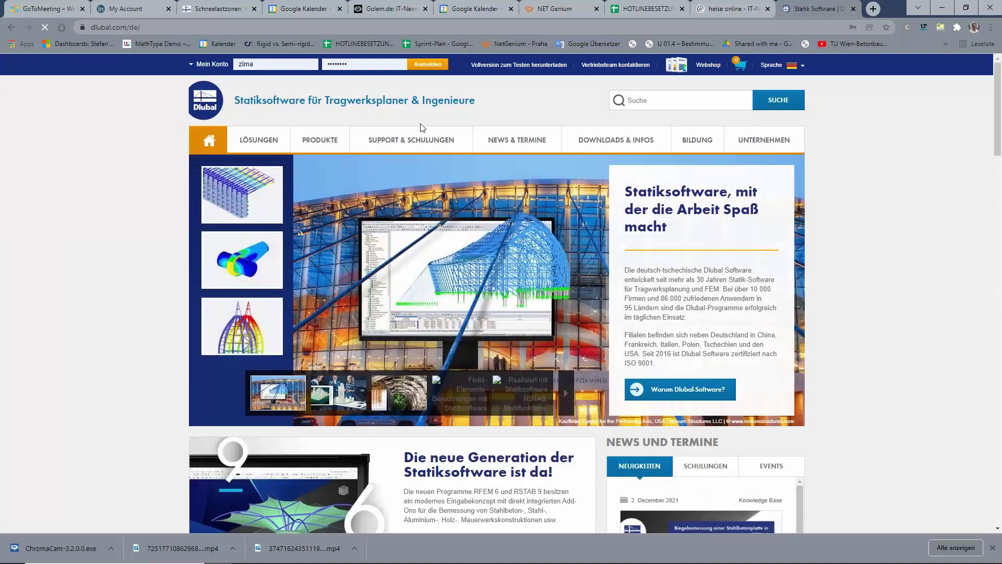
Switch the Dlubal website to its English version and close the unneeded news site tabs
click(804, 67)
click(779, 103)
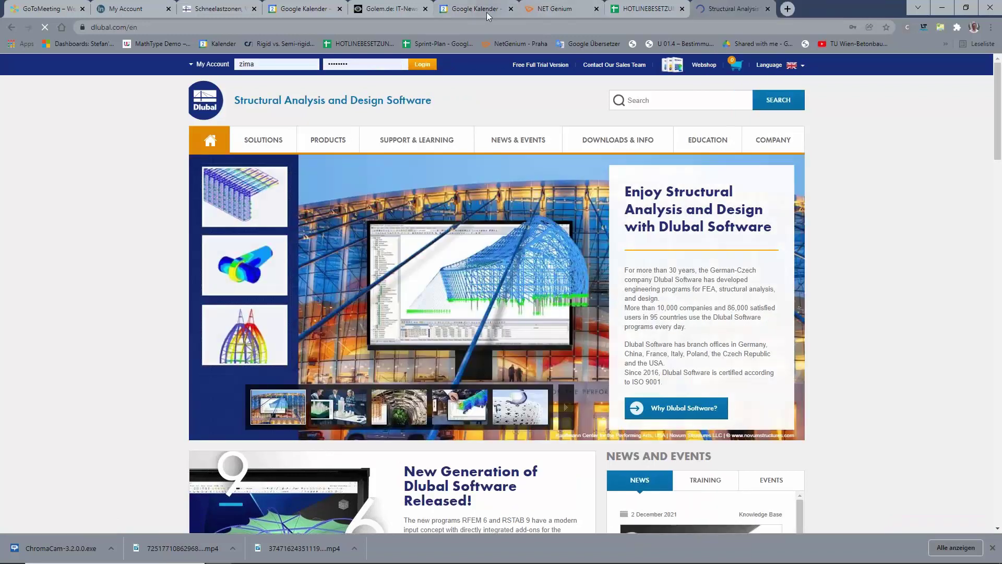
click(426, 9)
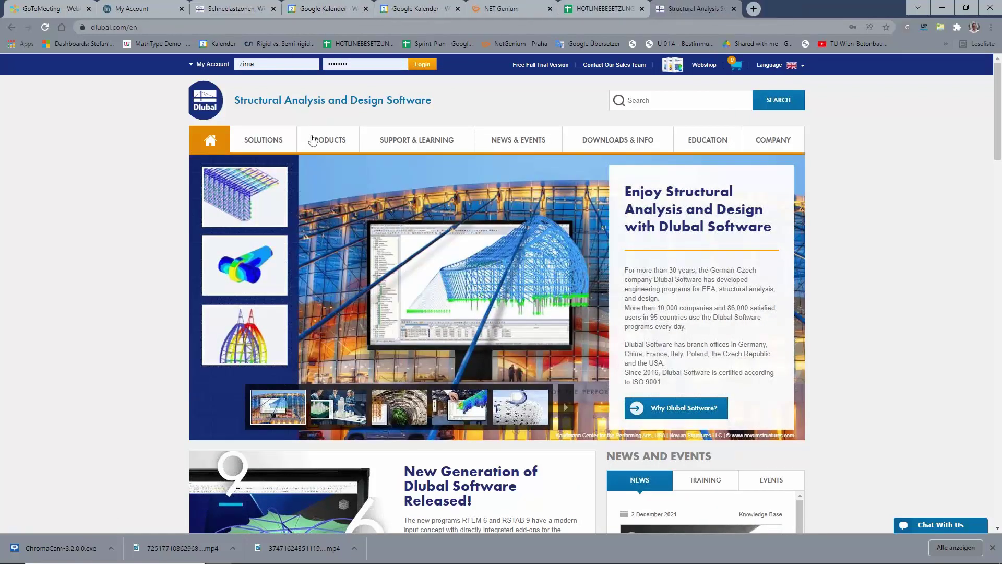
Open the Snow Load, Wind Speed, and Seismic Load Maps online service and show the seismic load map
mouse_move(383, 142)
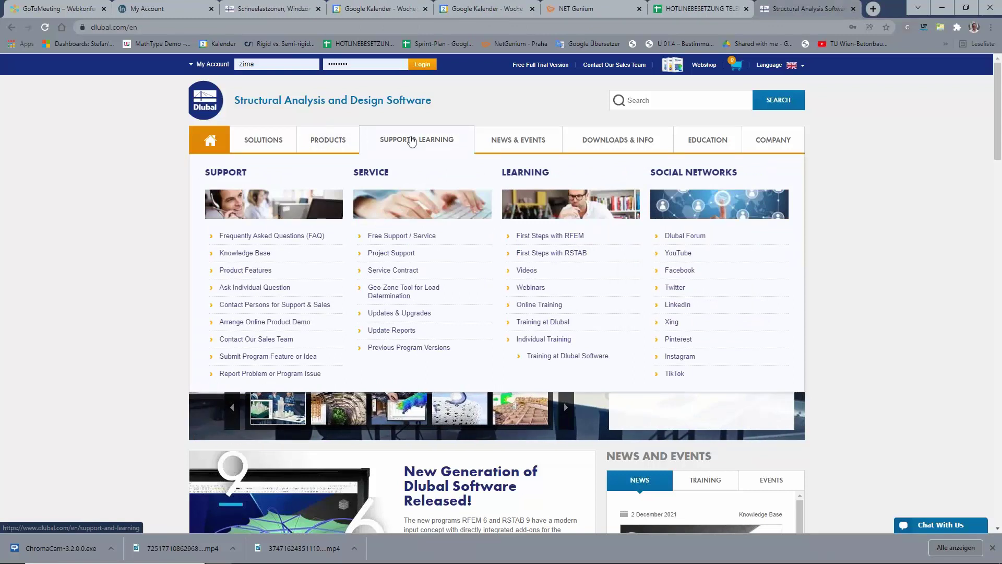
mouse_move(327, 139)
mouse_move(292, 140)
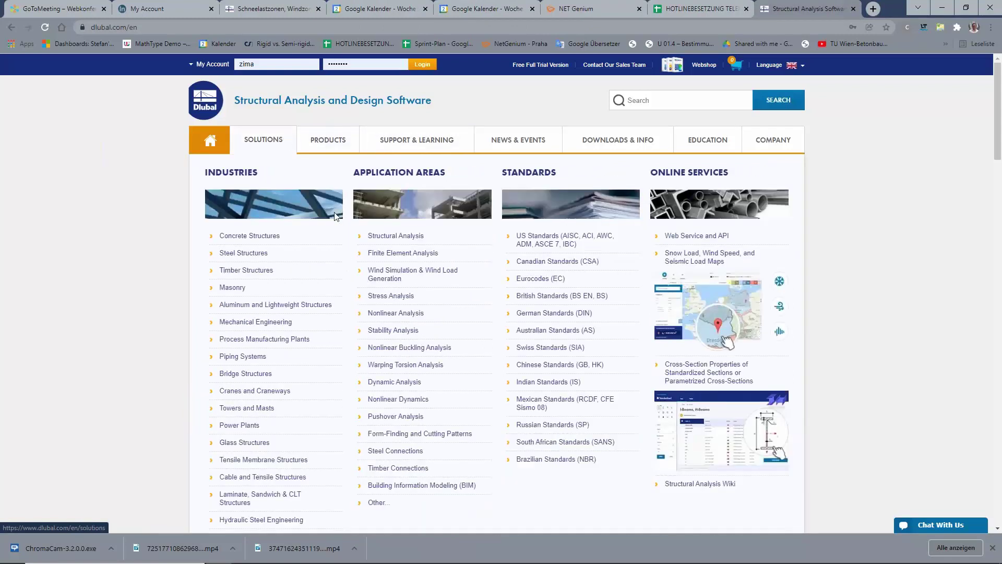
click(706, 257)
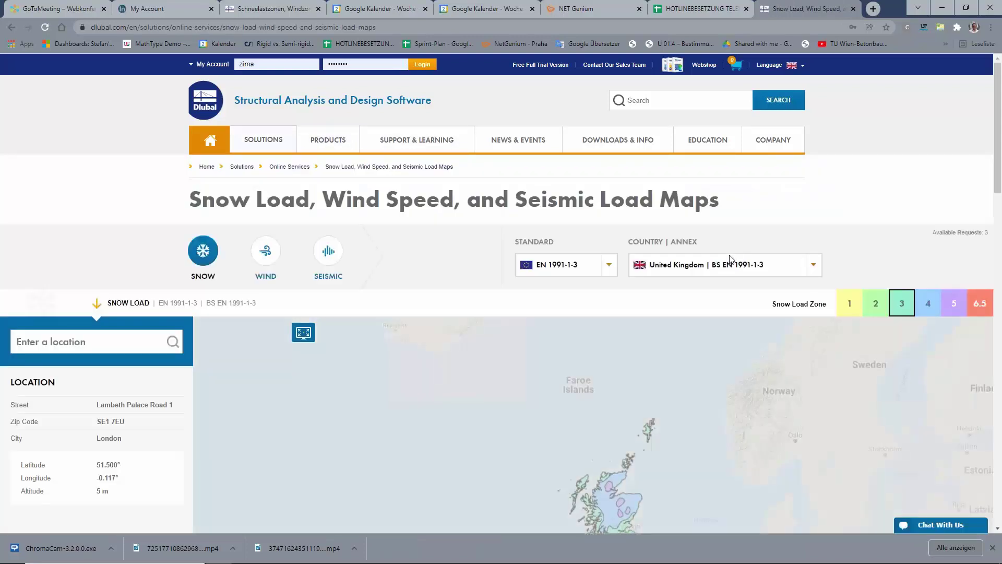
scroll(490, 228, down, 3)
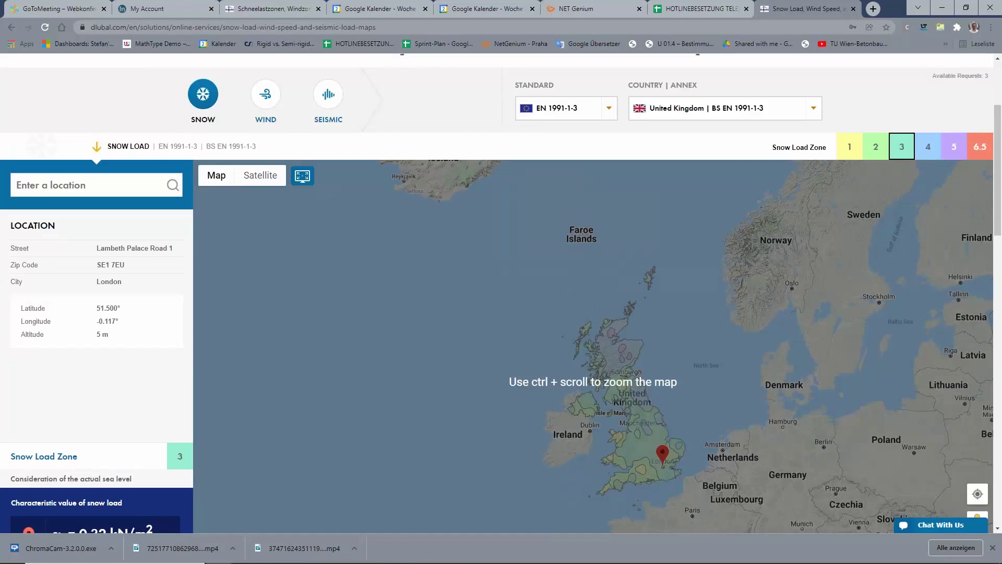
click(328, 94)
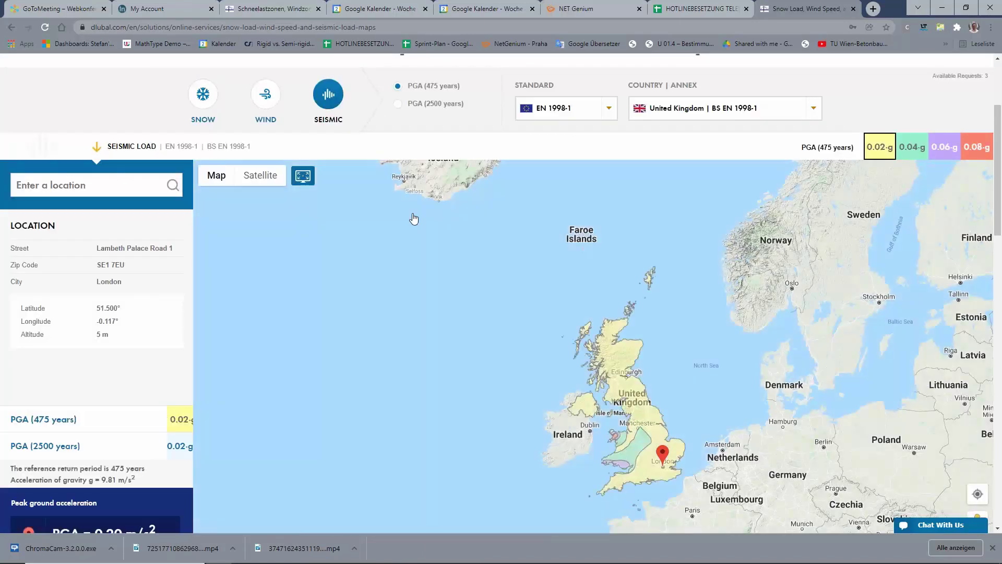
Look through the countries and national annexes available for EN 1998-1 in the seismic load map service
scroll(414, 218, down, 2)
scroll(414, 224, up, 3)
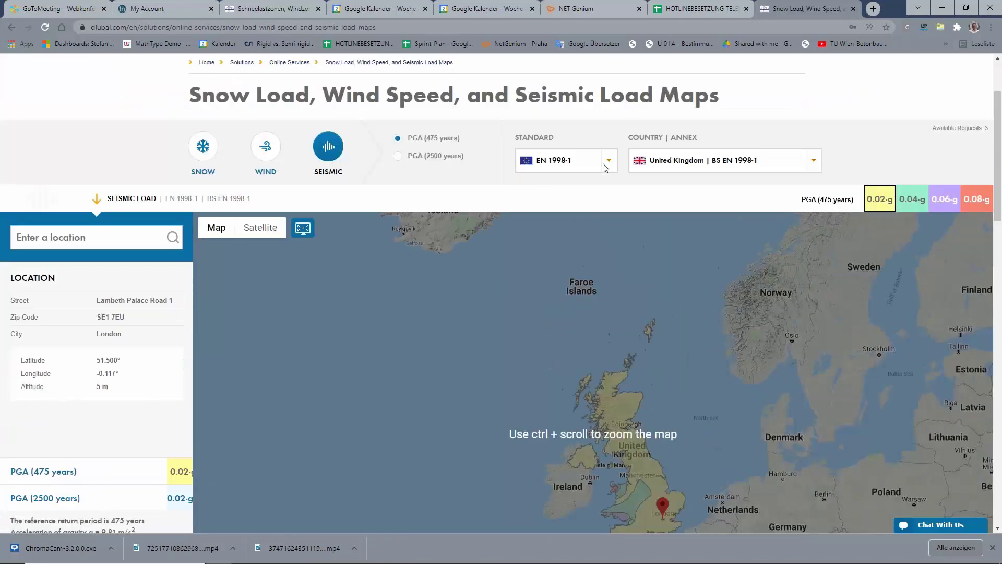
click(700, 166)
scroll(695, 365, down, 2)
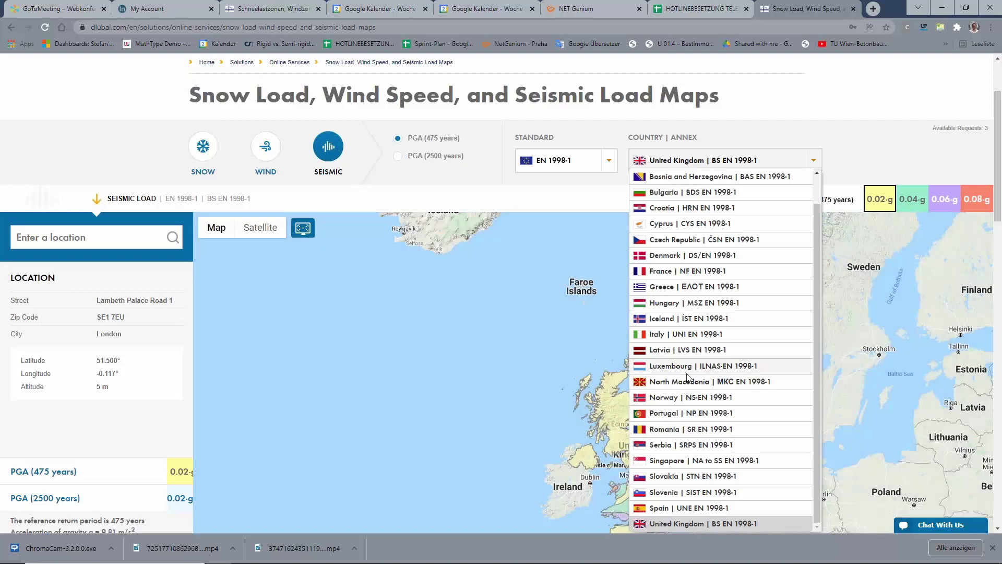
scroll(687, 377, up, 2)
scroll(679, 379, down, 2)
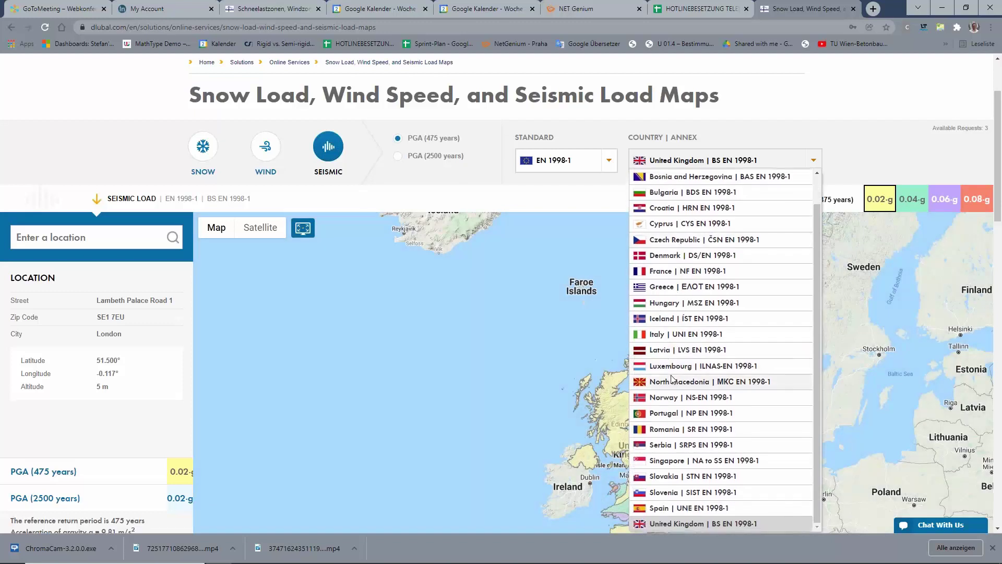
click(594, 166)
click(595, 166)
click(690, 163)
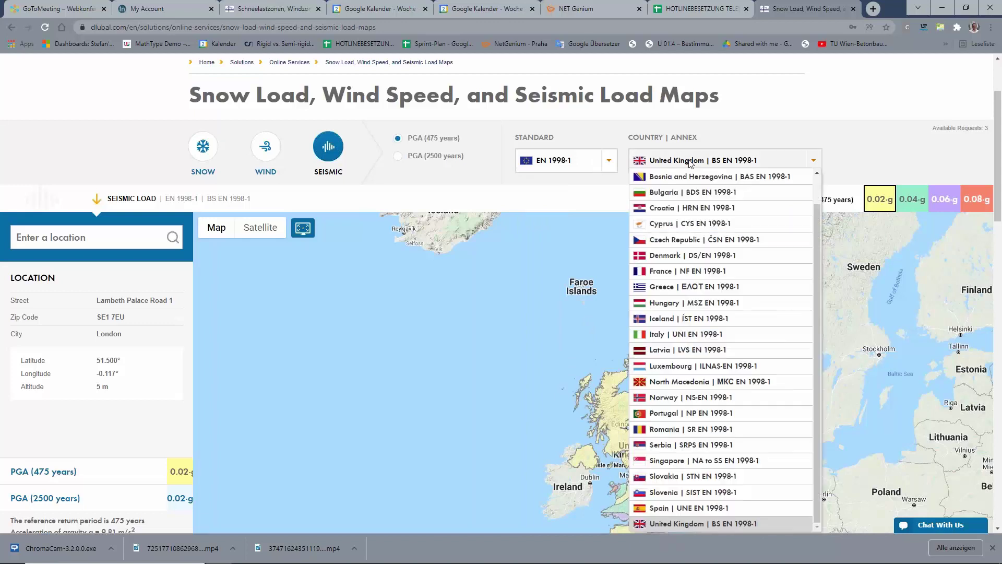
scroll(817, 219, up, 2)
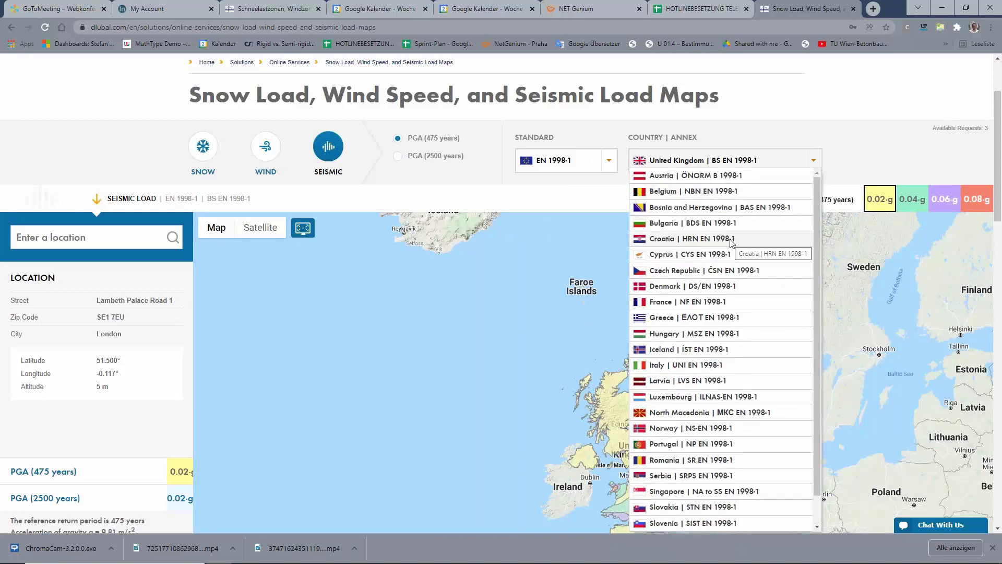
scroll(730, 250, up, 2)
scroll(700, 342, down, 1)
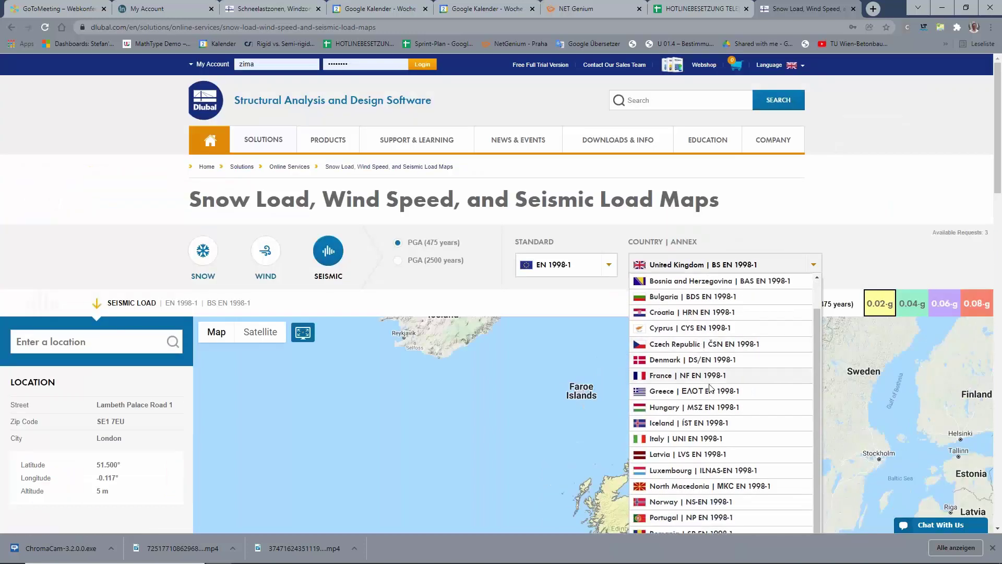
scroll(789, 407, down, 5)
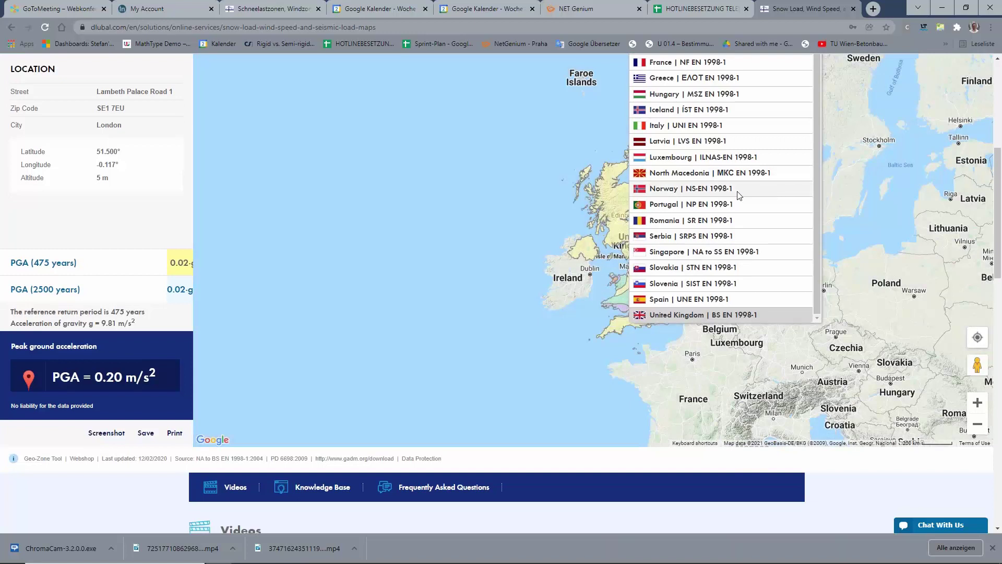
scroll(740, 211, up, 1)
scroll(606, 157, up, 3)
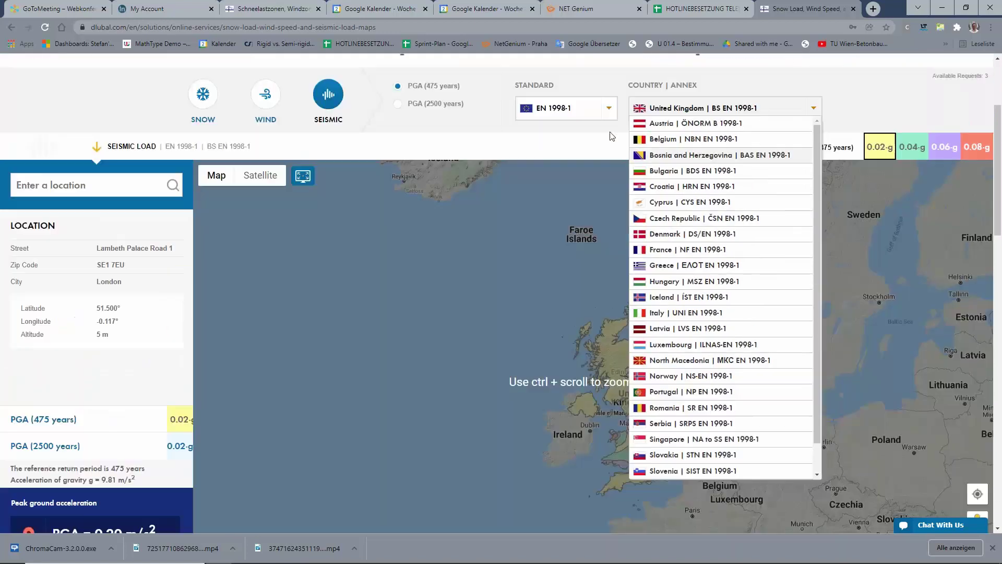
Look through the available seismic standards and show the German seismic zone map to DIN 4149
click(609, 109)
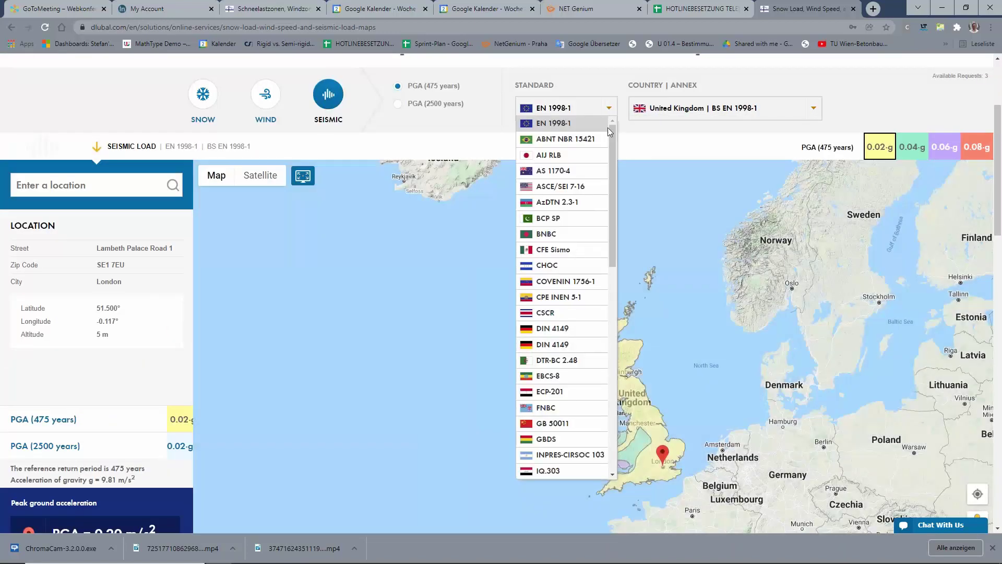
mouse_move(613, 167)
mouse_down()
mouse_move(617, 323)
mouse_move(604, 177)
mouse_up()
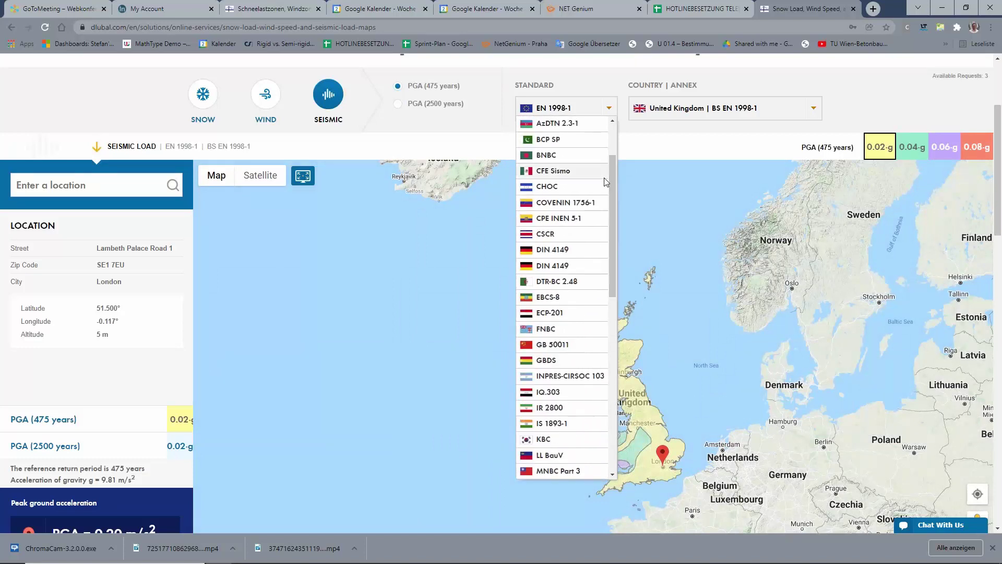
click(564, 251)
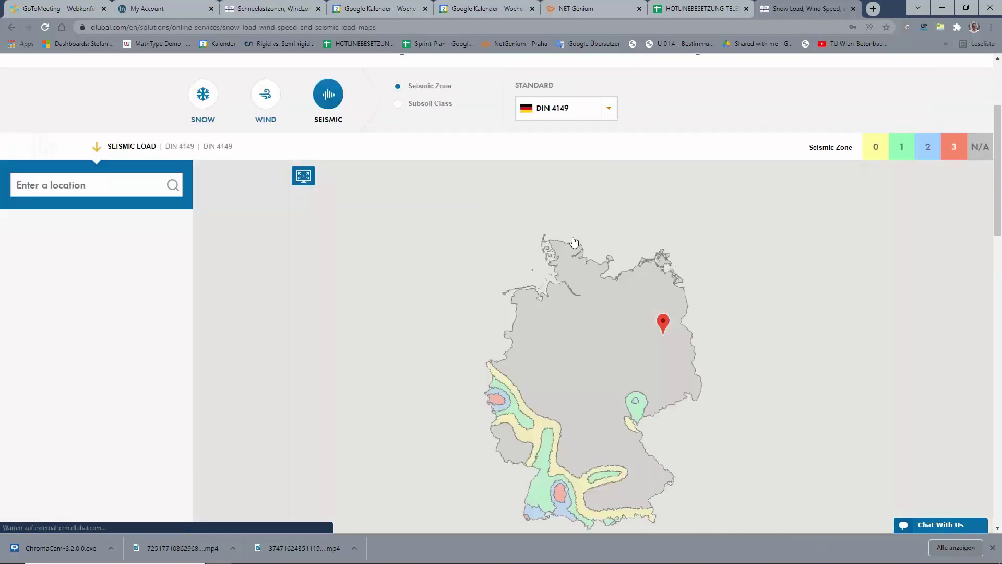
Display the EN 1998-1 seismic map with the German annex DIN EN 1998-1 and examine the acceleration data for the Berlin location
click(600, 114)
click(549, 124)
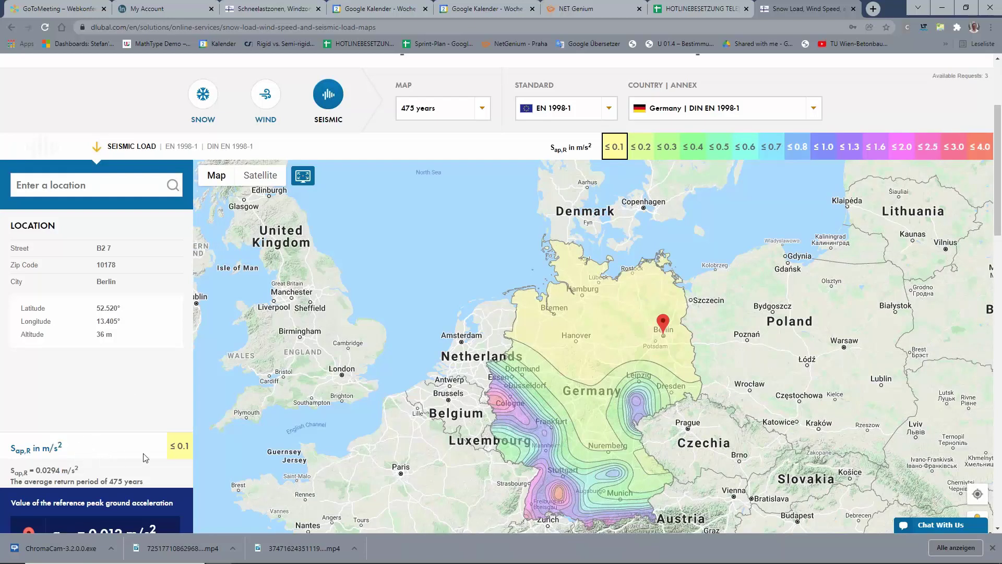
scroll(78, 334, down, 3)
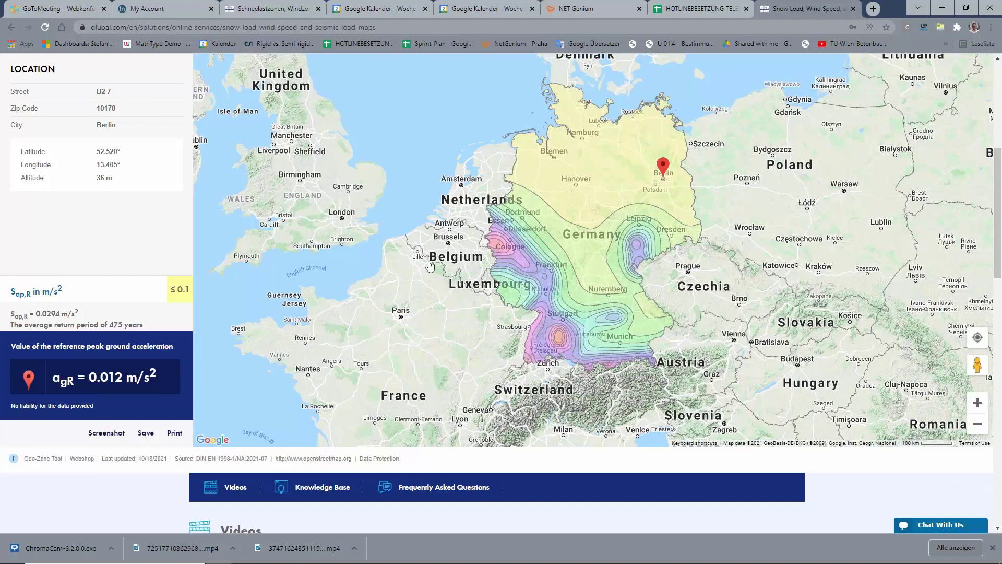
scroll(251, 200, up, 2)
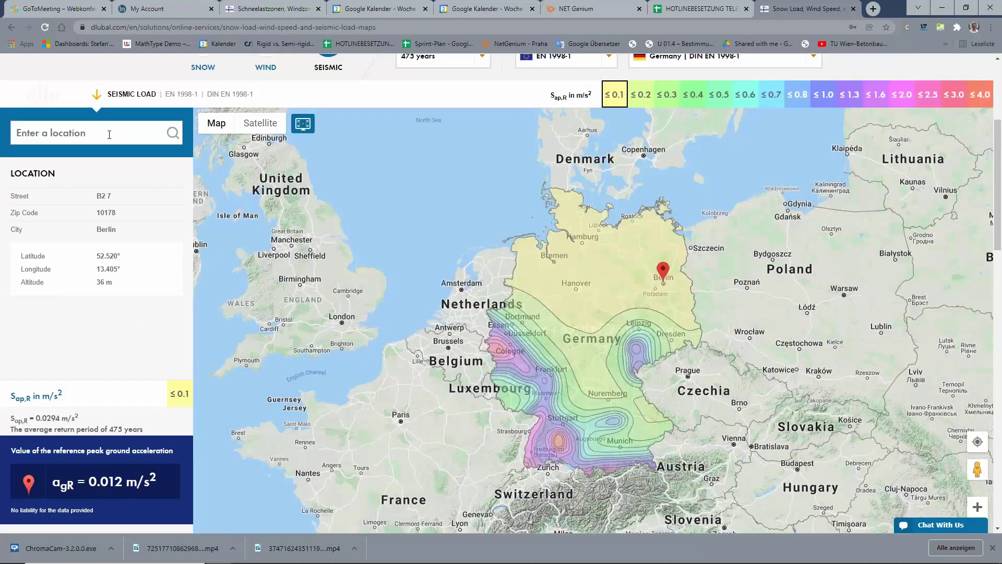
click(109, 134)
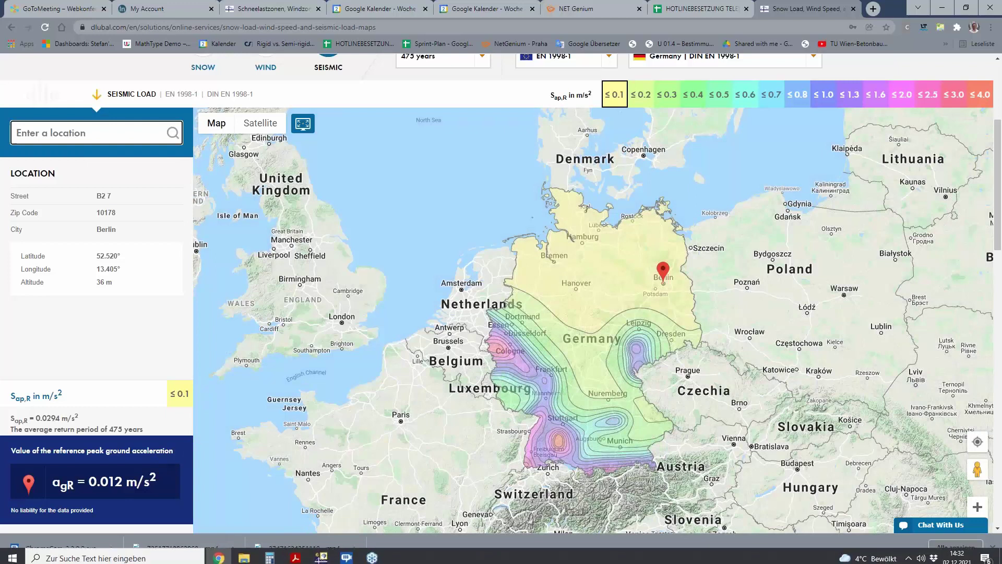
Switch back to RFEM, set the response spectrum's ground type to C-T, and accept the spectrum definition
click(326, 556)
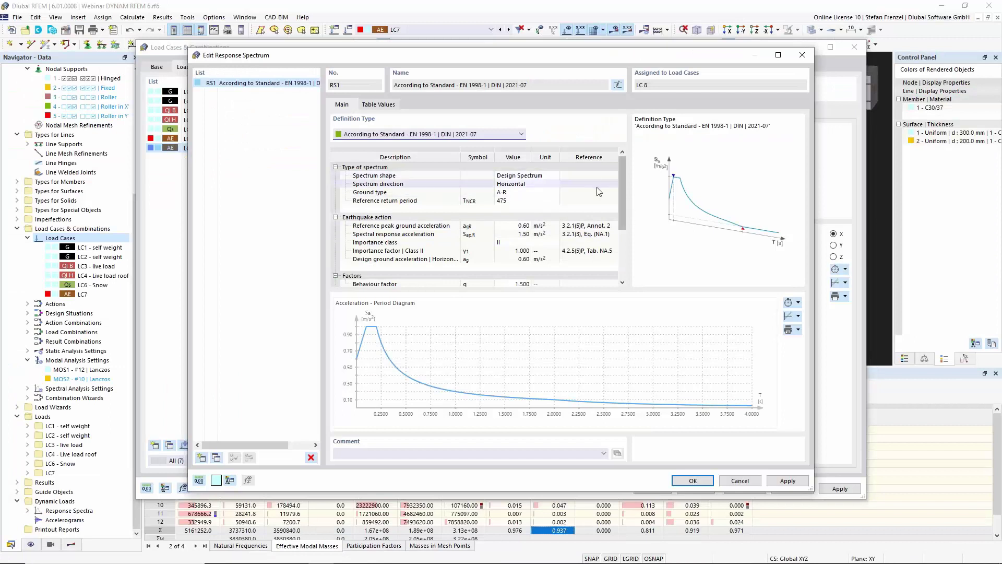
drag(622, 190, 626, 236)
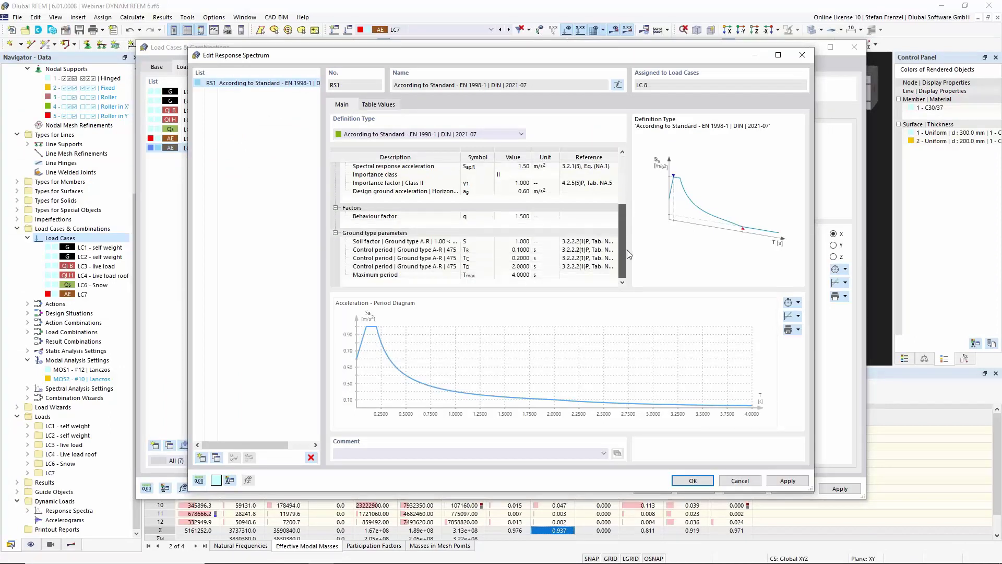
scroll(537, 203, up, 3)
click(532, 194)
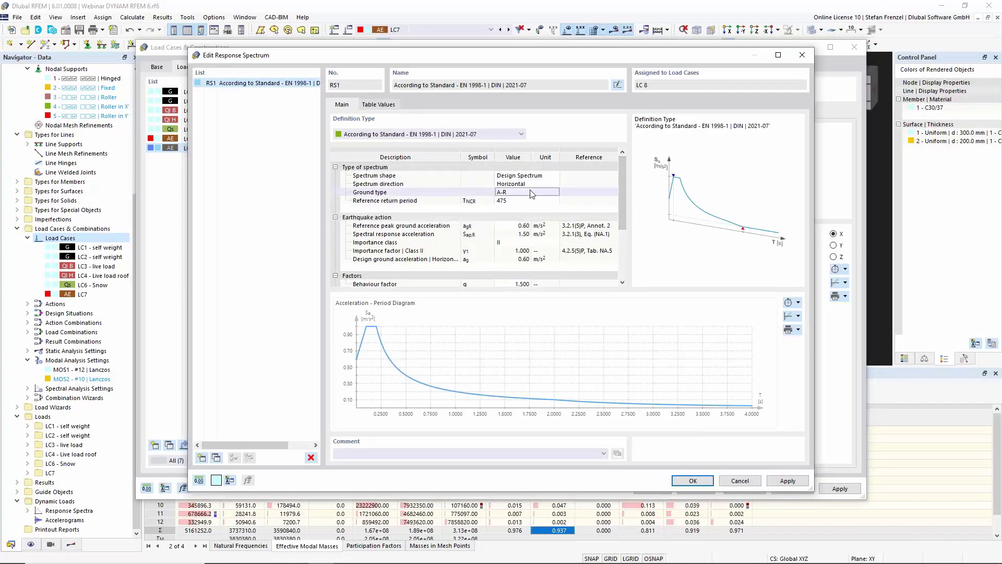
click(555, 192)
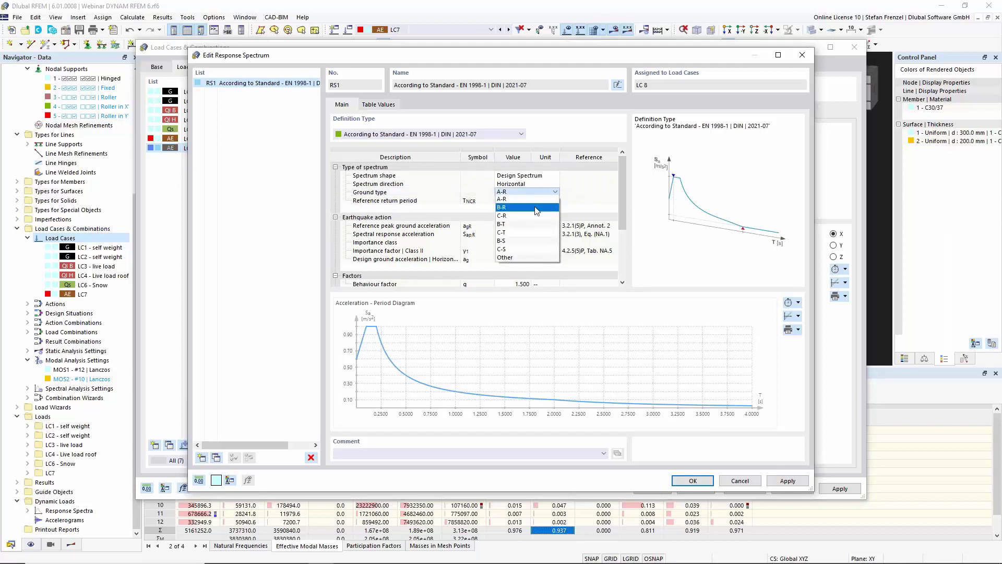
click(530, 233)
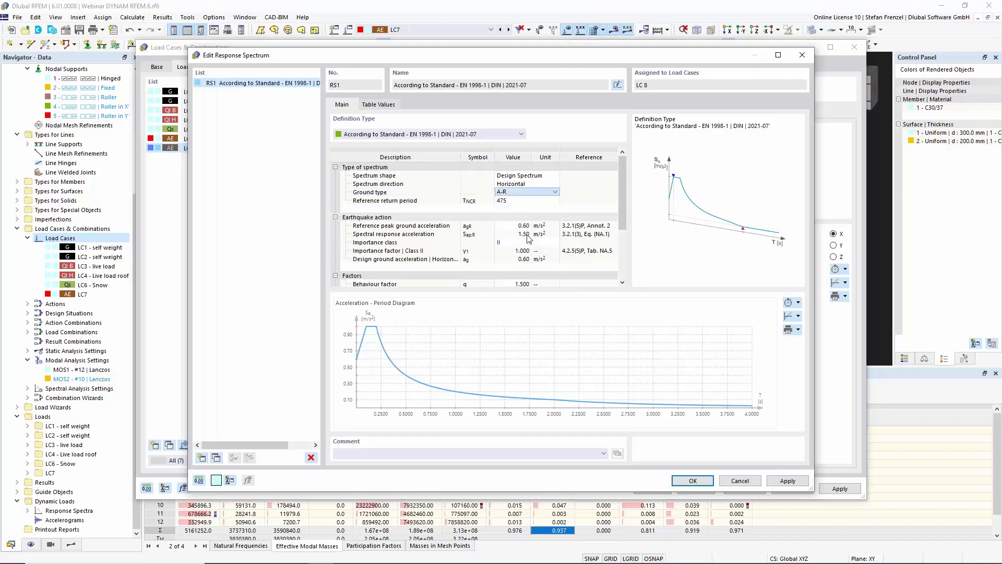
click(516, 225)
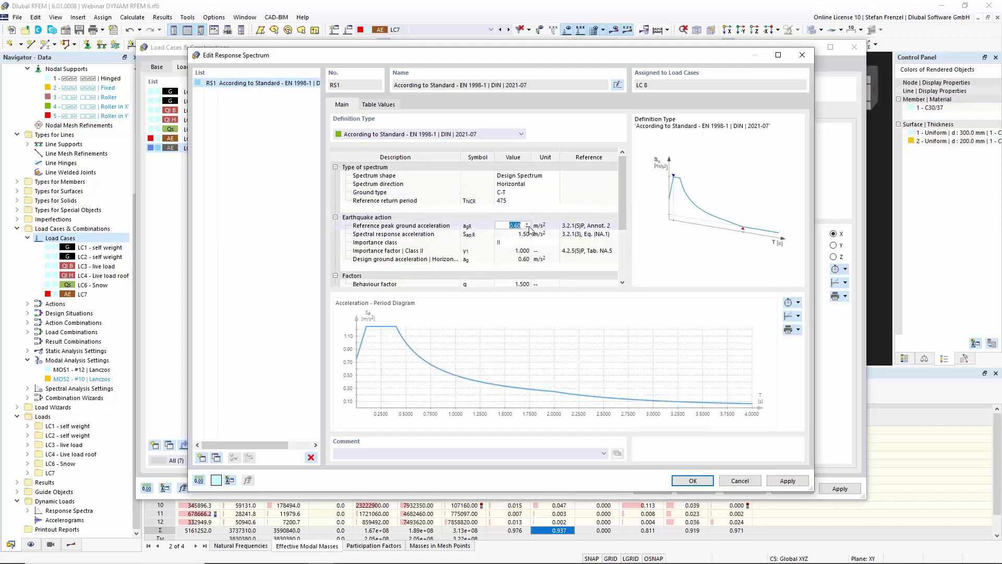
click(514, 235)
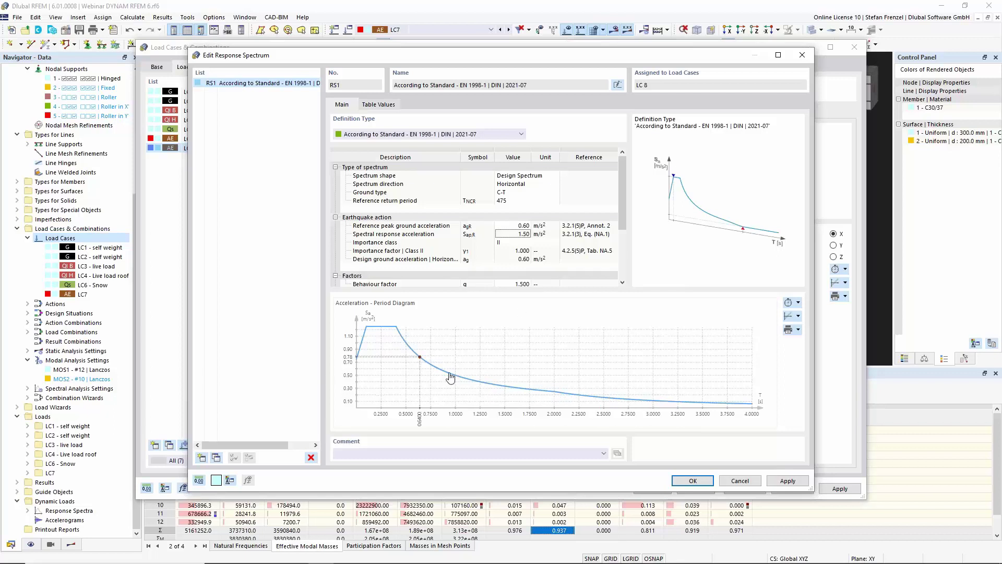
click(692, 479)
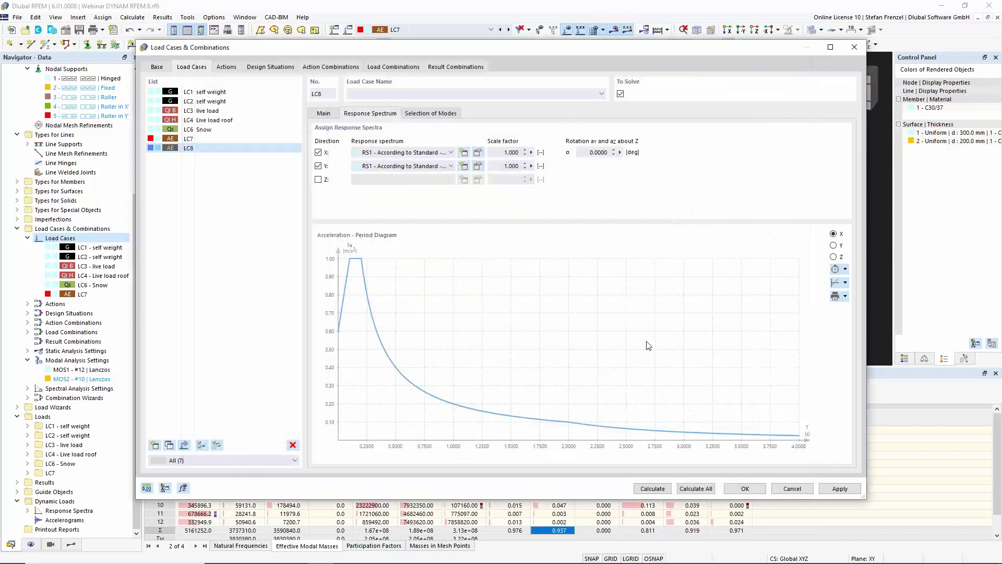
Deactivate the LC8 modes with effective modal mass factors below 0.040 and calculate all load cases
click(441, 113)
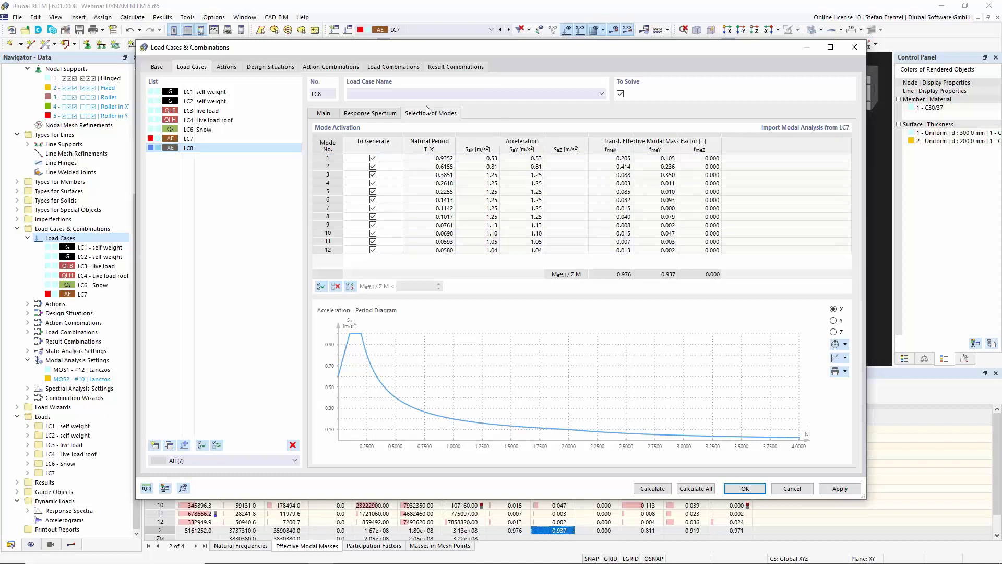
click(349, 286)
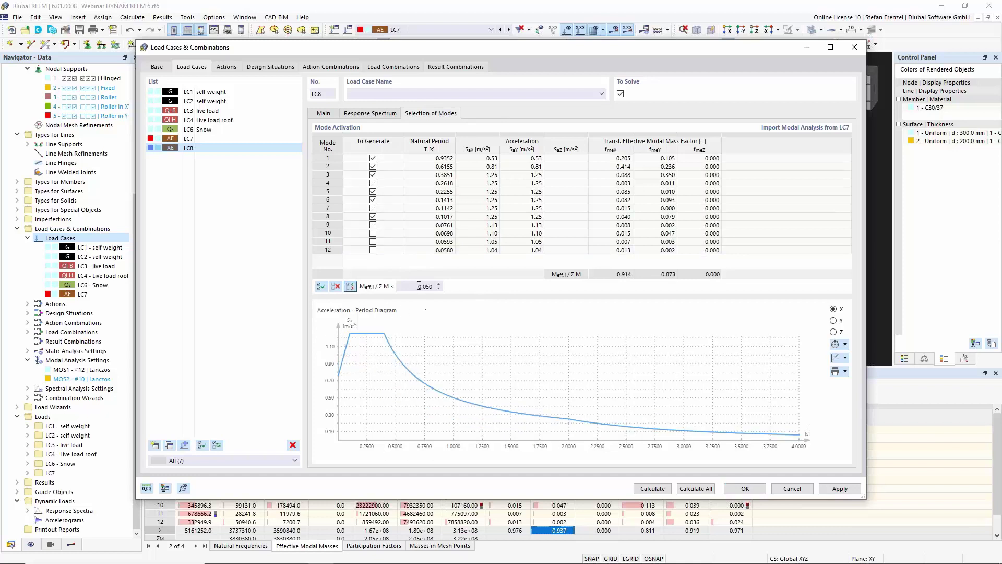
drag(405, 287, 460, 287)
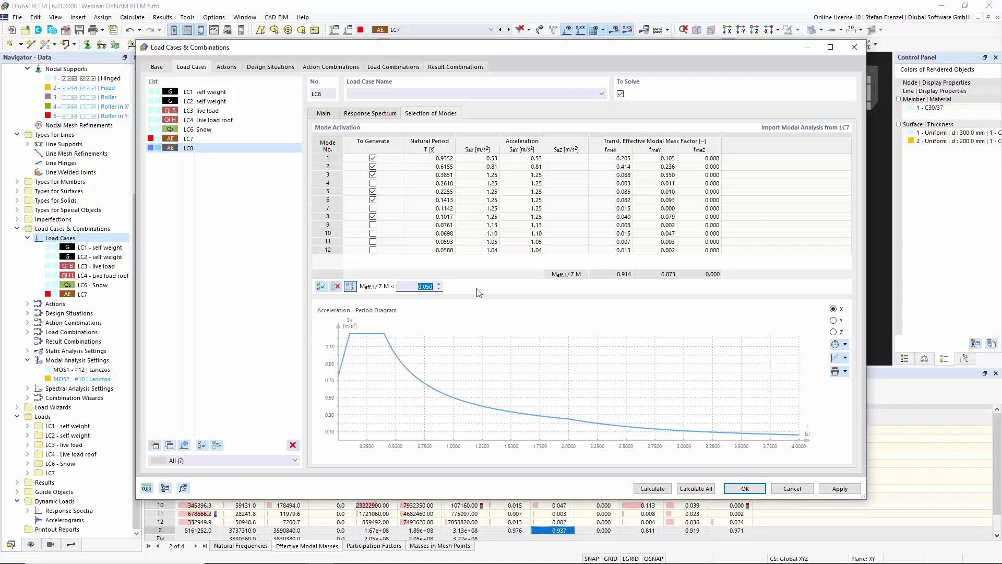
text(0,04)
click(658, 268)
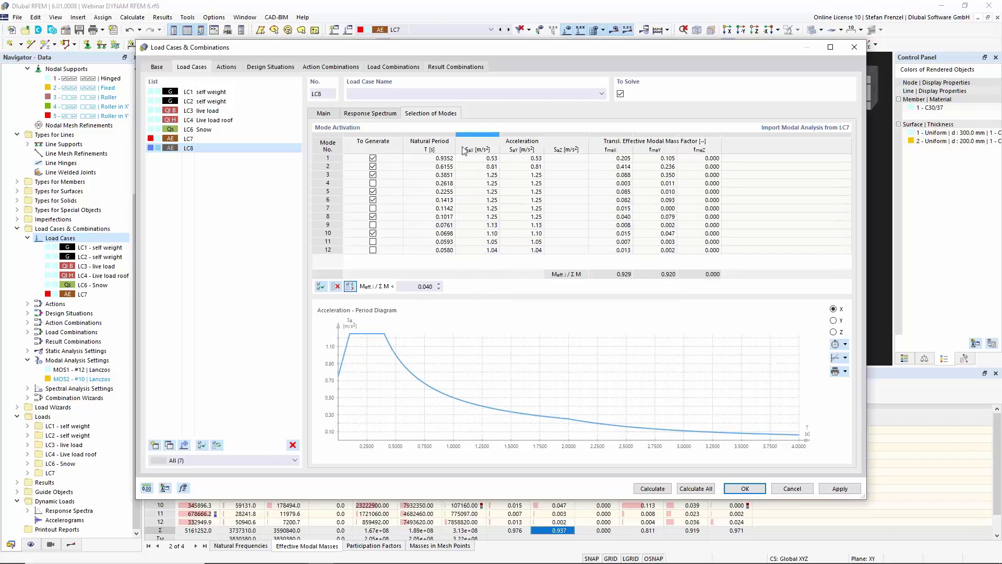
click(328, 113)
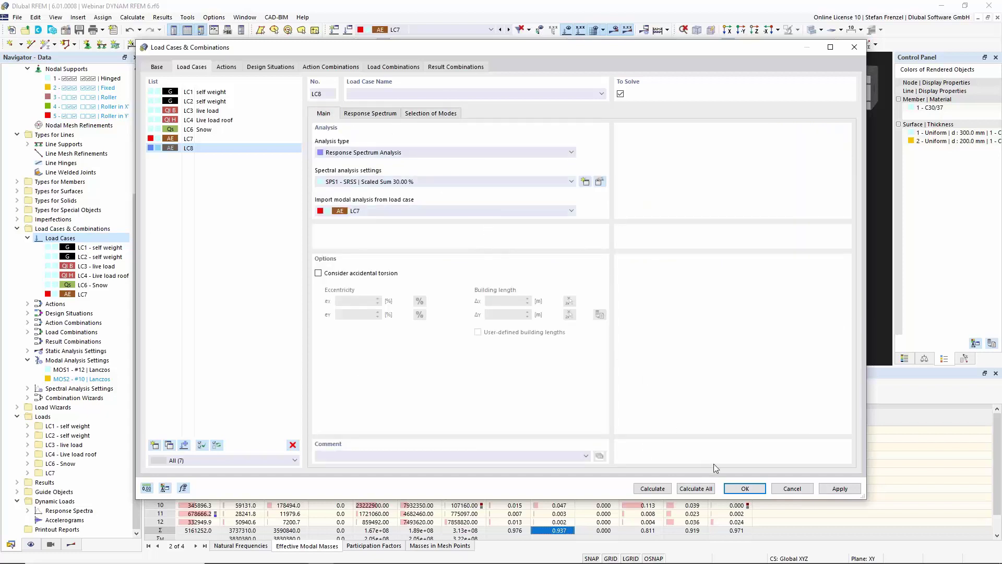
click(700, 492)
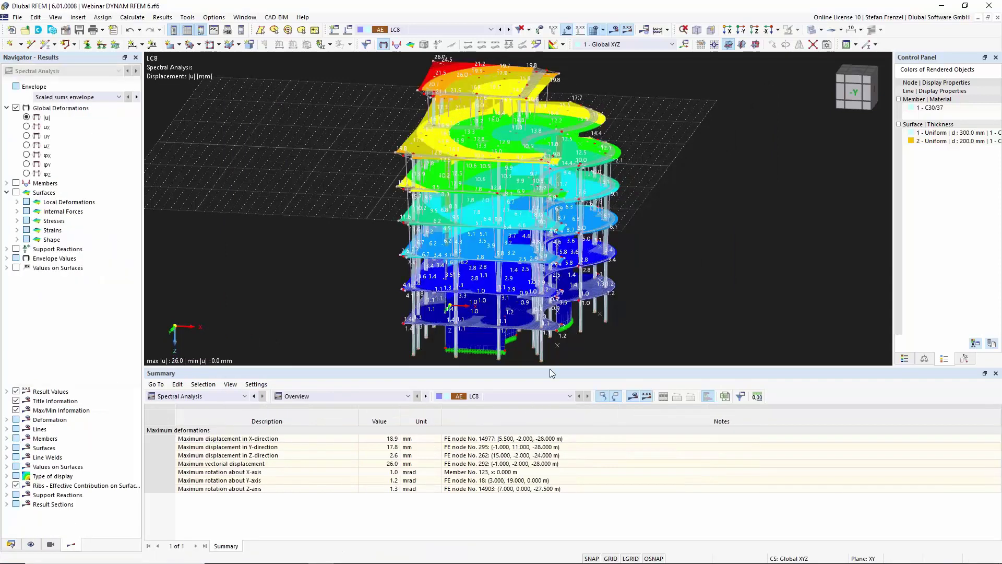
View the LC8 spectral analysis deformations for the X direction and for X, Mode Shape 1
click(111, 99)
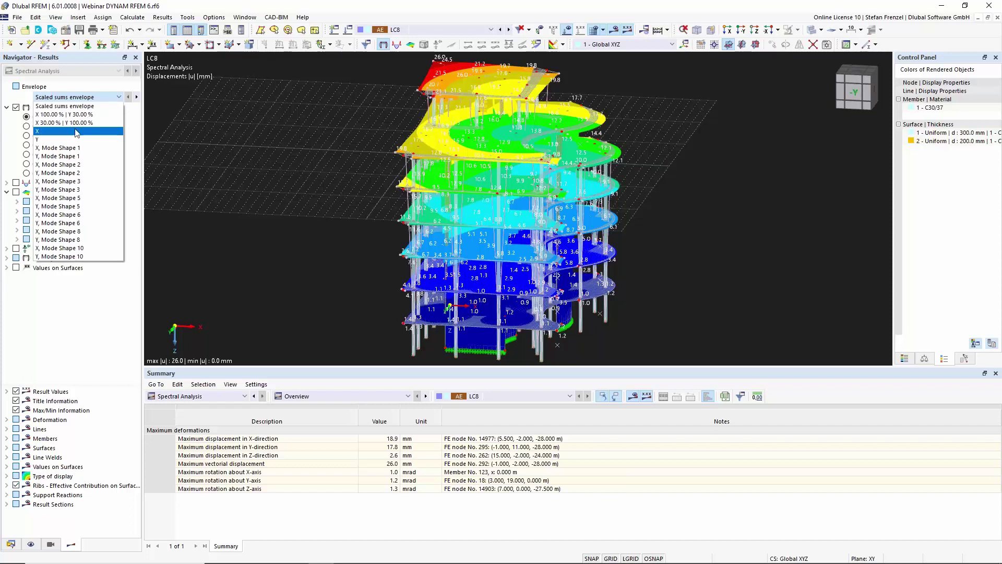
key(Escape)
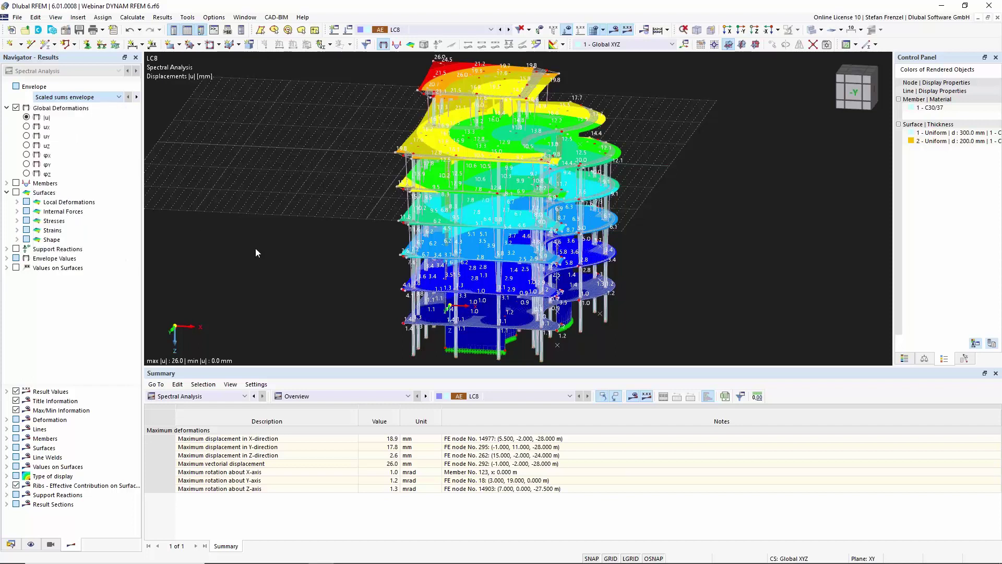
click(111, 98)
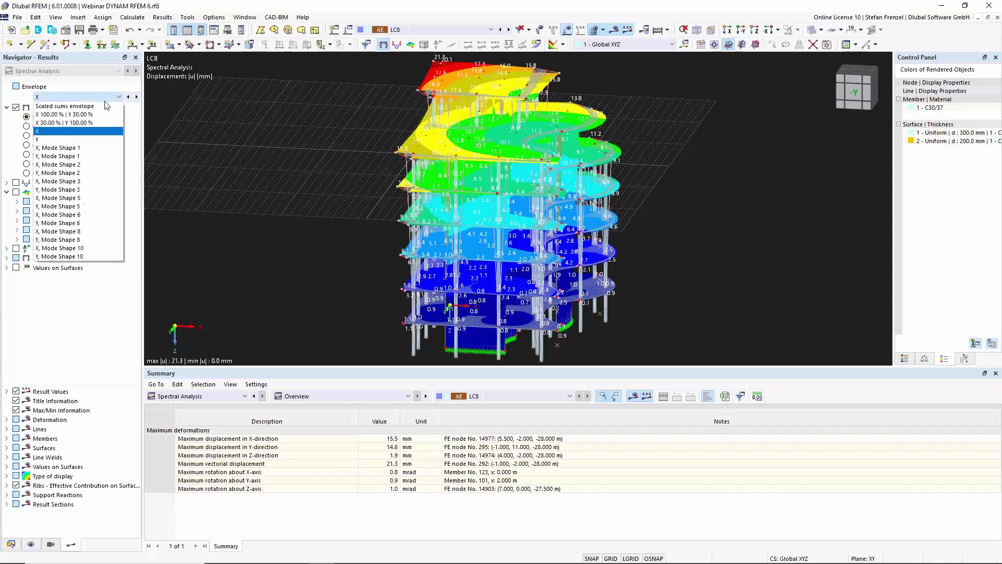
click(97, 146)
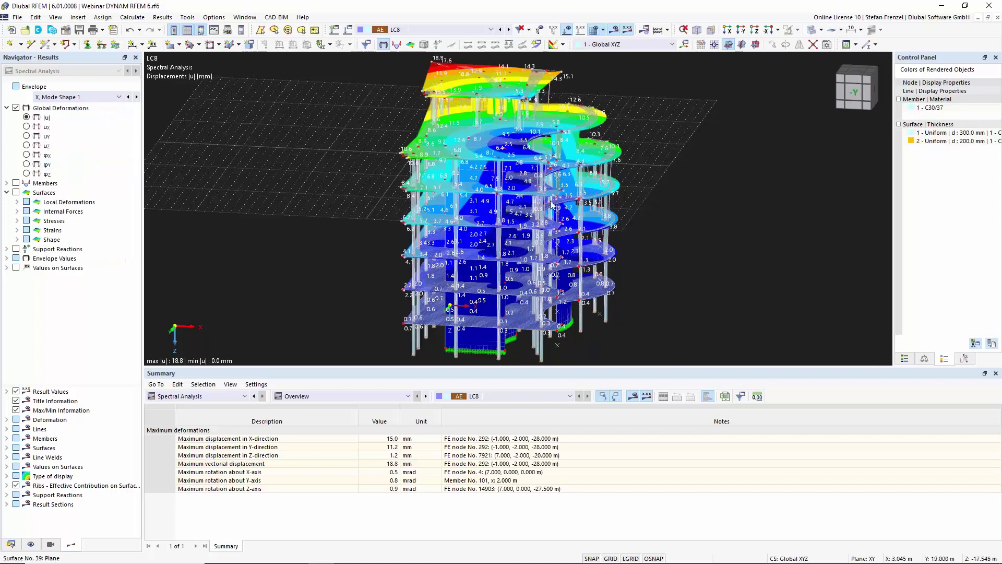
ctrl+middle_drag(689, 177, 557, 180)
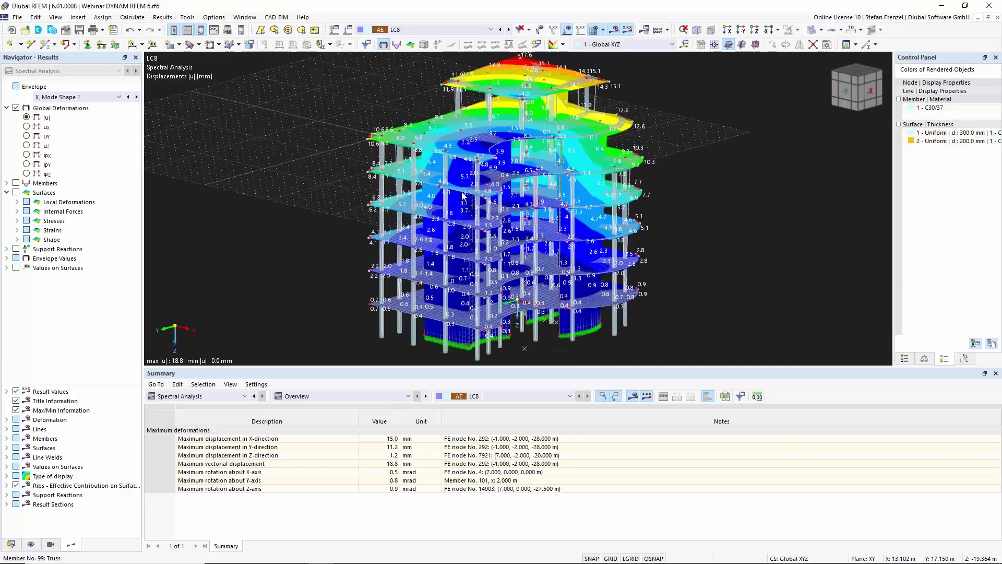
scroll(556, 180, down, 3)
scroll(491, 157, up, 3)
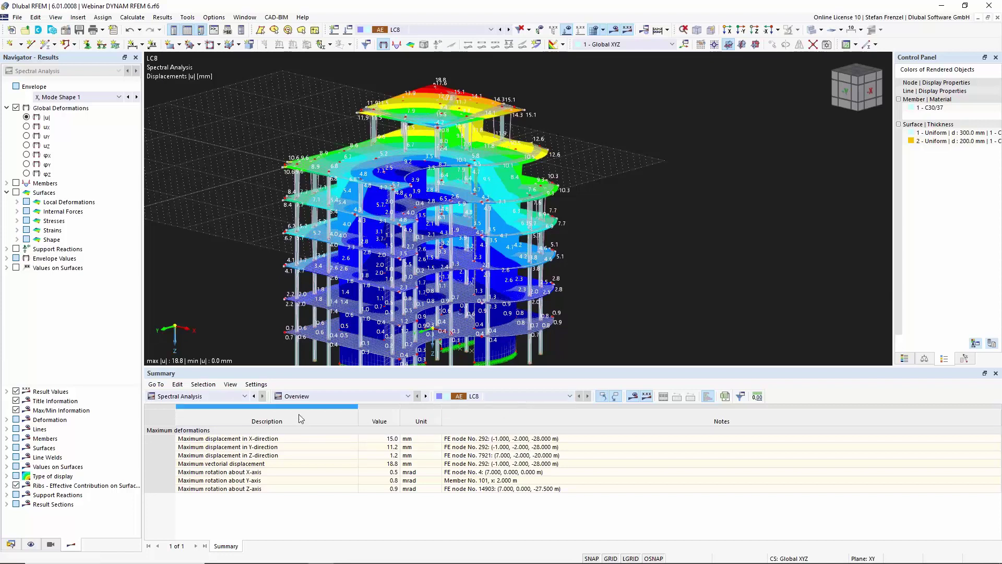
Show the LC8 spectral analysis results by surface in the result table
click(314, 398)
key(Escape)
key(Down)
key(Down)
key(Down)
key(Down)
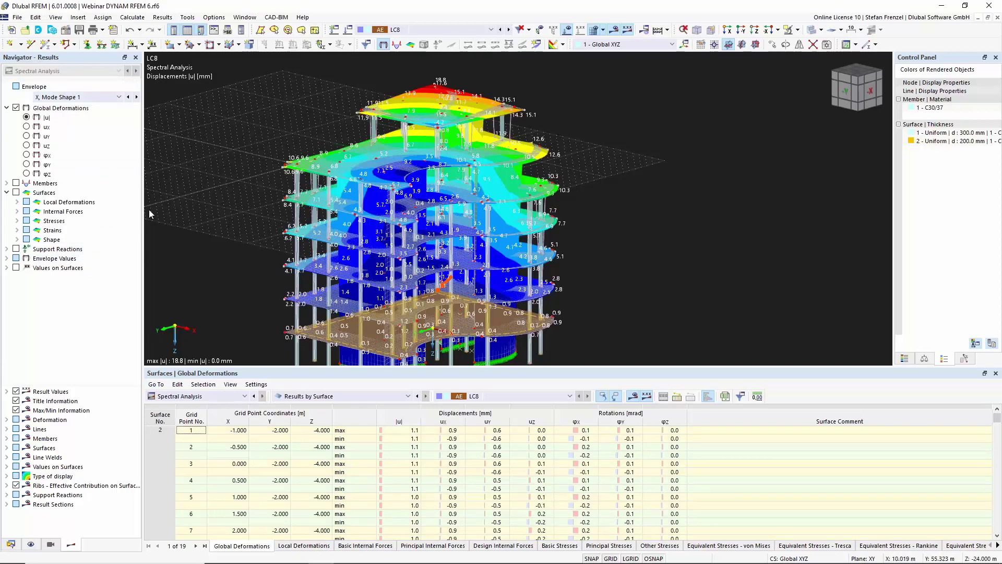
Display the scaled sums envelope of the LC8 deformations on the whole building
scroll(261, 209, down, 3)
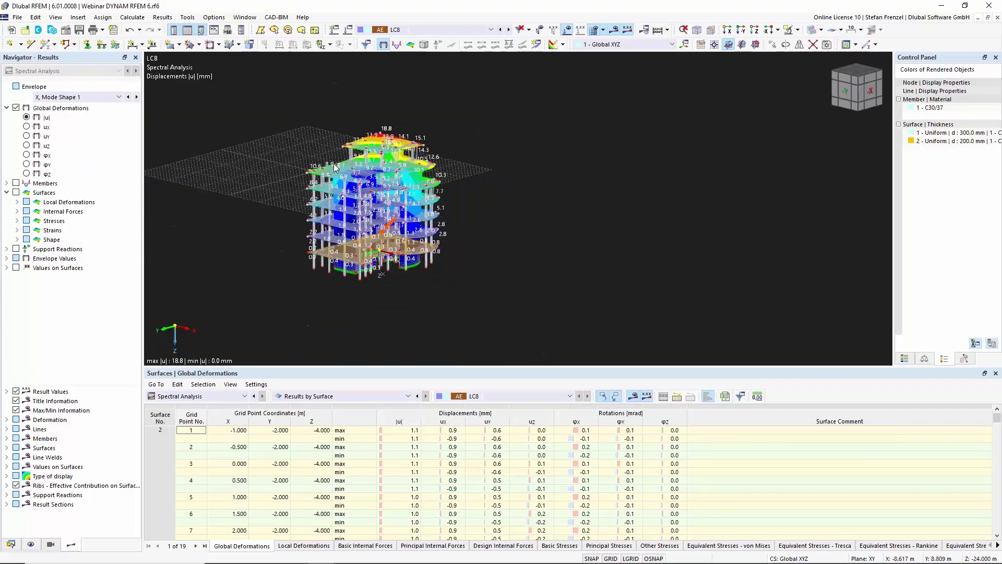
scroll(290, 179, up, 3)
scroll(290, 180, down, 3)
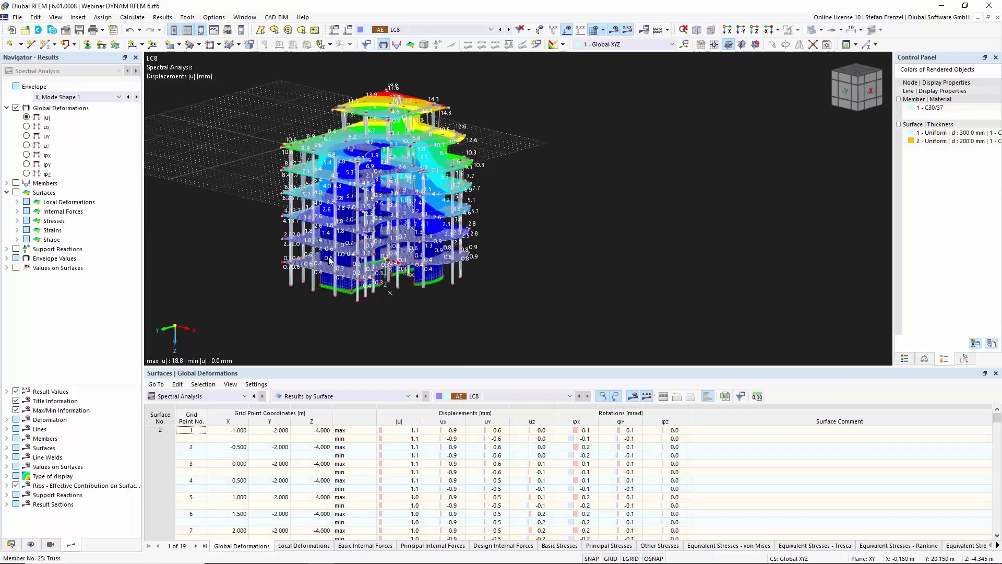
click(66, 98)
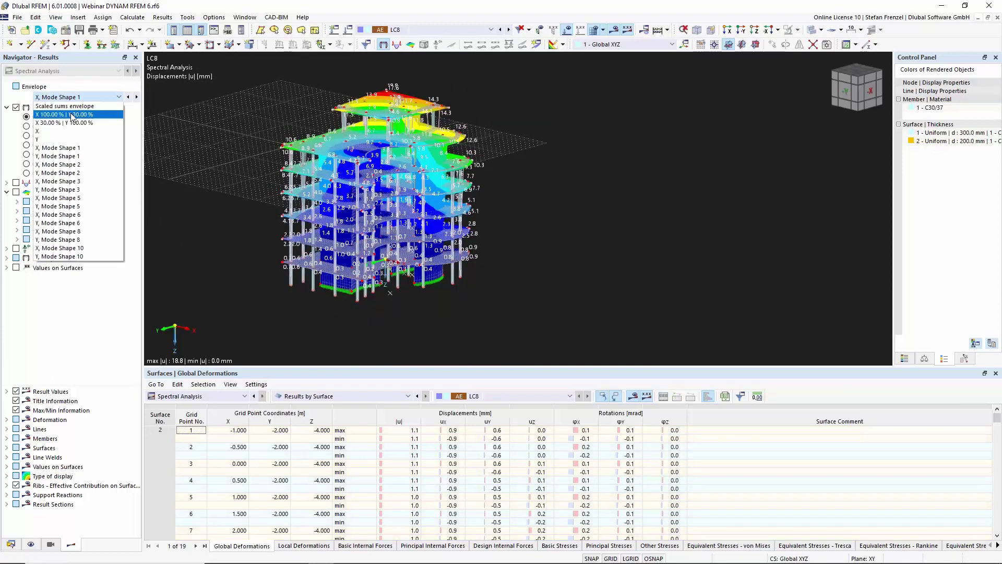
click(76, 110)
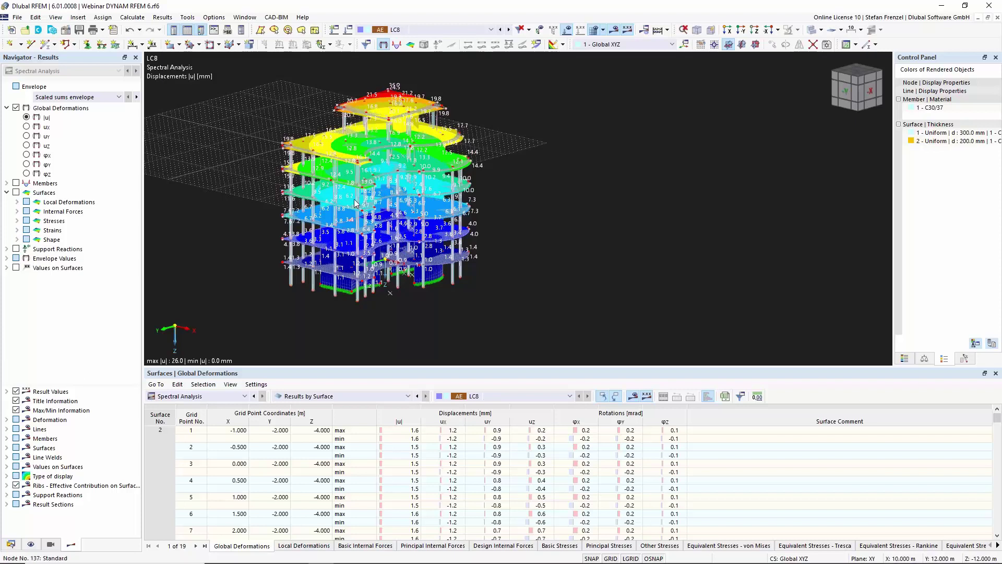
click(12, 545)
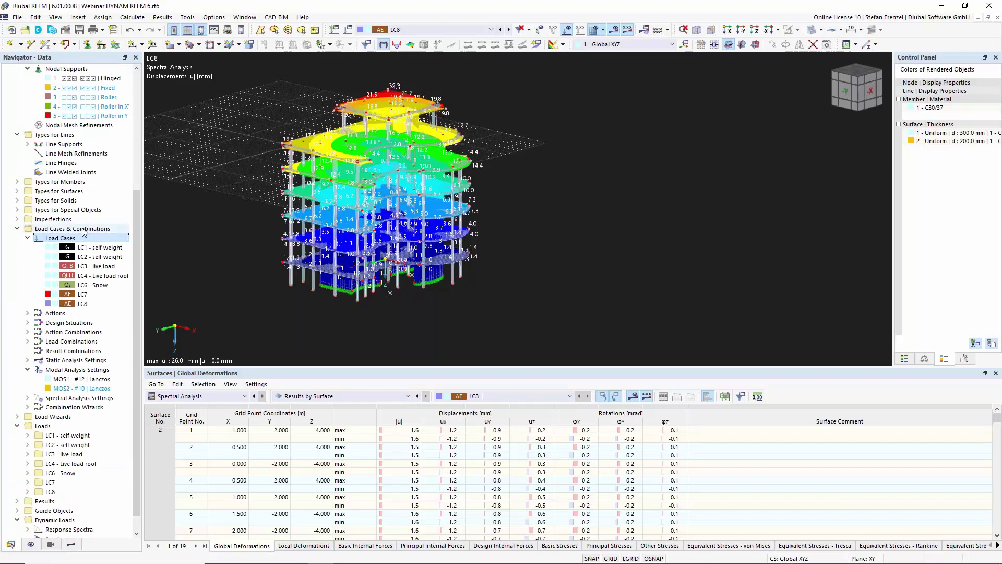
right_click(62, 240)
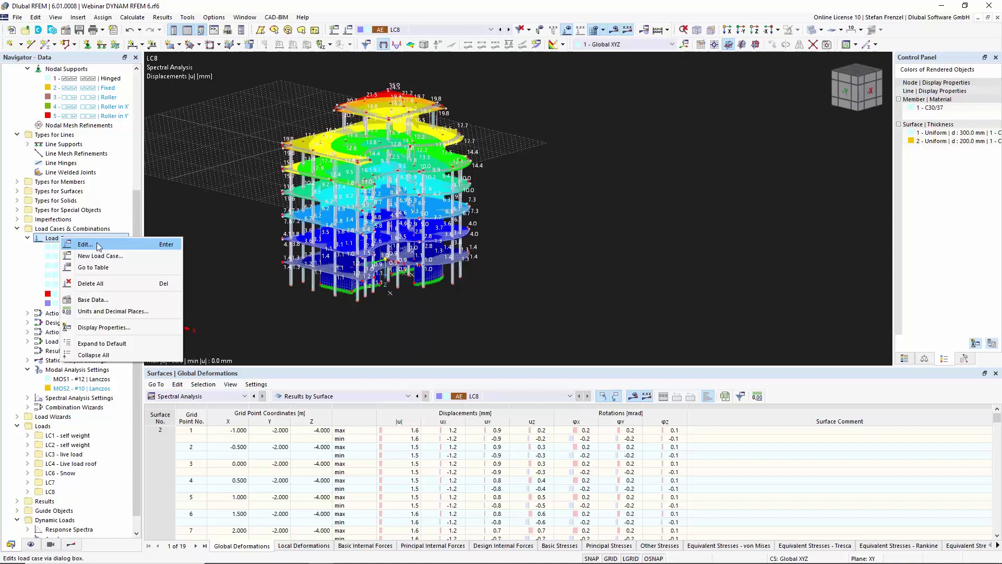
click(99, 246)
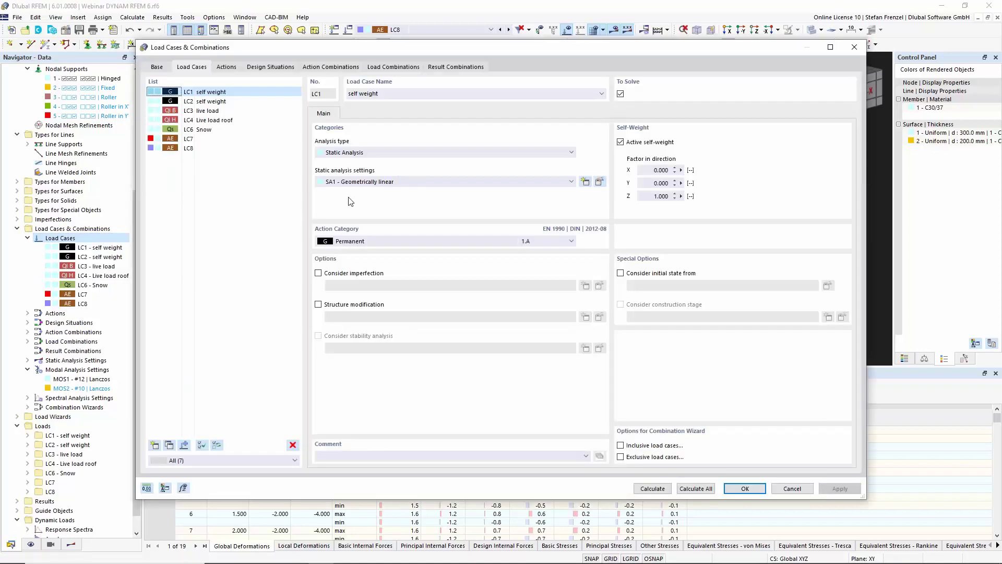
click(271, 68)
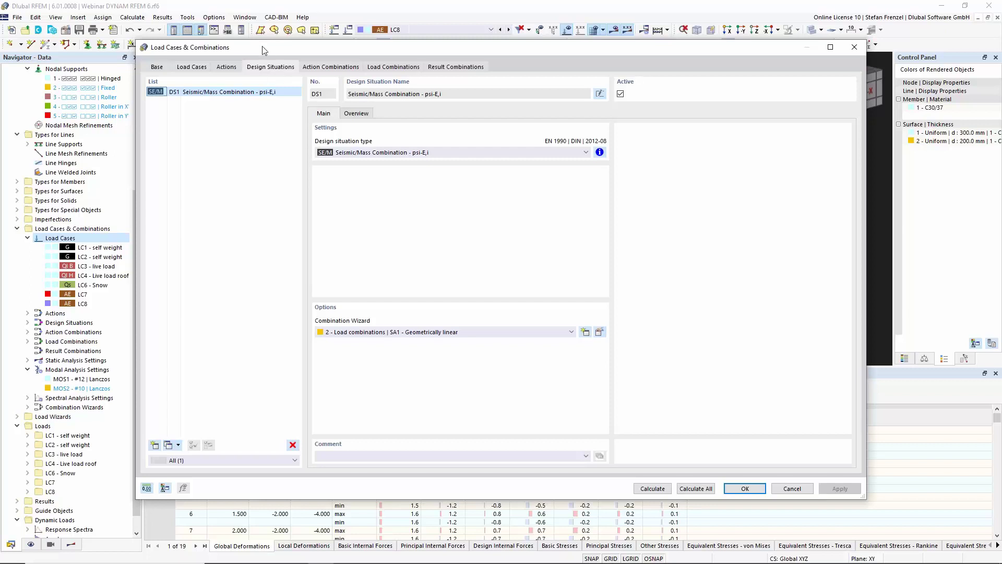
click(379, 152)
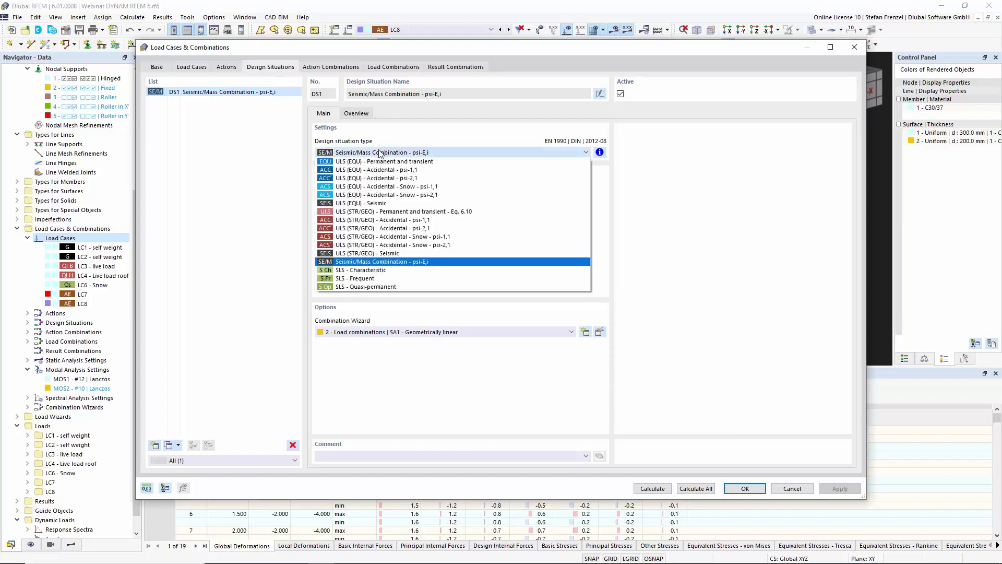
click(377, 204)
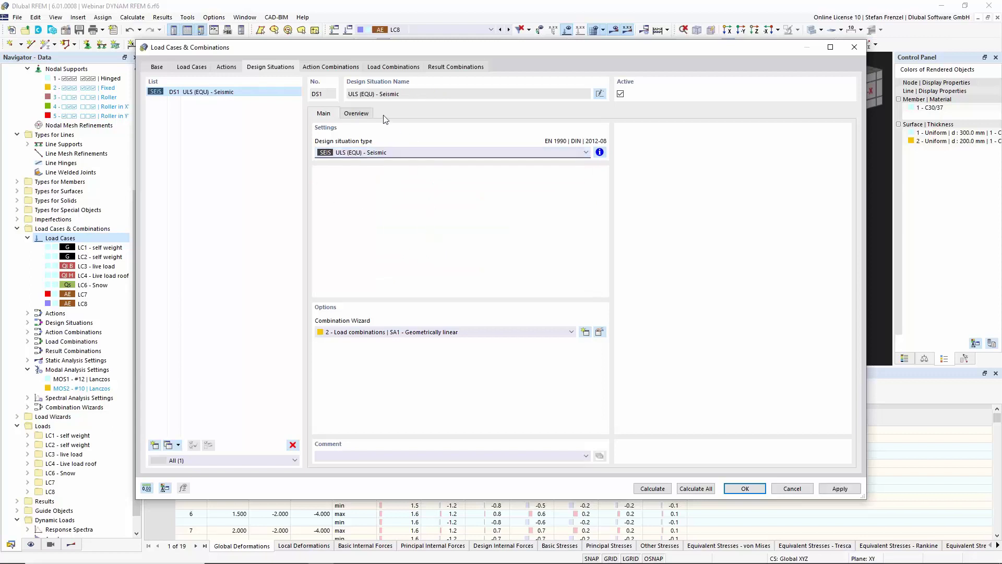
click(385, 333)
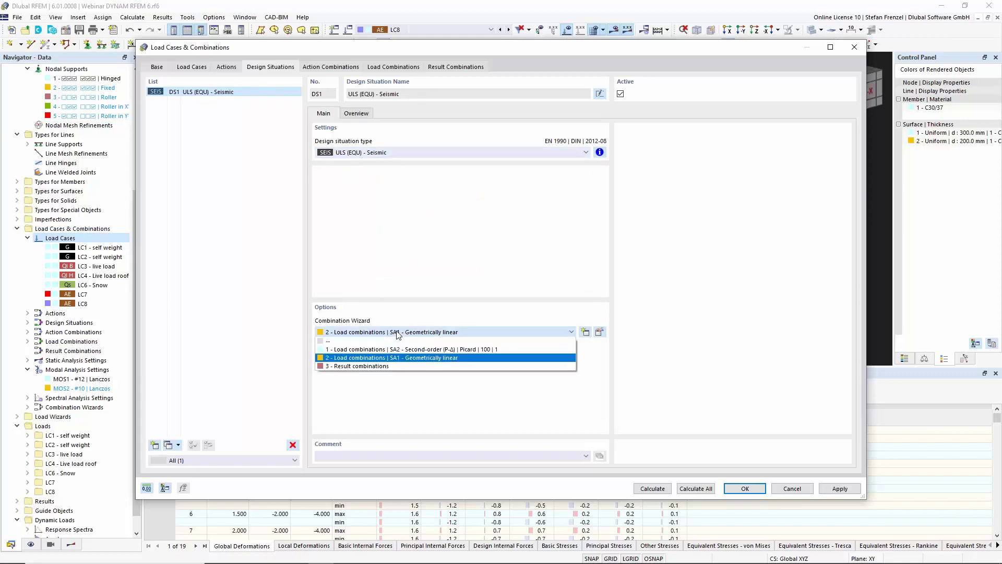
click(377, 370)
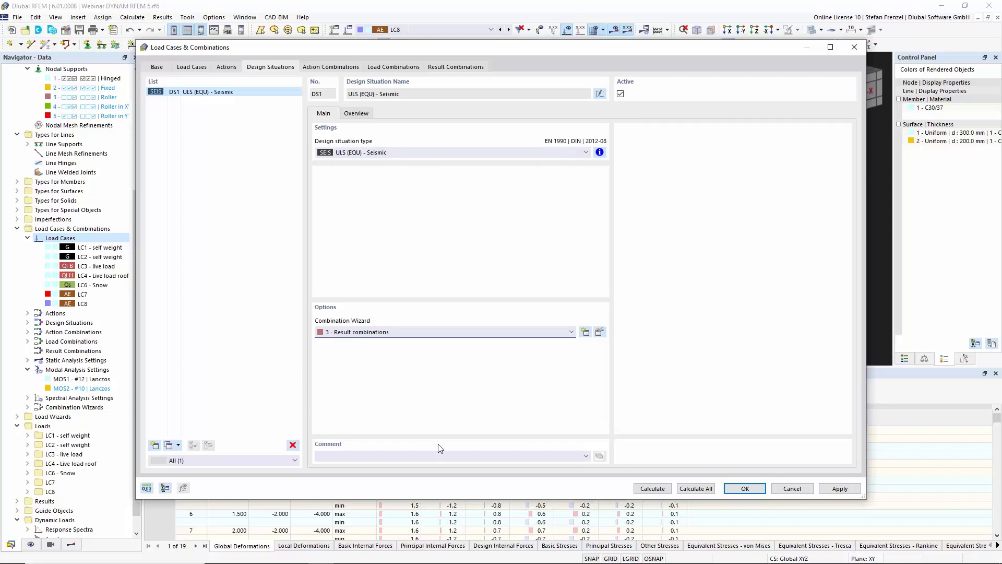
click(798, 488)
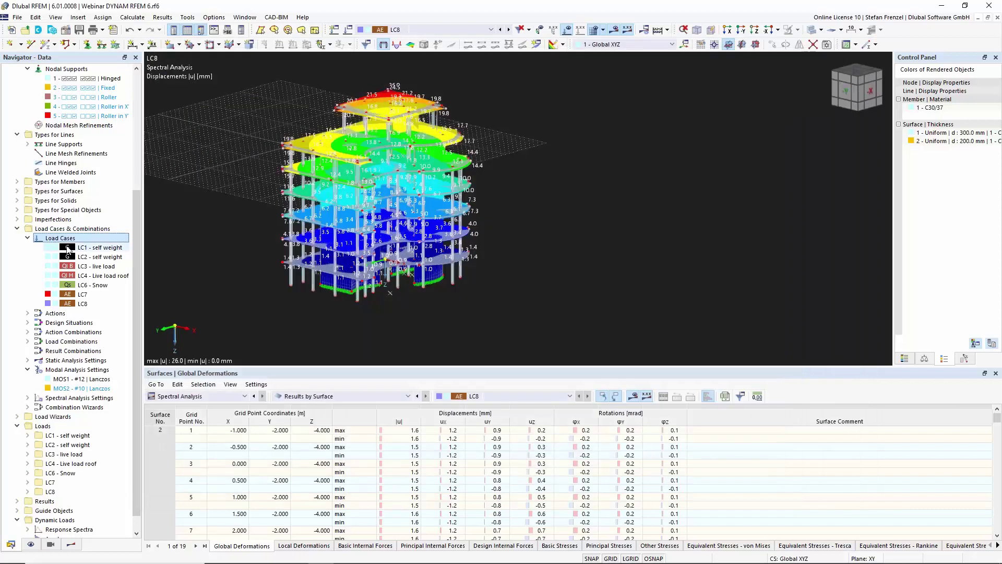
Add a new design situation of type ULS (EQU) - Seismic and assign it the combination wizard 3 - Result combinations
right_click(62, 239)
click(89, 244)
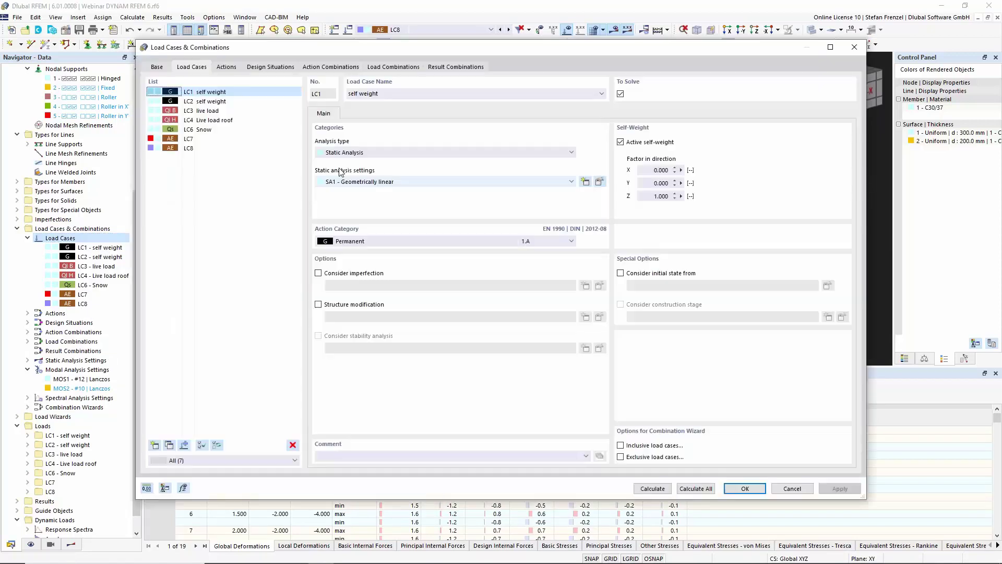
click(272, 67)
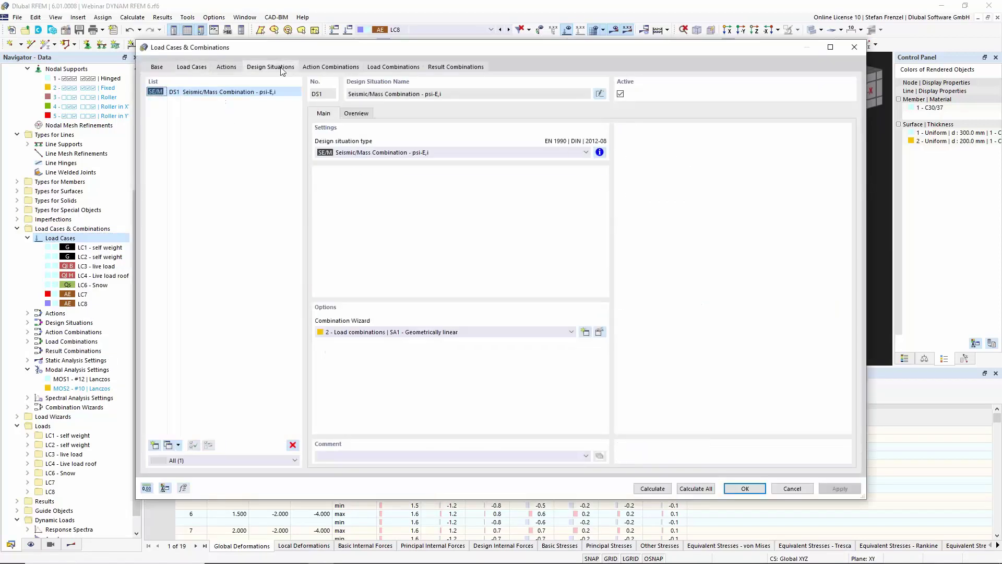
click(154, 445)
click(374, 152)
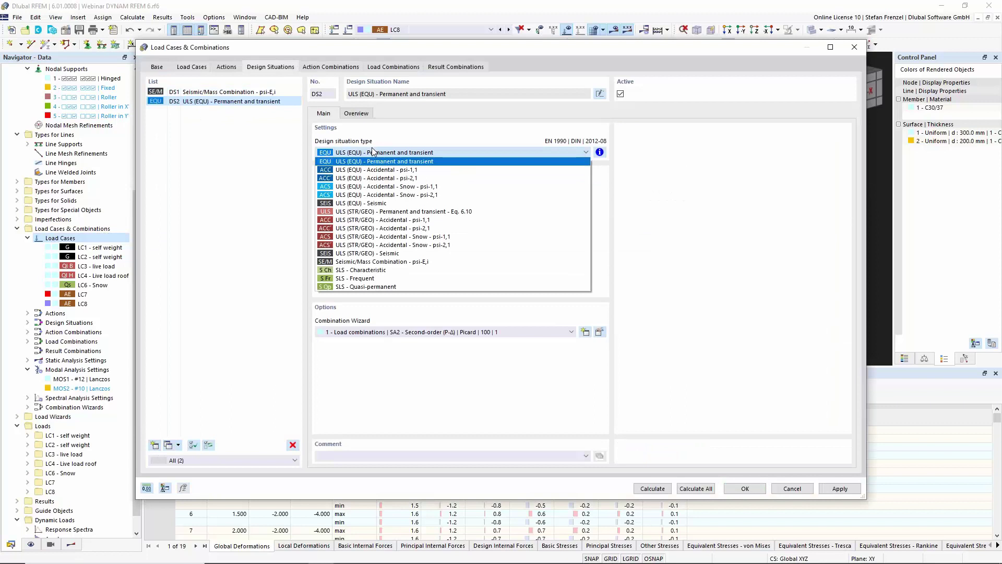
click(373, 204)
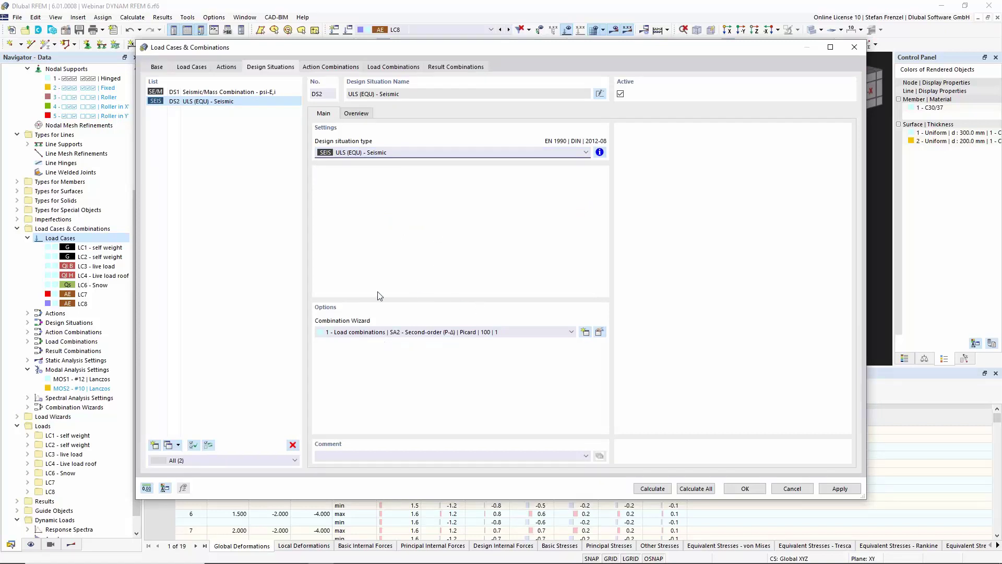
click(392, 337)
click(392, 367)
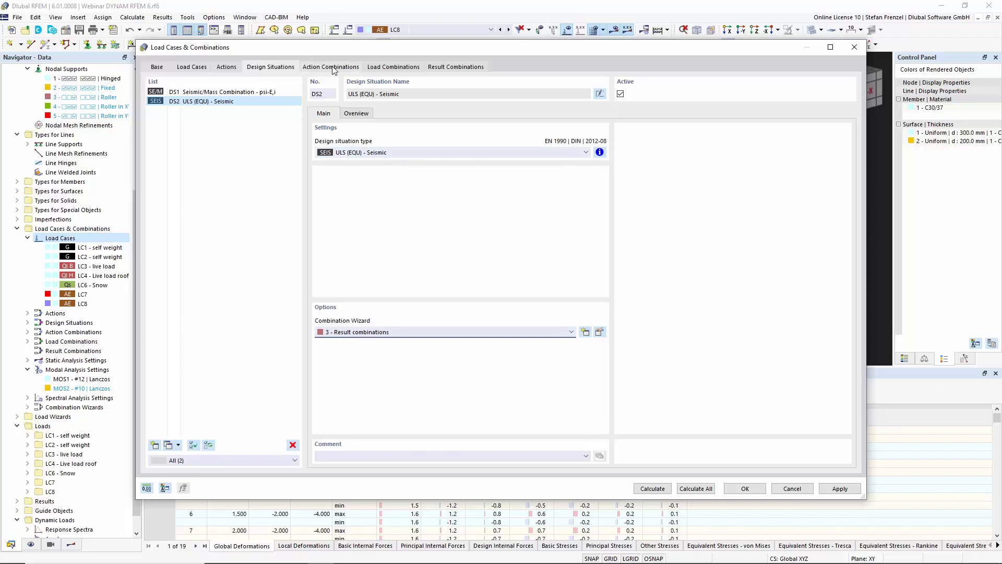
Generate the result combinations and examine the load case assignment of RC1, including the seismic load case LC8
click(377, 68)
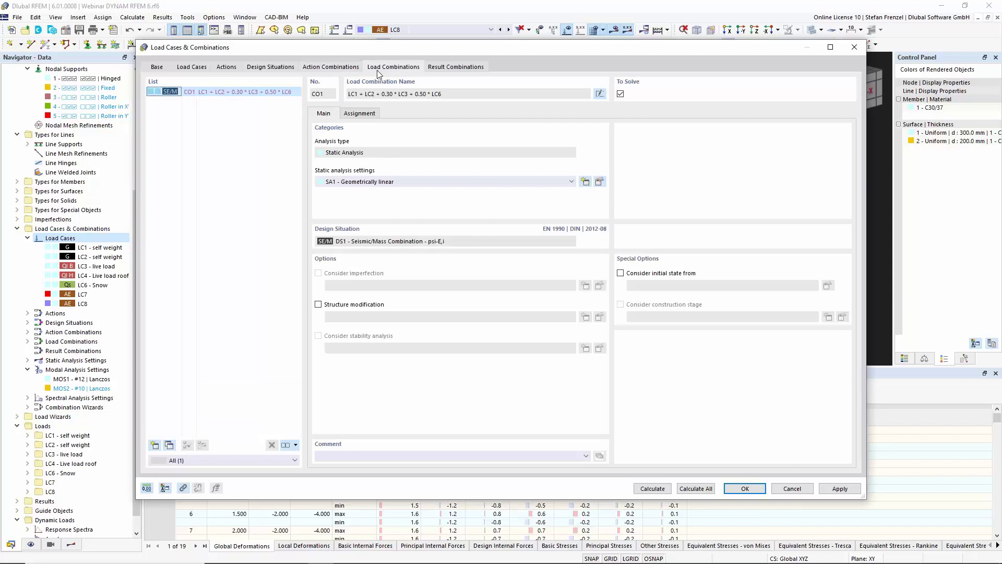
click(448, 69)
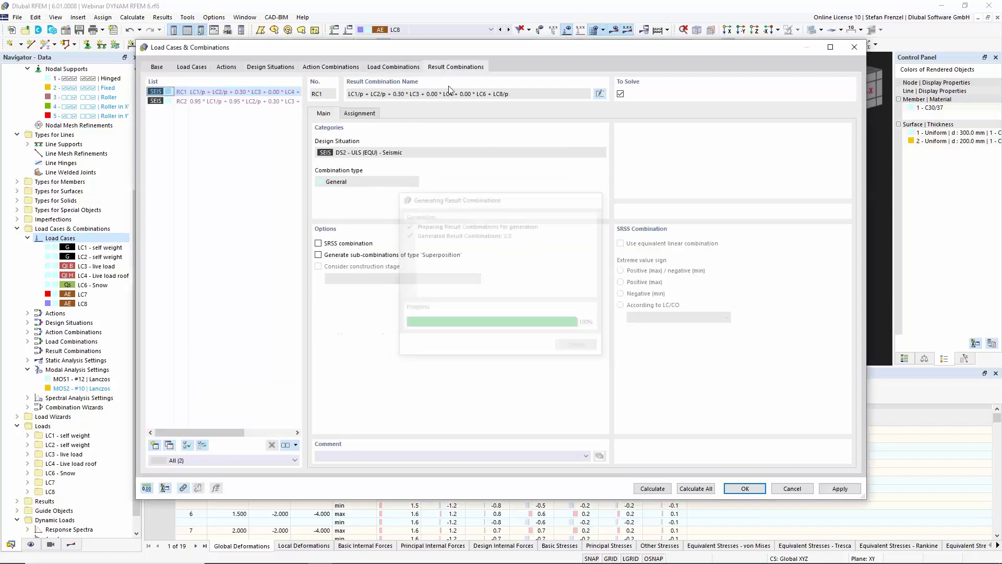
click(371, 114)
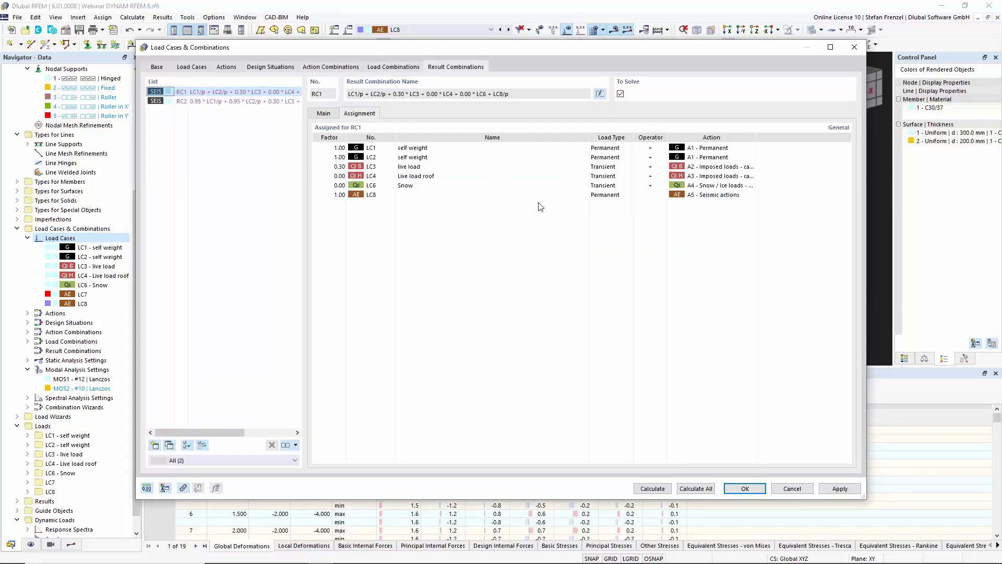
click(443, 196)
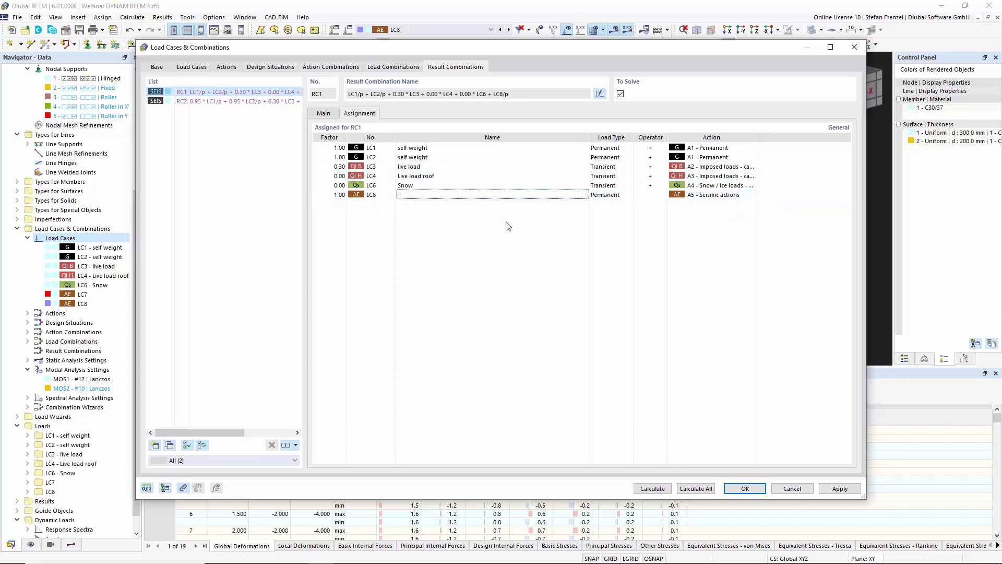
Enable sub-results for result combinations and set the LC8 sub-result in RC1 to Scaled sums envelope, accepting the deletion of outdated results
click(163, 70)
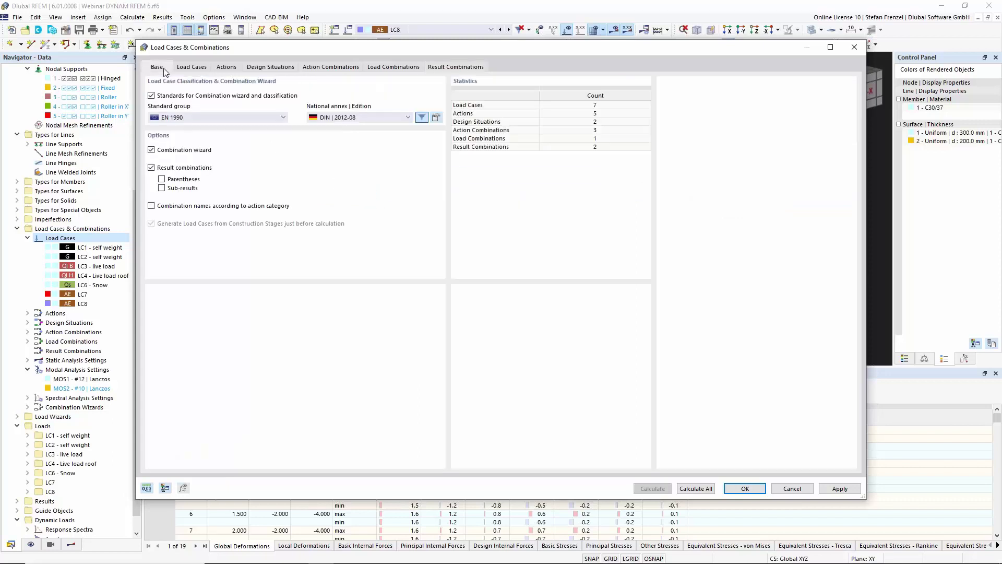
click(162, 188)
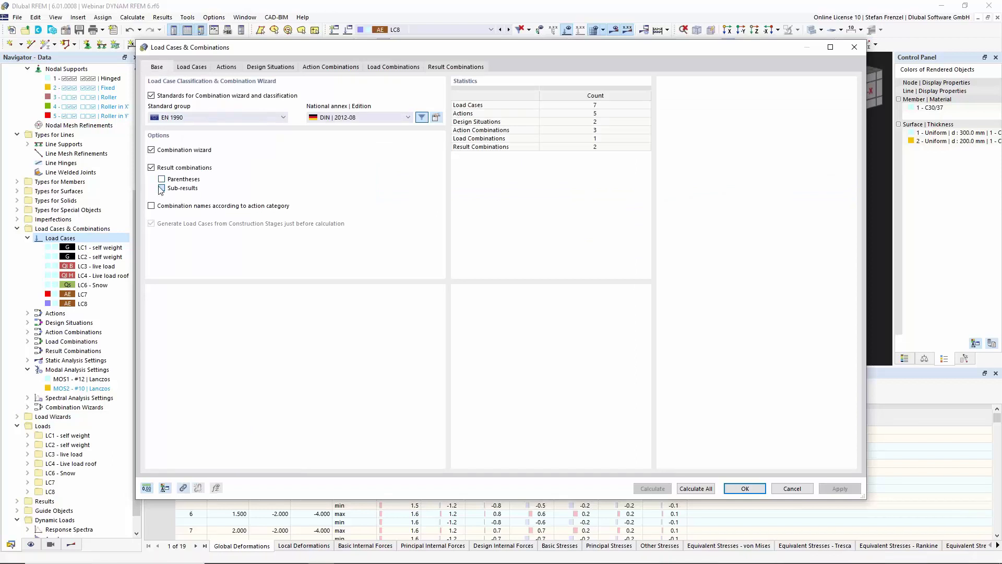
click(456, 67)
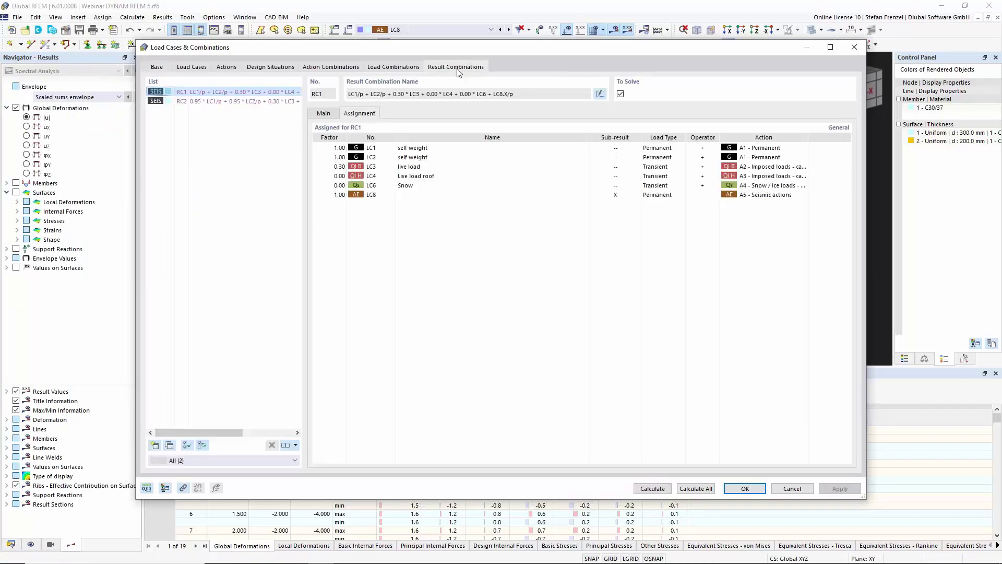
click(624, 195)
click(636, 195)
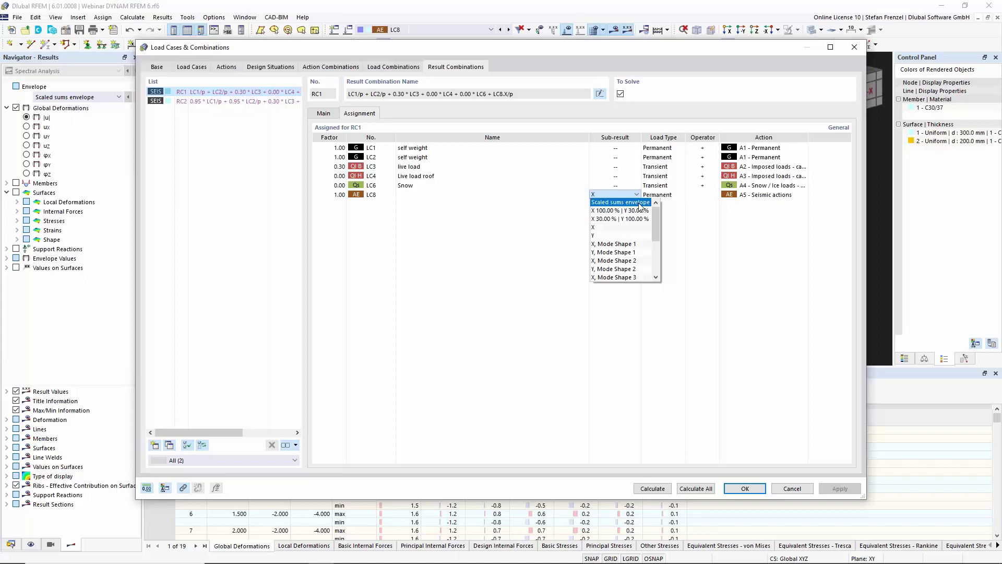
click(634, 202)
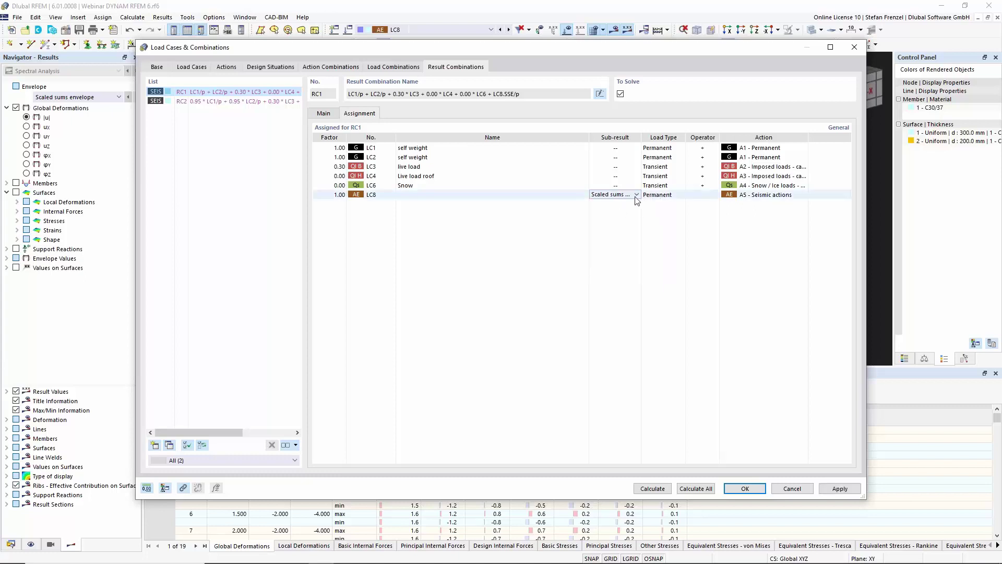
click(636, 195)
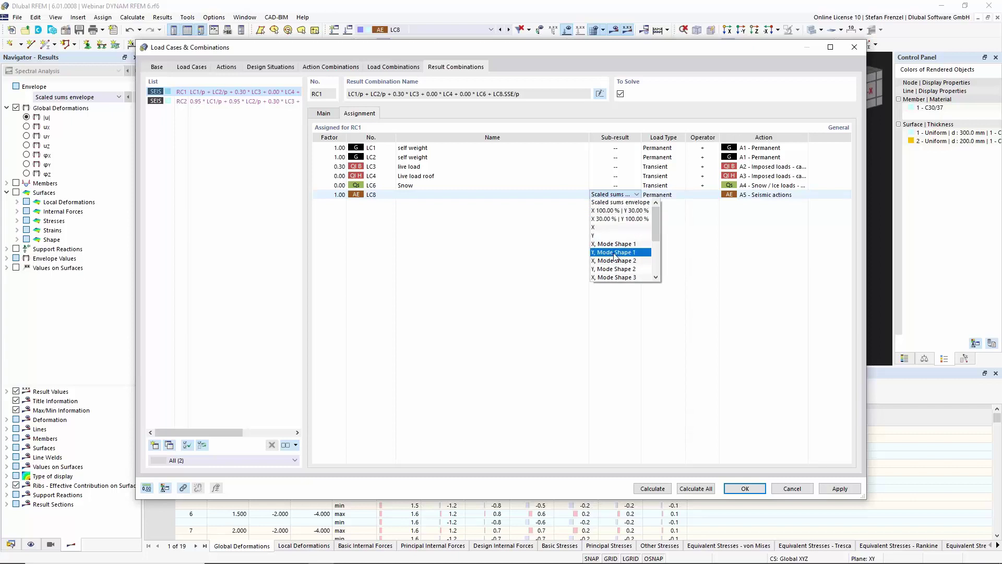
click(493, 242)
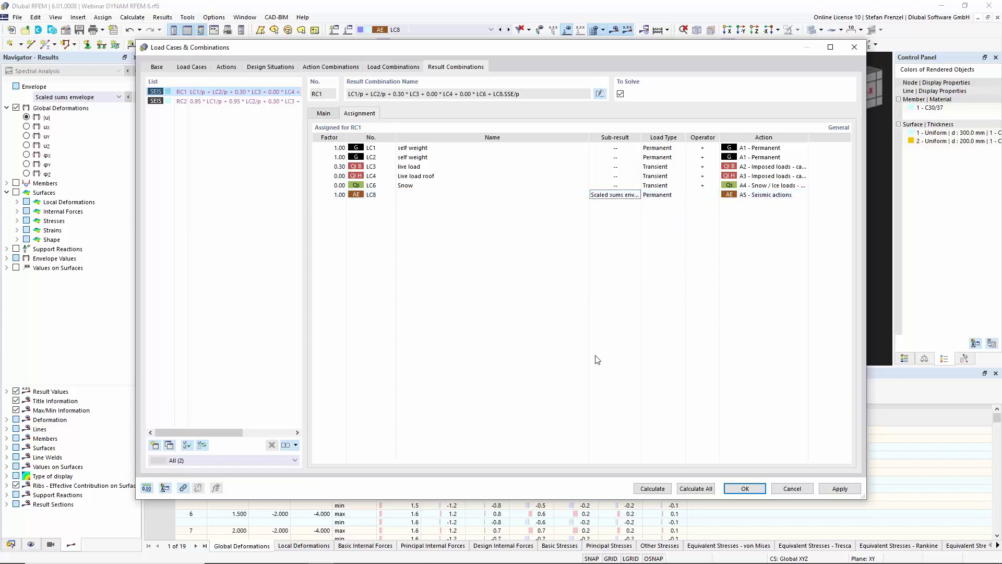
click(744, 487)
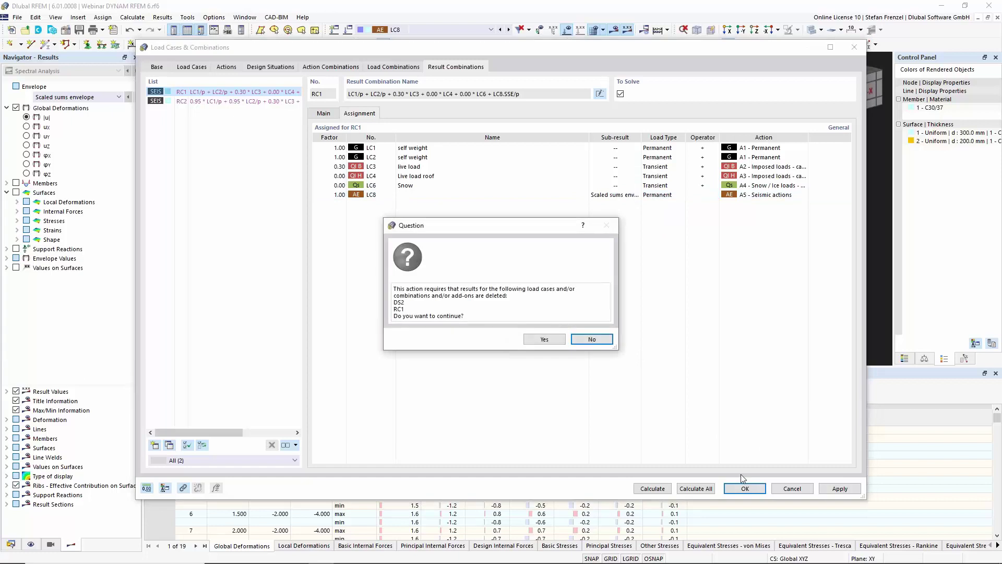
click(542, 339)
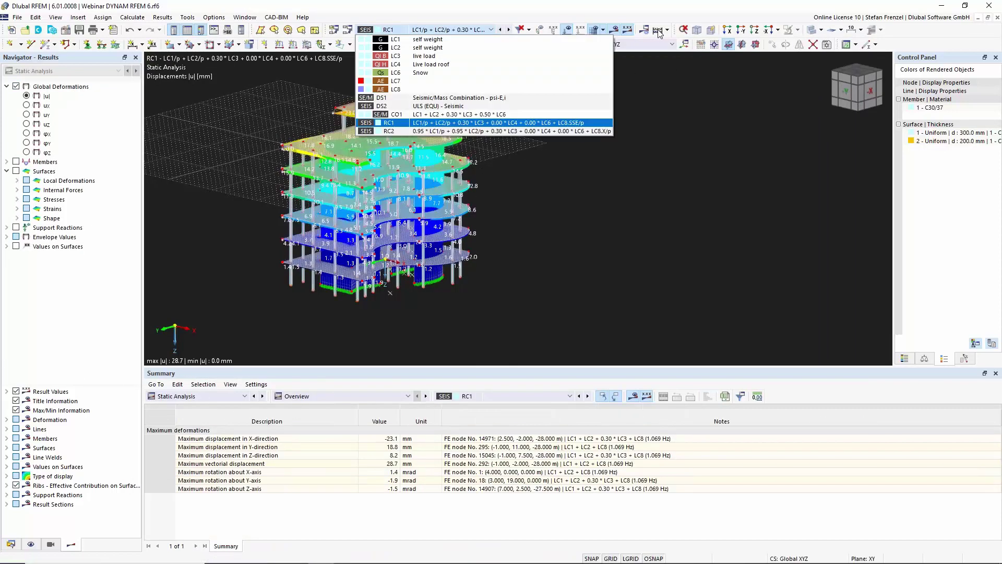
View the RC1 global deformations on the whole building from another side
click(658, 29)
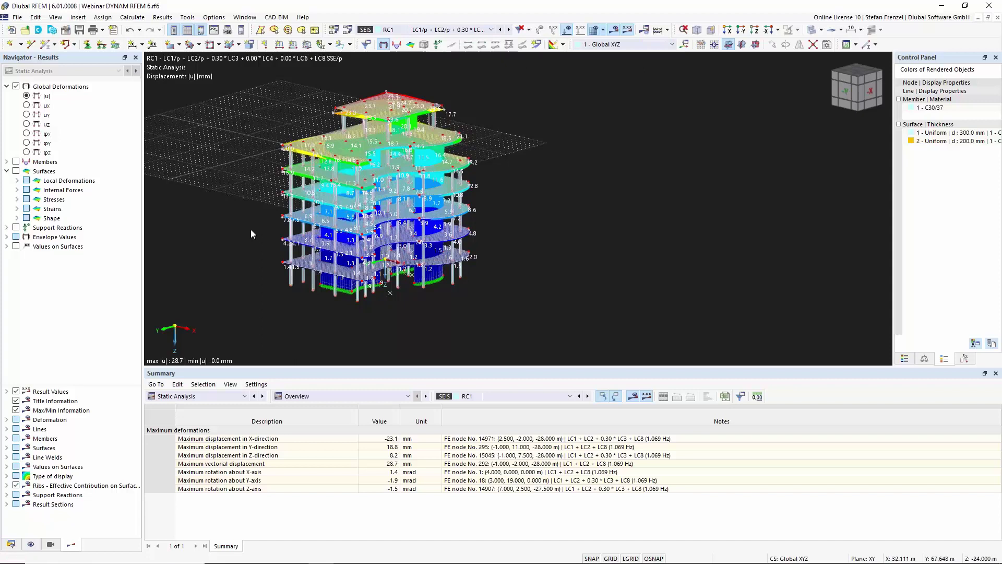
ctrl+middle_drag(349, 236, 281, 192)
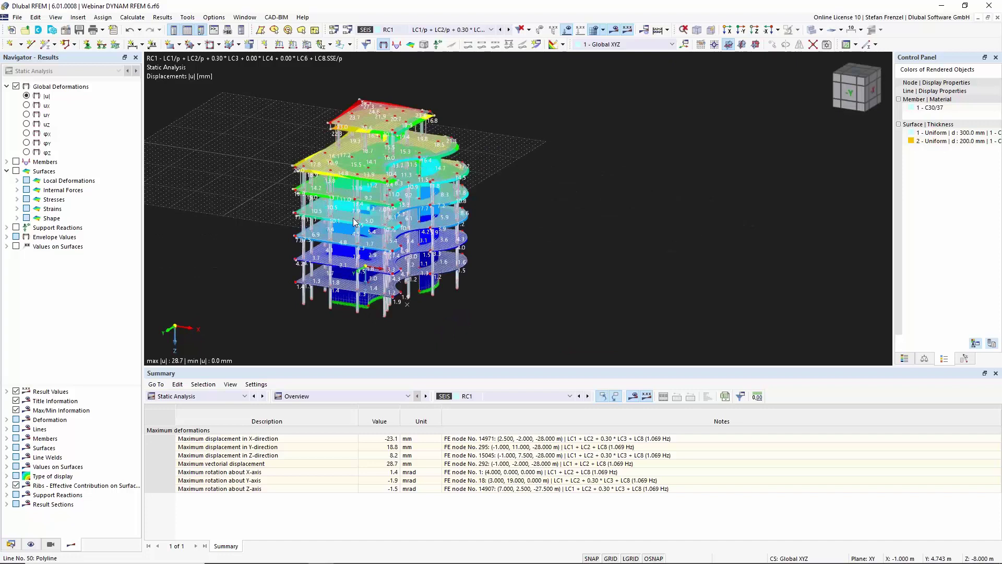
Activate the Concrete Design add-on in the model's base data
click(11, 544)
scroll(62, 246, up, 6)
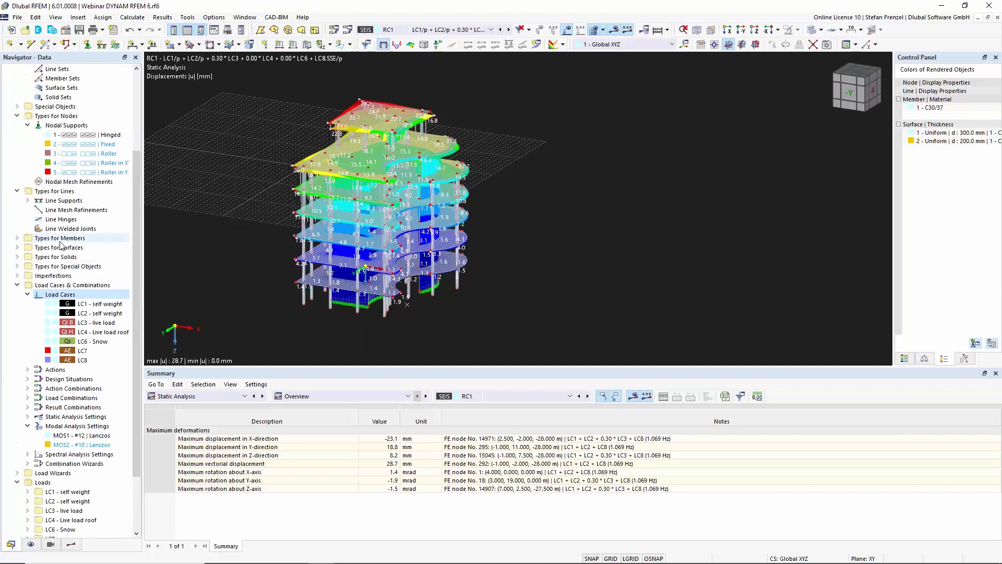
click(63, 79)
right_click(66, 87)
click(99, 89)
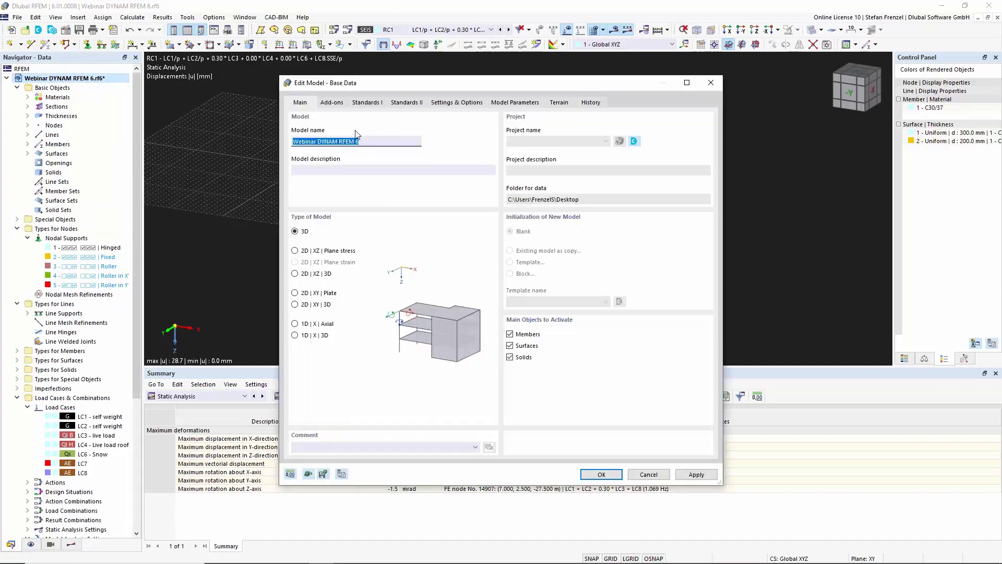
click(366, 103)
click(332, 102)
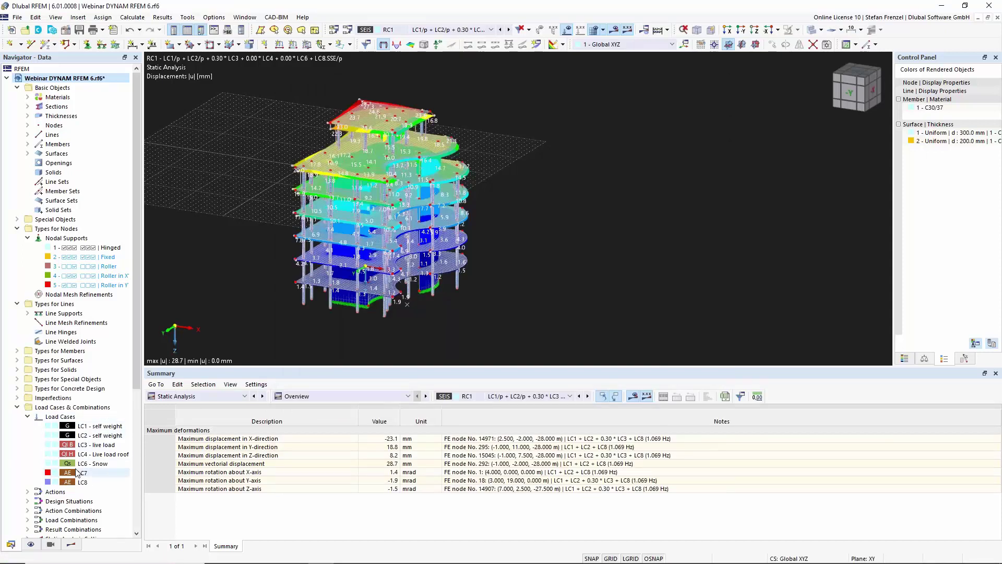
Examine design situation DS2 together with the action combinations, load combinations, load cases and base settings, leaving them as they are
scroll(52, 418, down, 4)
click(28, 389)
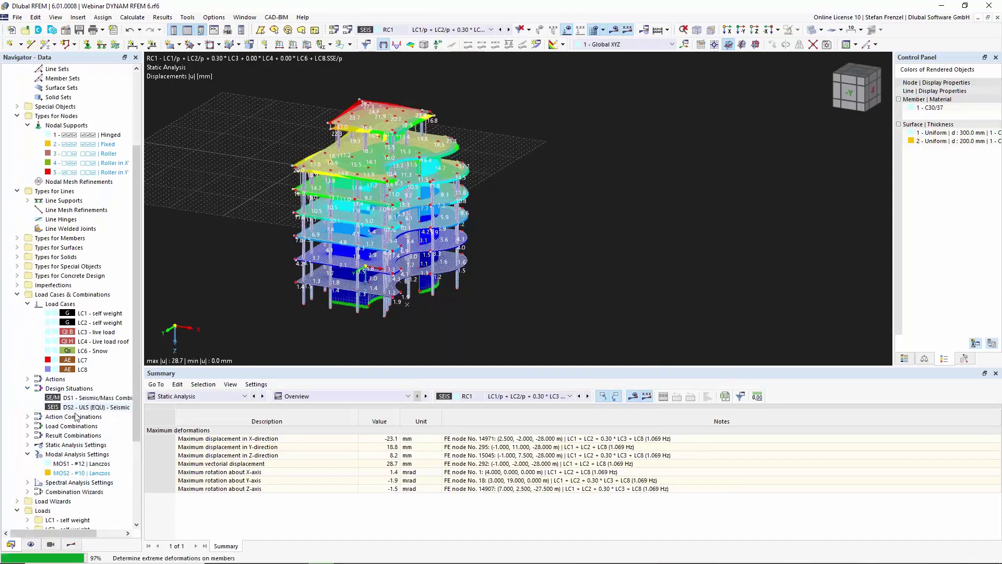
double_click(102, 407)
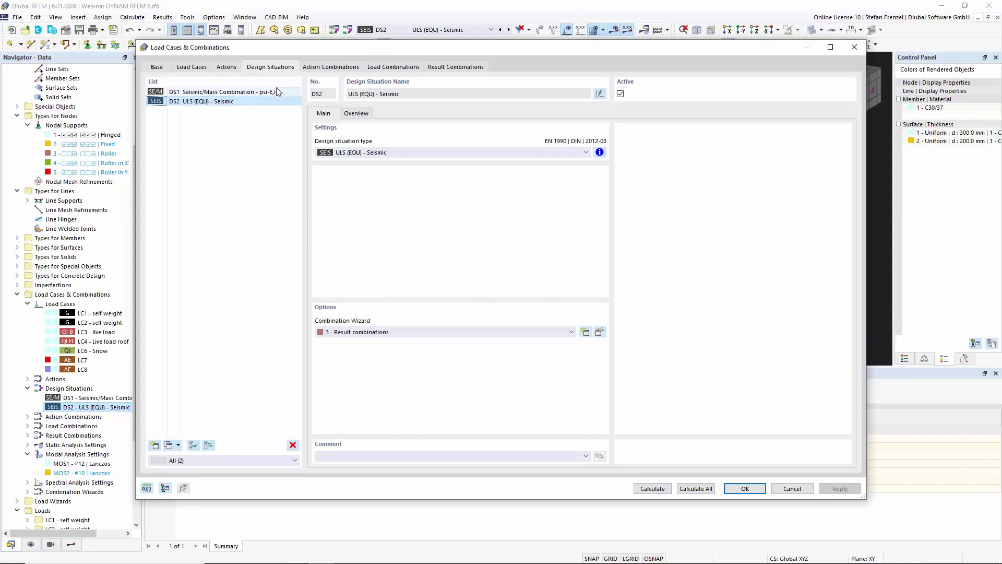
click(329, 67)
click(247, 68)
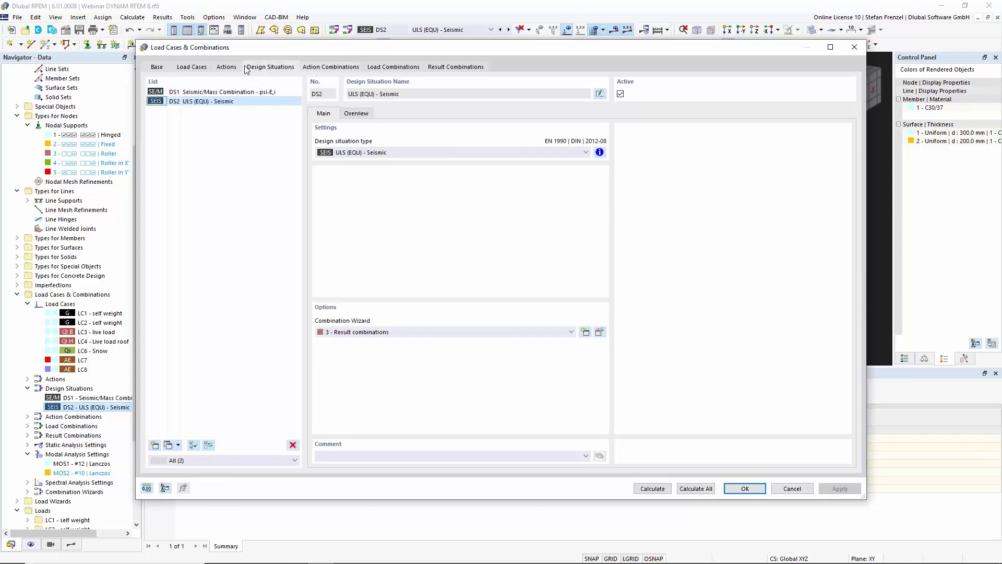
click(351, 68)
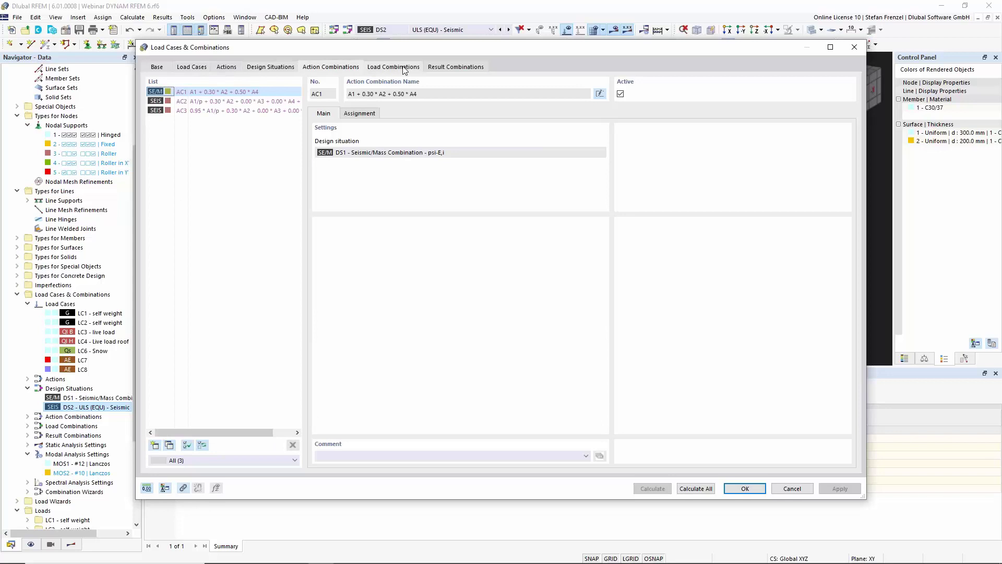
click(405, 69)
click(189, 69)
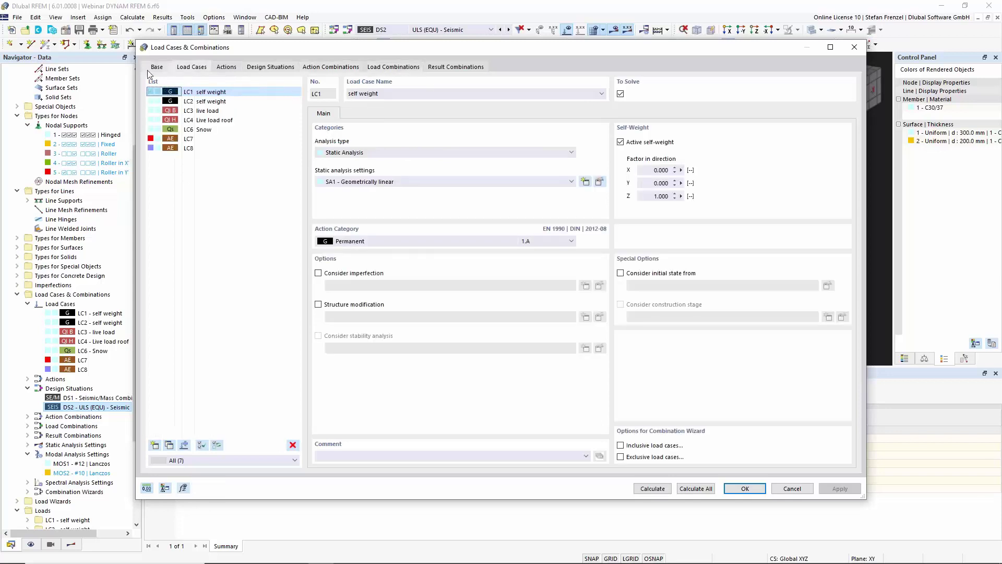
click(149, 70)
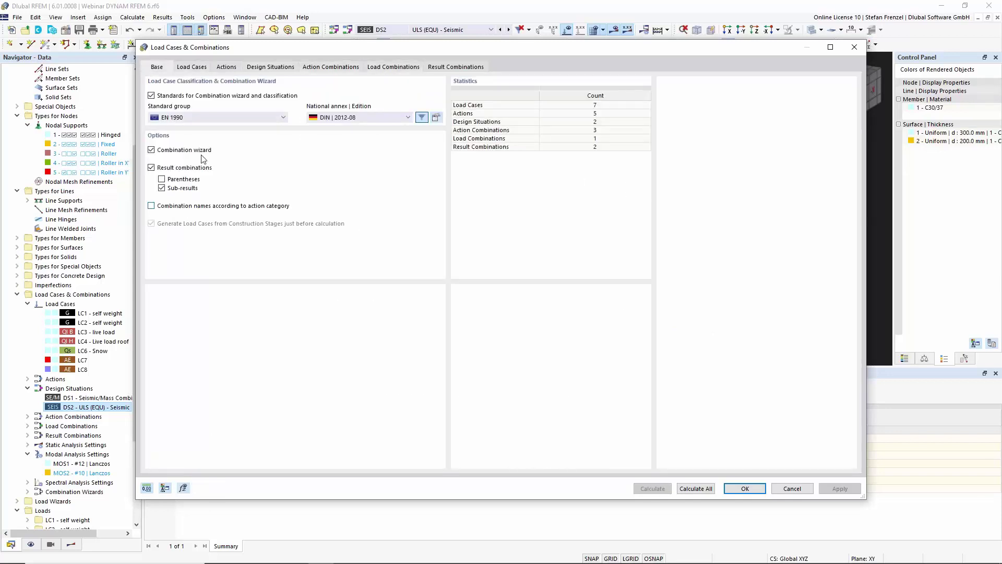
click(286, 69)
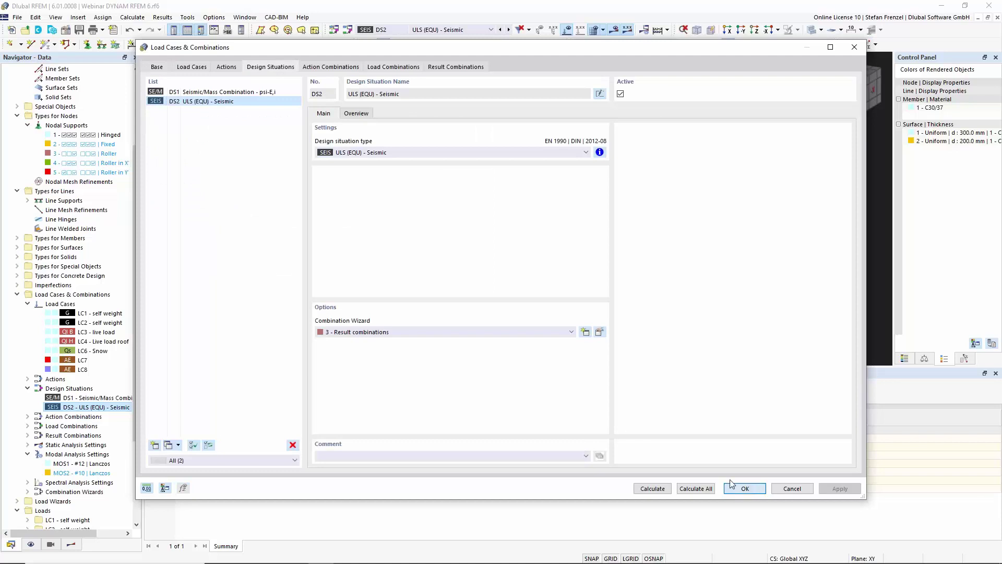
key(Escape)
Activate the Concrete Design add-on in the model's base data and accept the change
scroll(97, 224, up, 4)
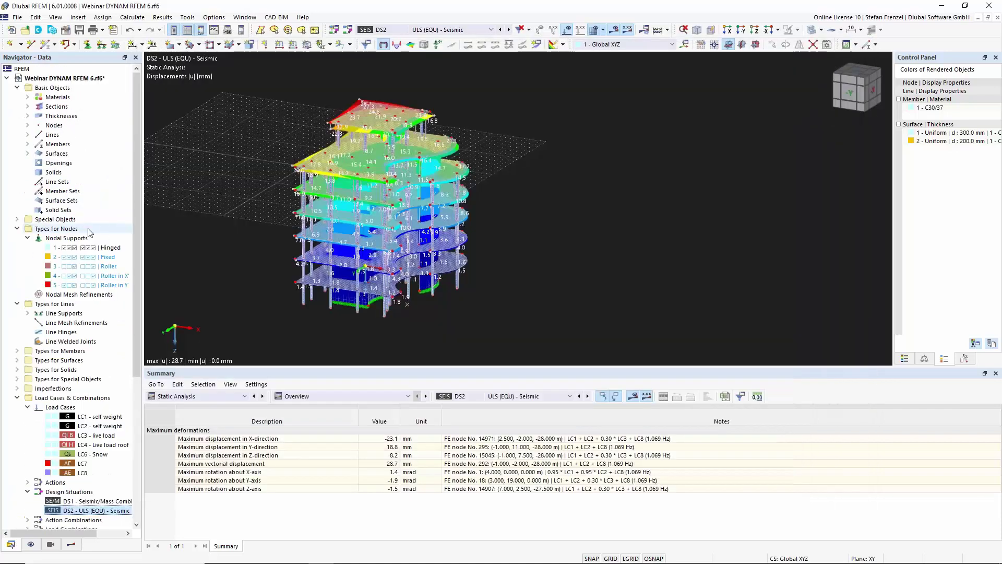
right_click(67, 78)
click(93, 84)
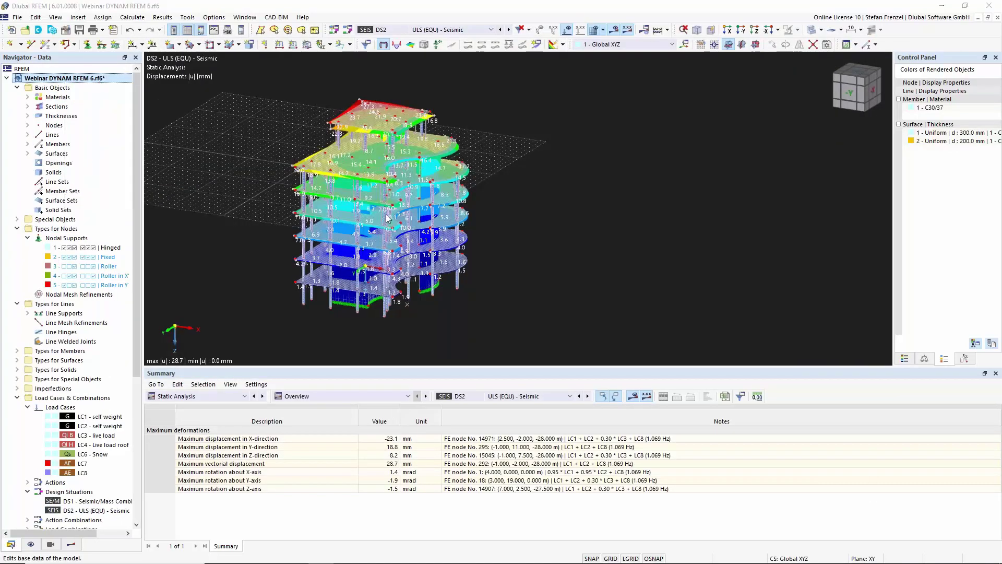
click(332, 102)
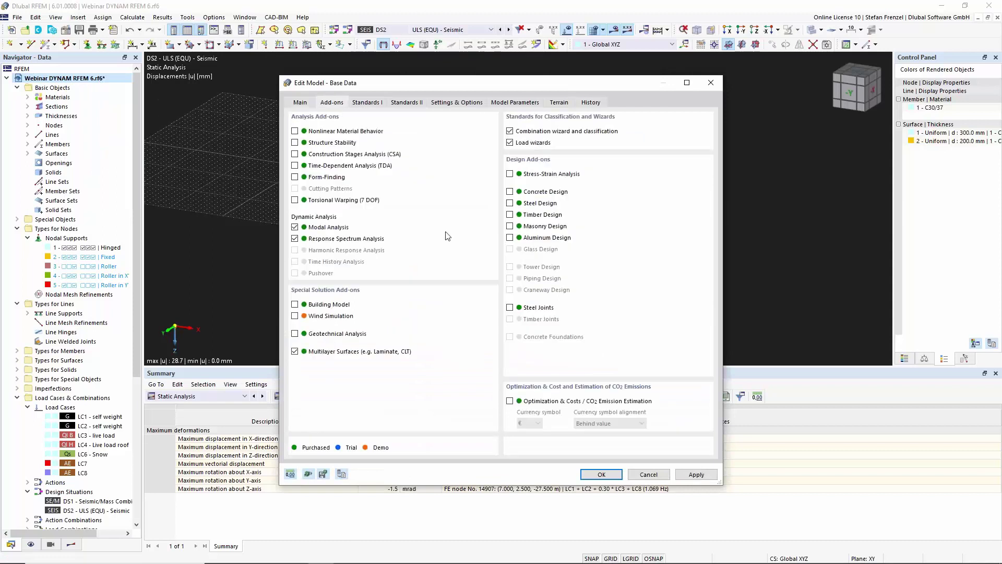
click(510, 192)
key(Return)
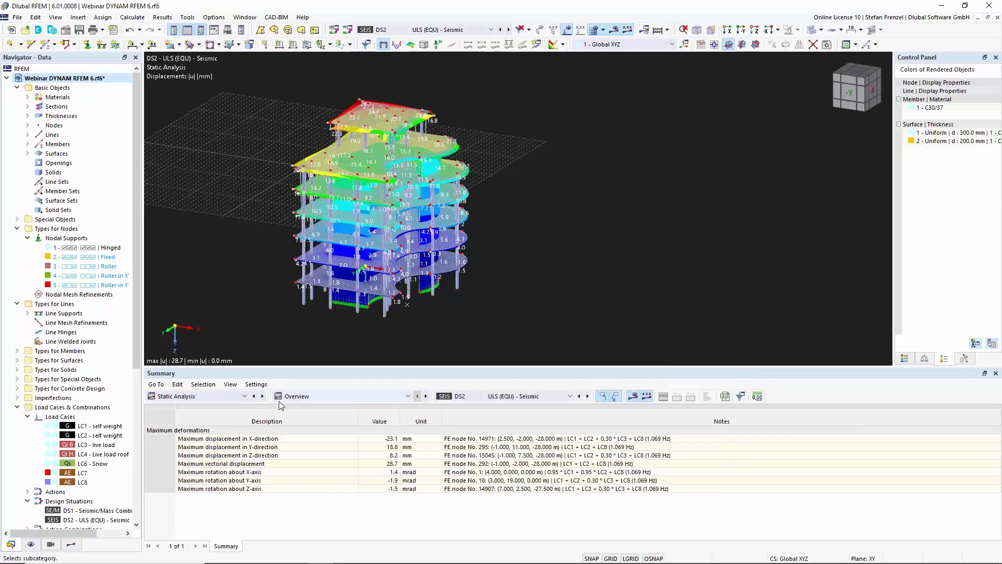
Check design situation DS2 for its Concrete Design activation and review the available design situation types without changing them
scroll(49, 449, down, 6)
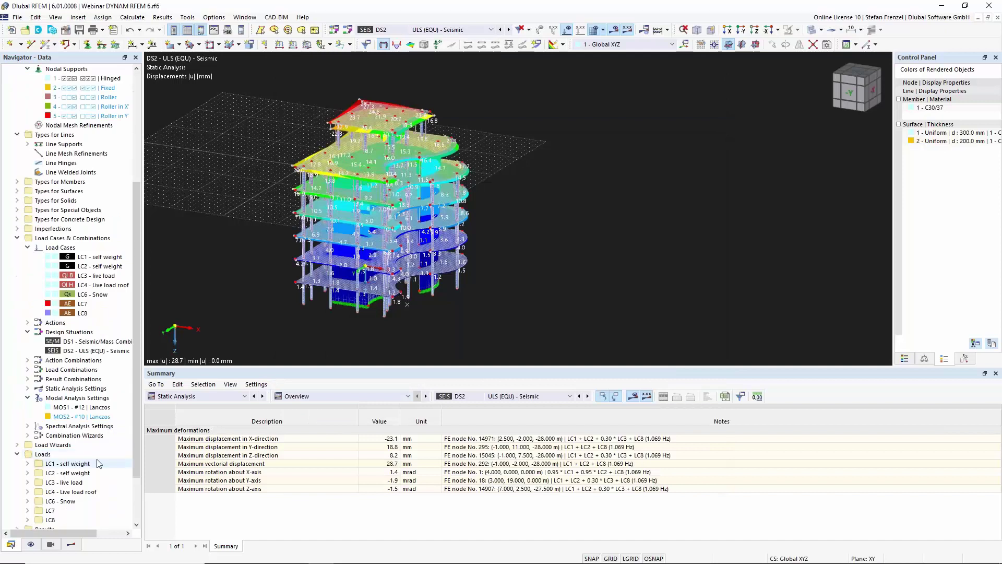
right_click(82, 352)
click(102, 356)
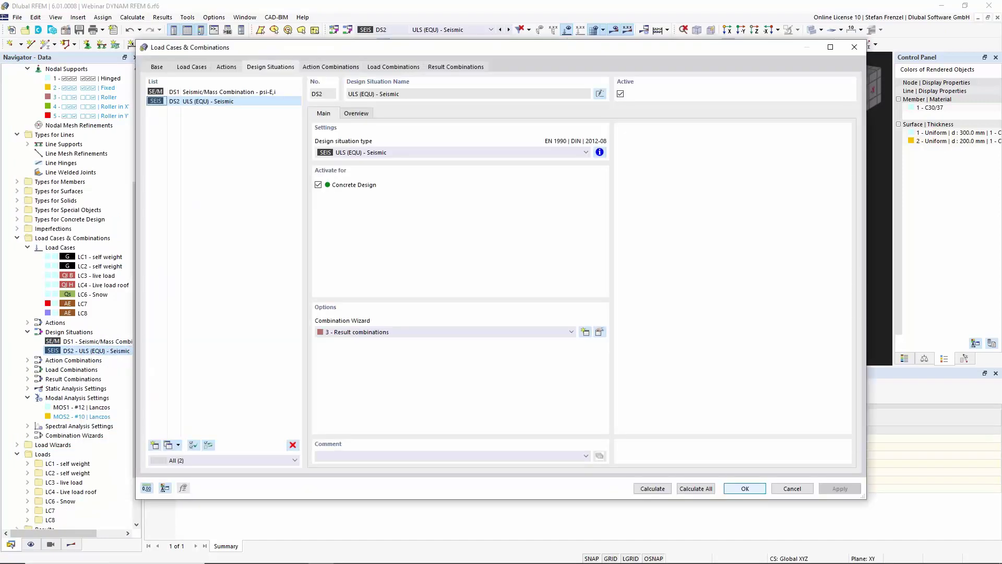
click(353, 152)
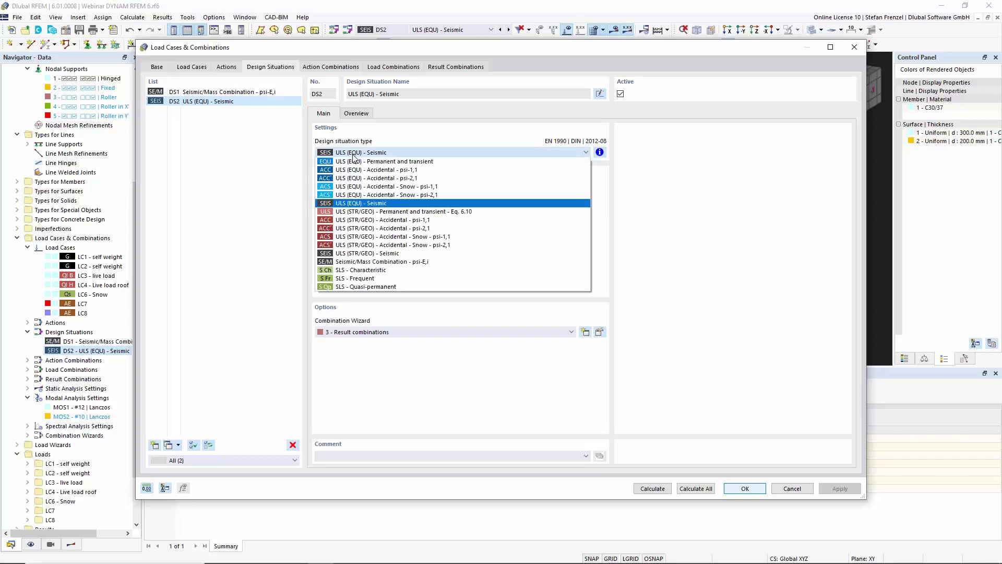
click(355, 155)
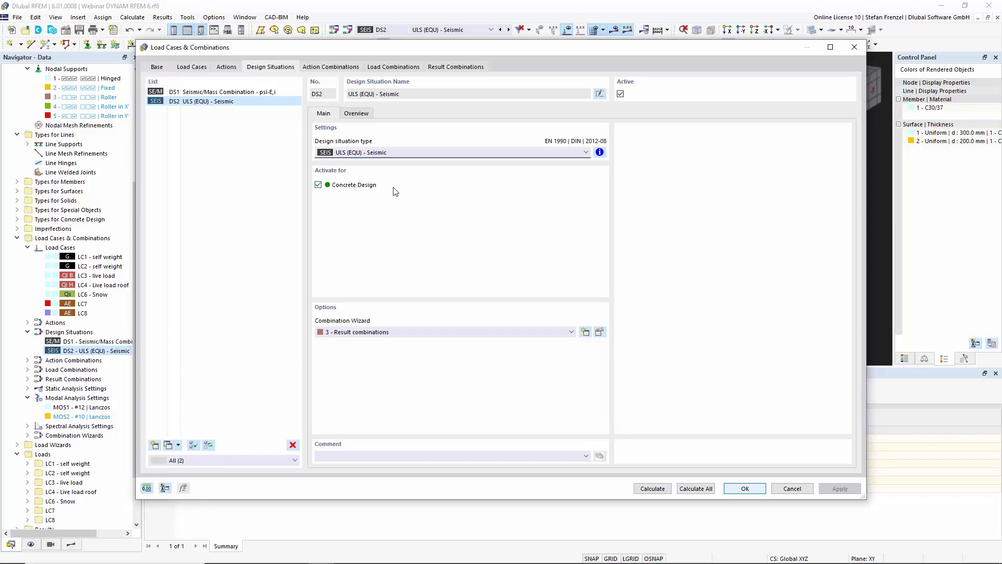
click(792, 489)
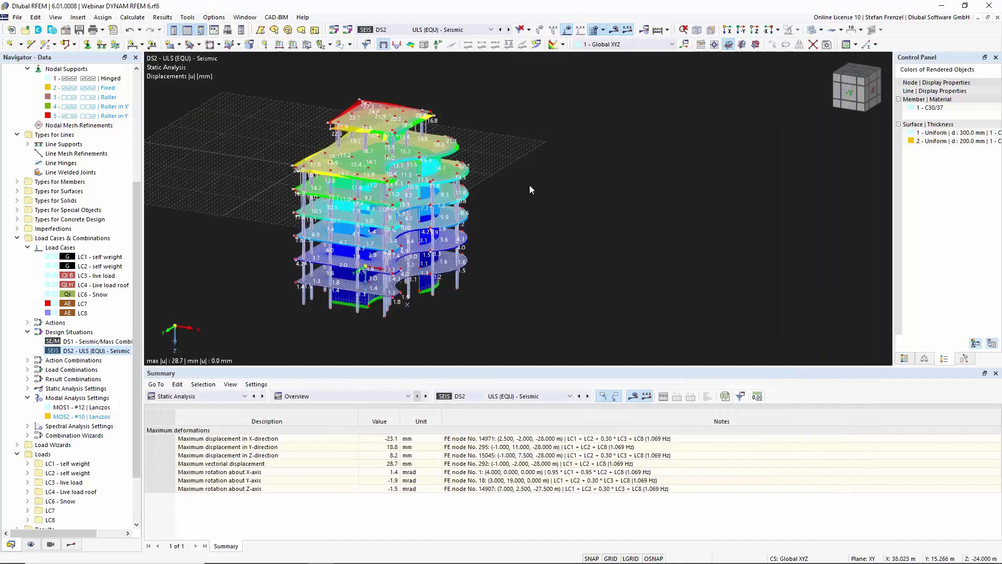
scroll(530, 185, down, 3)
scroll(437, 246, up, 4)
scroll(456, 249, down, 3)
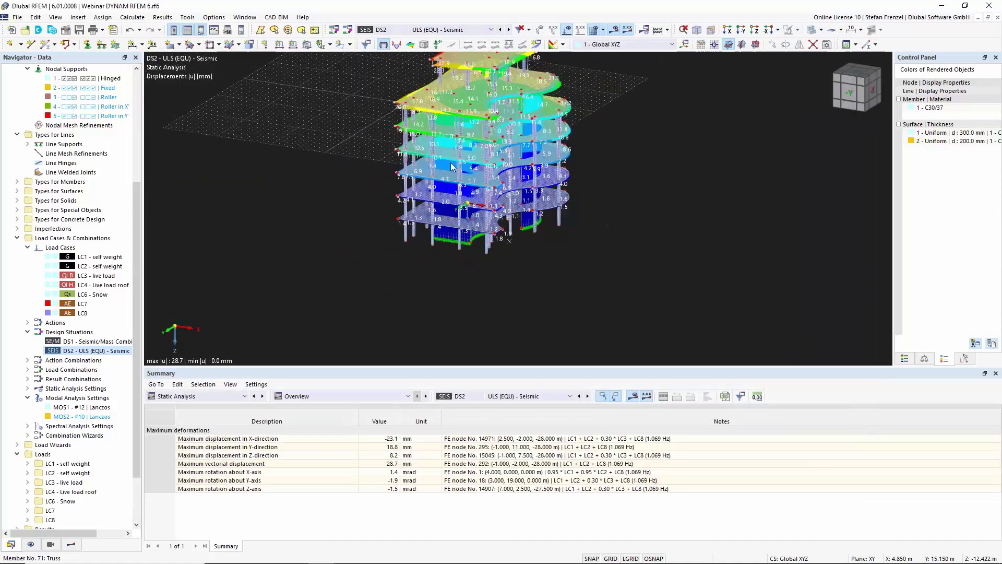
scroll(460, 118, up, 4)
scroll(459, 114, down, 1)
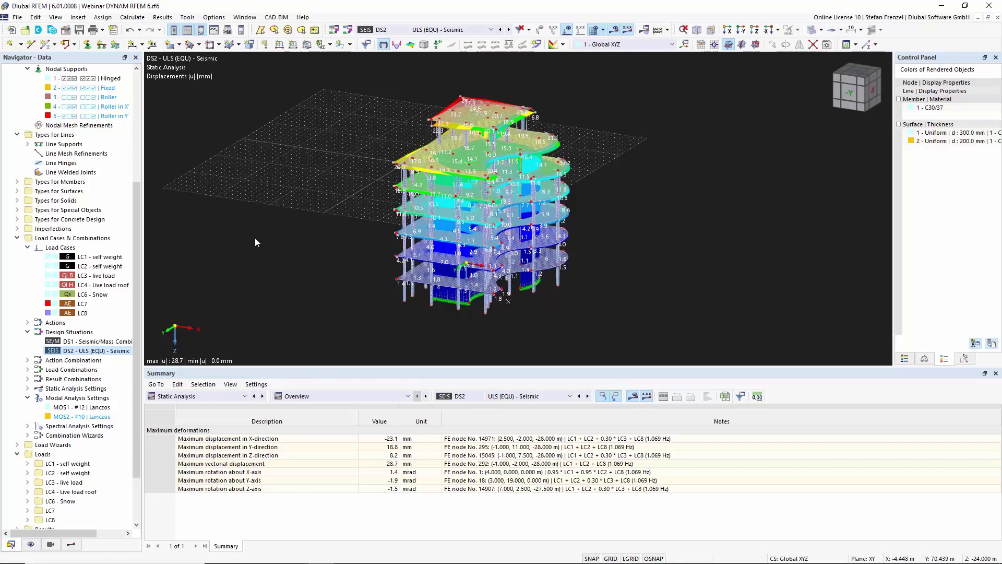
Activate the Building Model add-on in the model's base data
drag(137, 248, 146, 102)
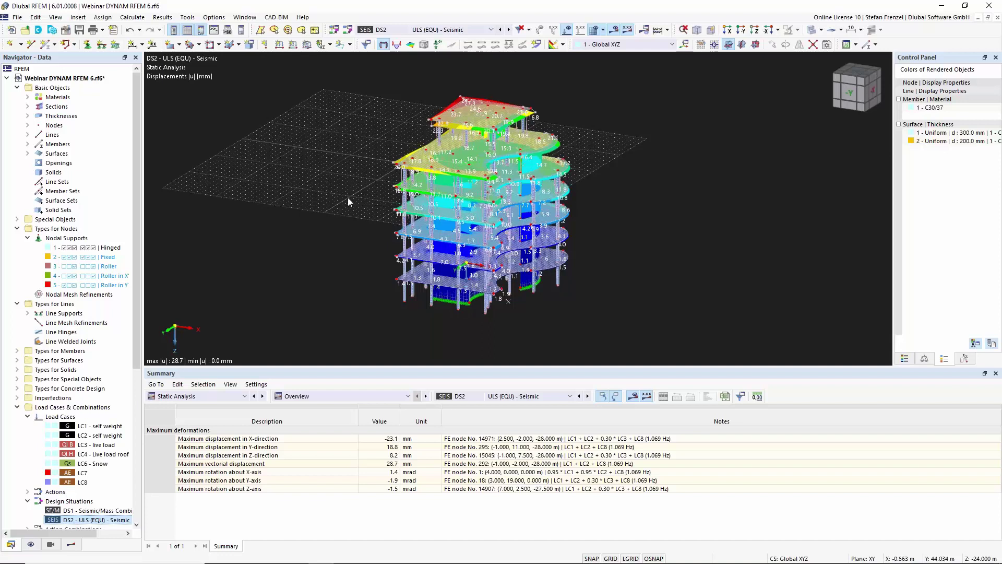
right_click(87, 78)
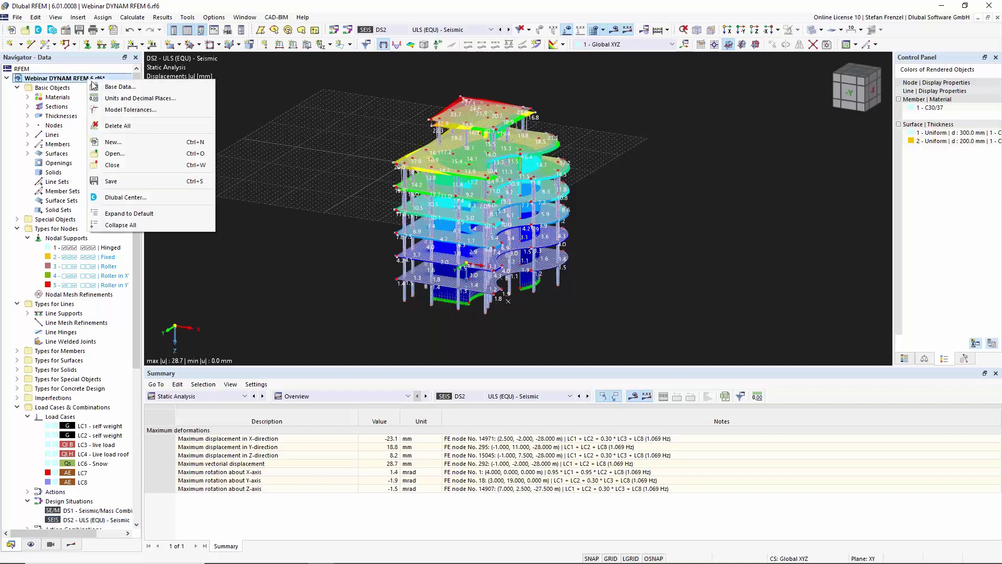
click(113, 90)
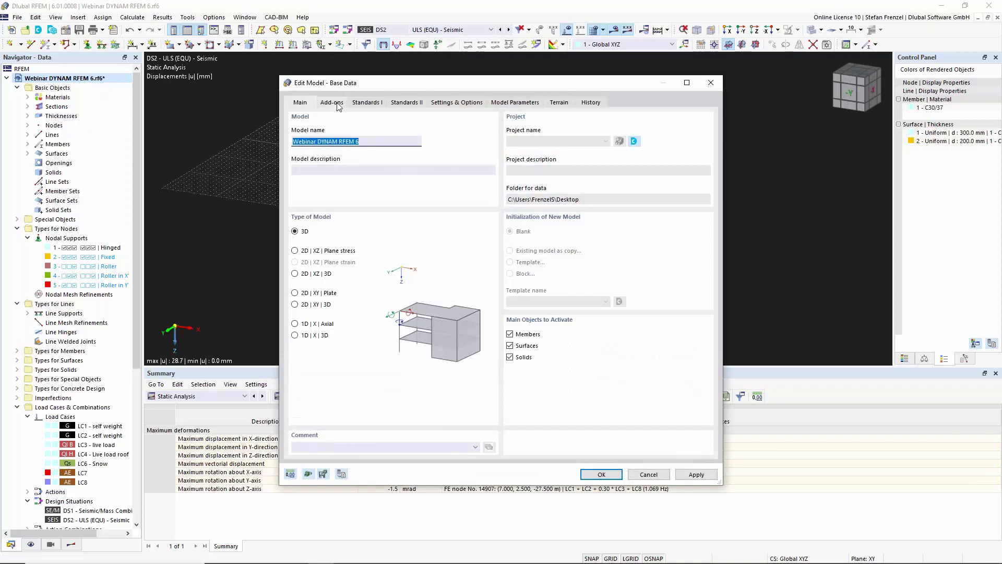
click(338, 106)
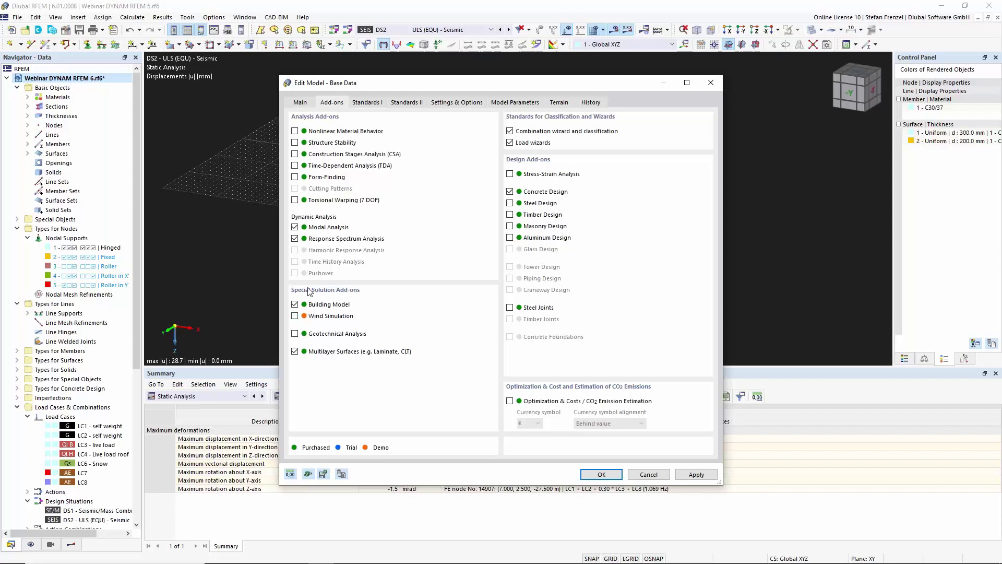
click(601, 474)
Create a new building story in the Building Model with its top elevation at -4 m
right_drag(735, 229, 572, 296)
click(521, 330)
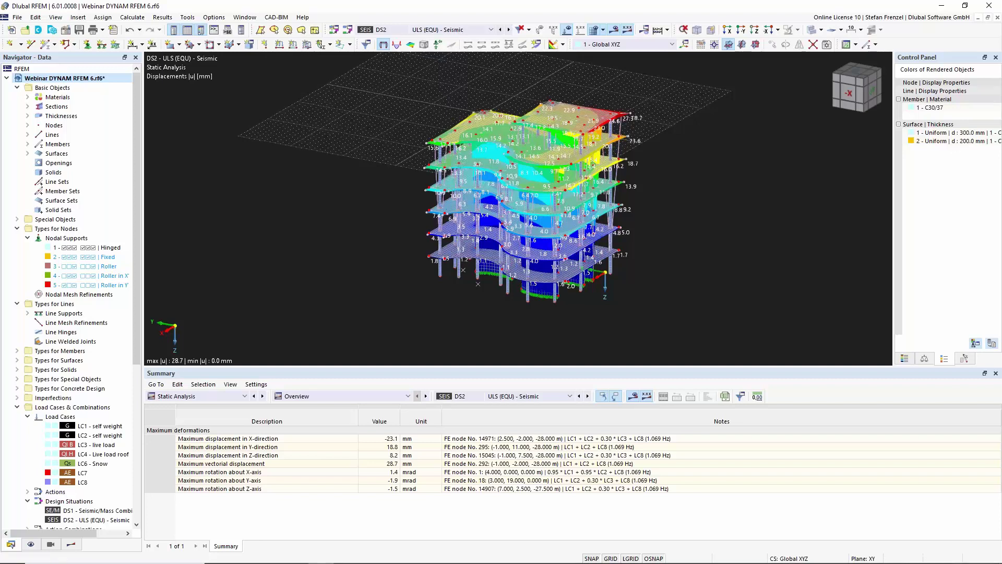
drag(134, 345, 131, 514)
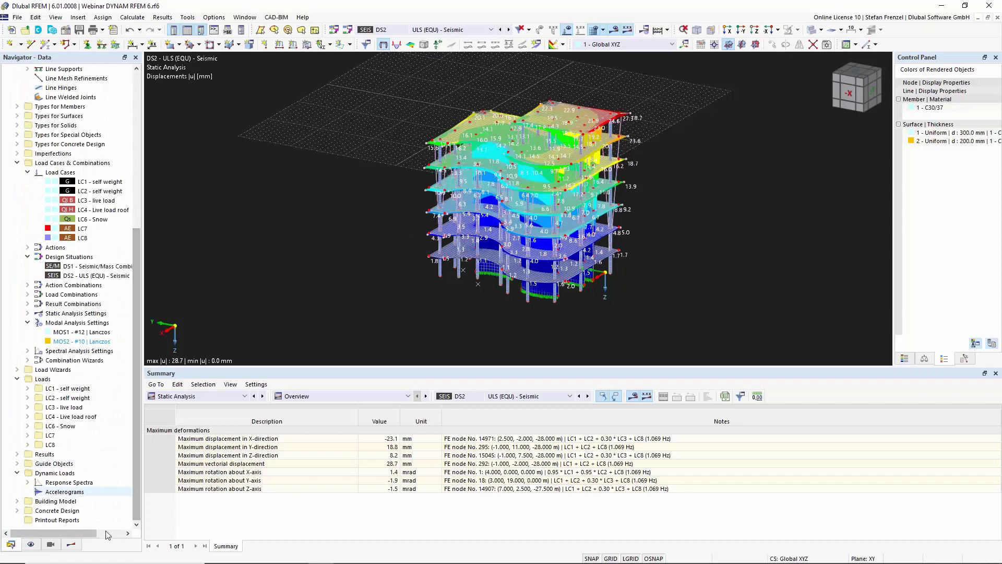
click(20, 502)
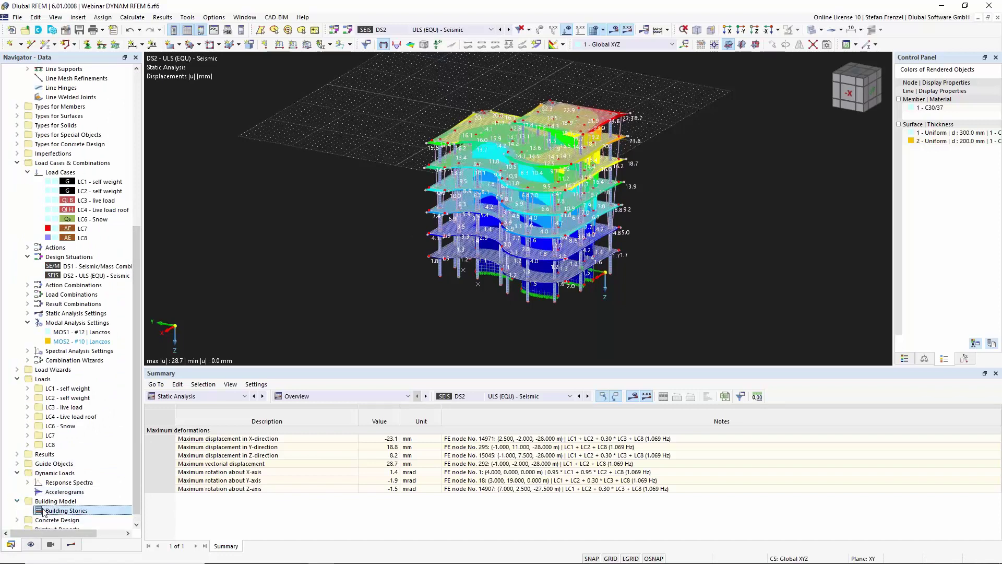
right_click(44, 510)
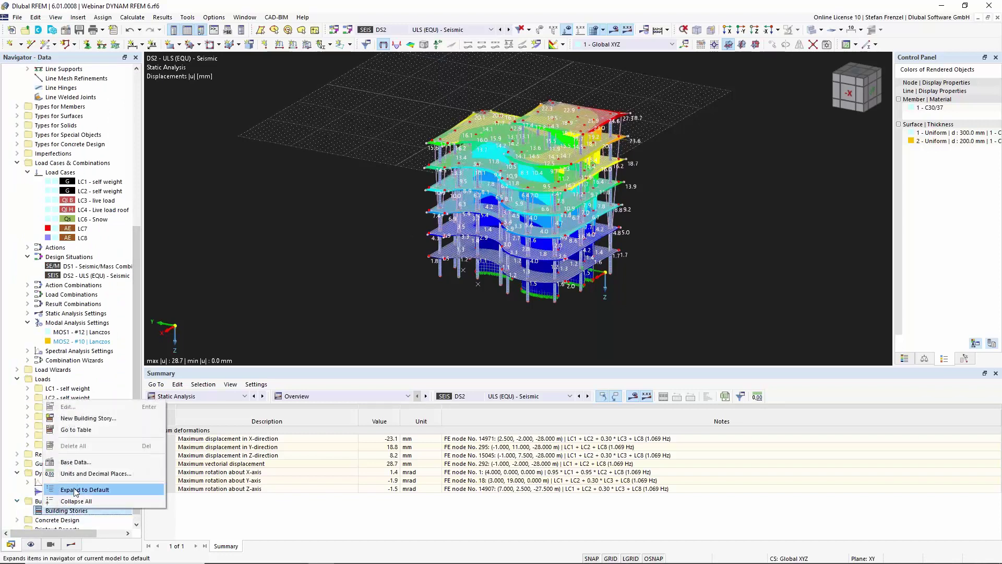
click(90, 420)
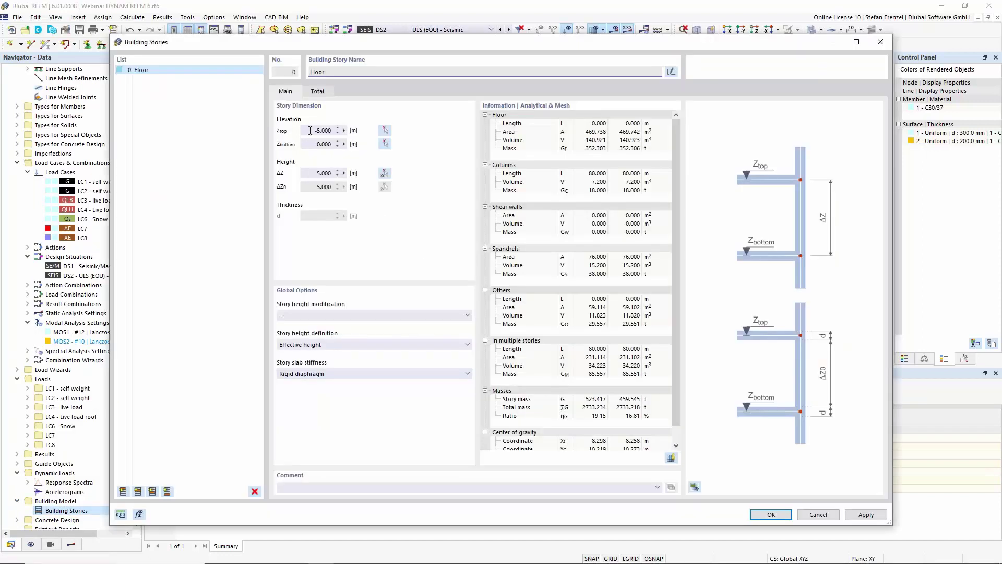
click(310, 131)
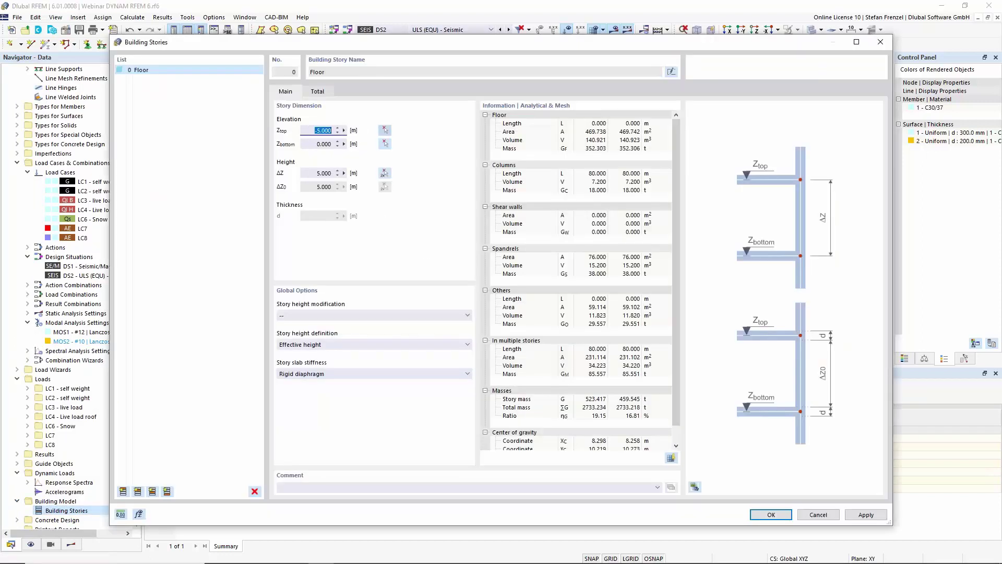
text(-4)
Add six more building stories above the first one, each 4 m high, up to a top elevation of -28 m
click(137, 491)
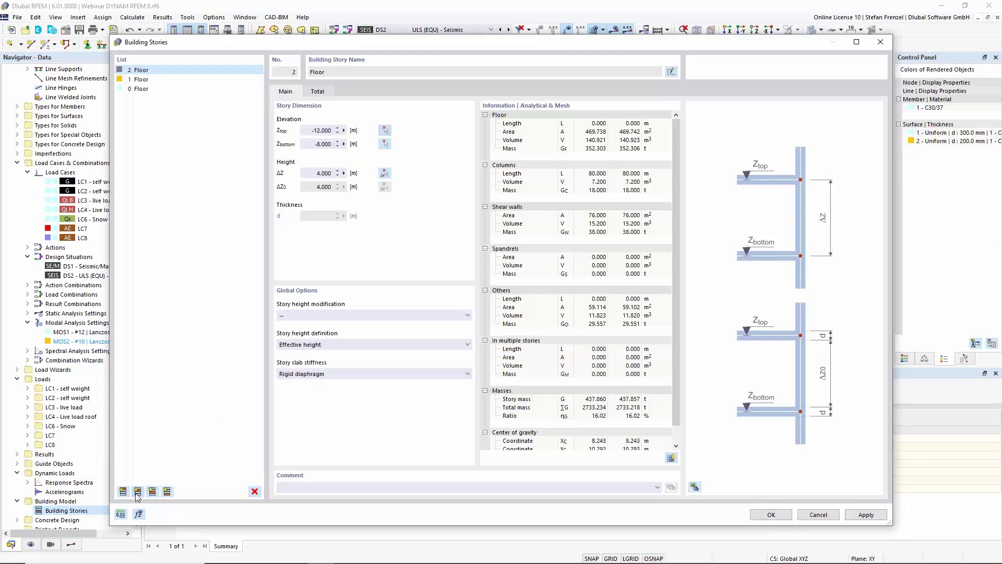
click(137, 492)
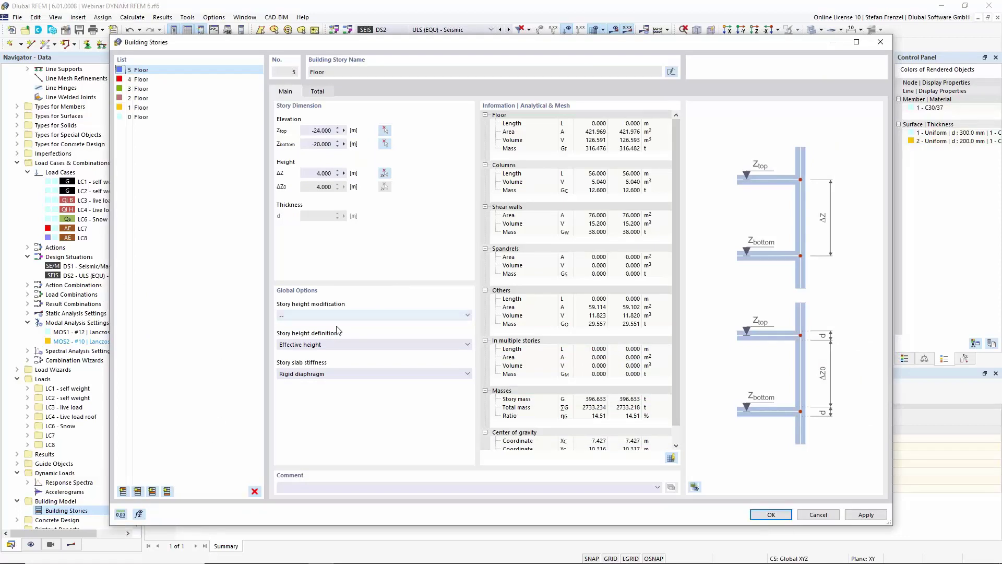
click(137, 491)
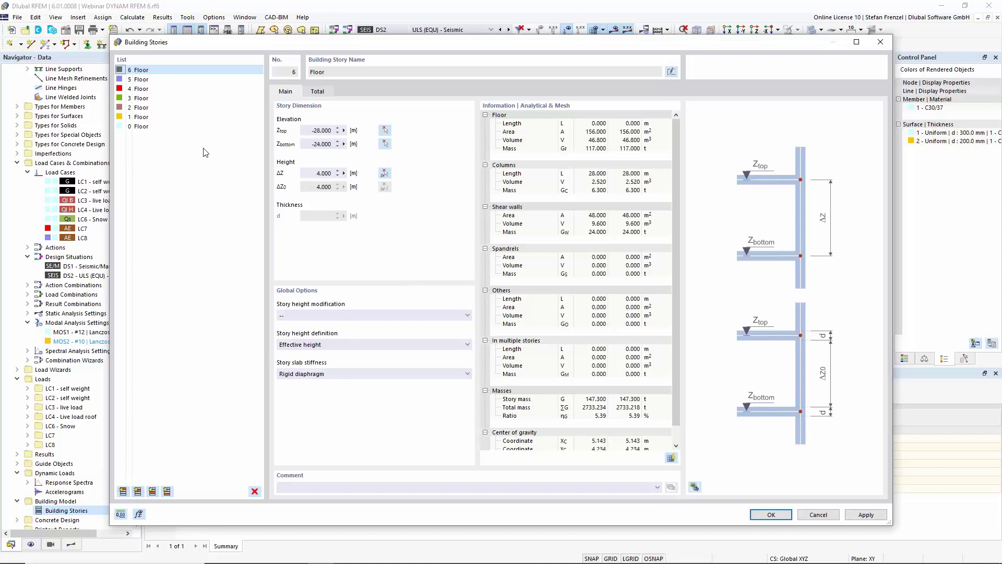
Remove the rigid diaphragm slab stiffness from all seven building stories and accept the story definitions
shift+click(152, 126)
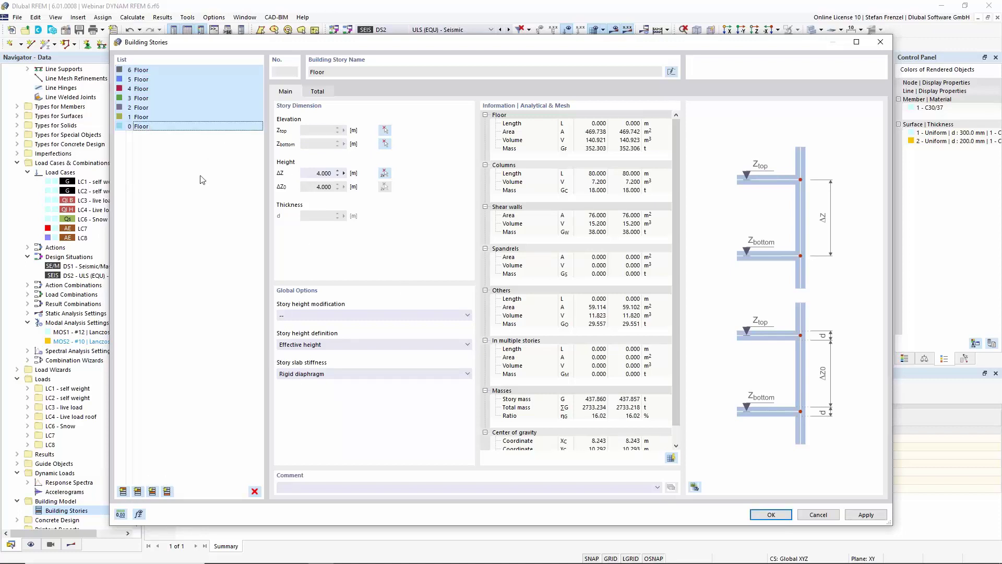
click(344, 374)
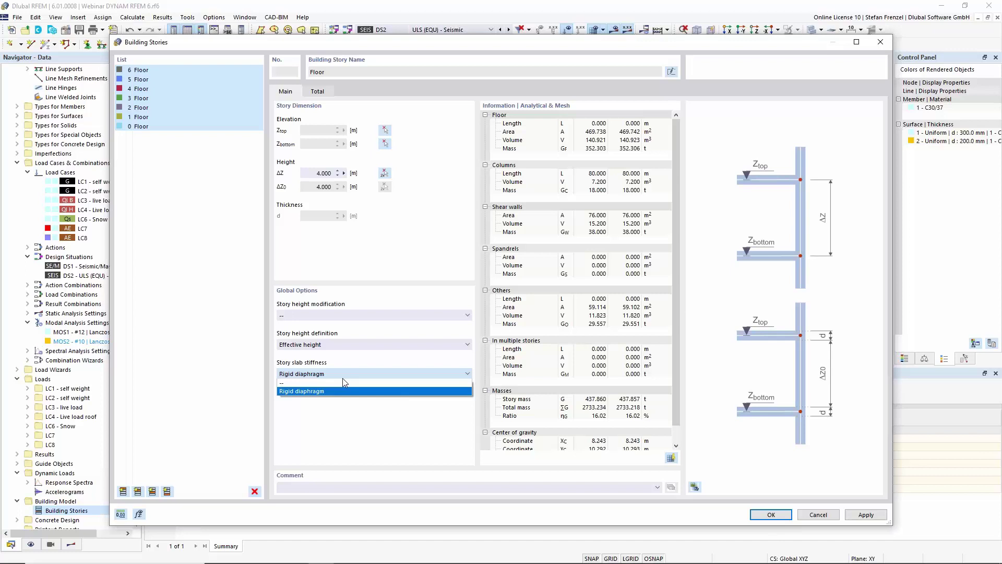
click(346, 383)
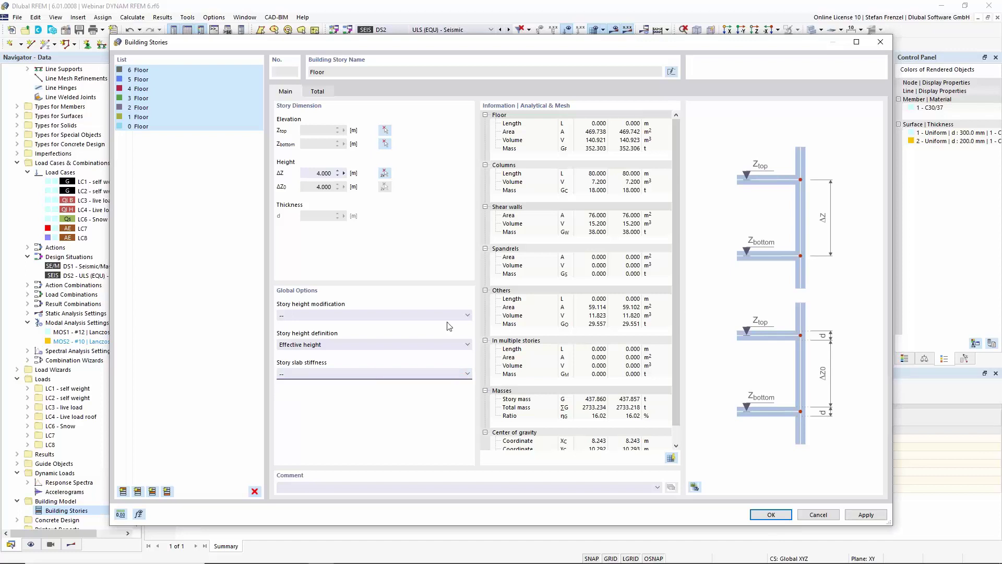
click(773, 516)
click(773, 516)
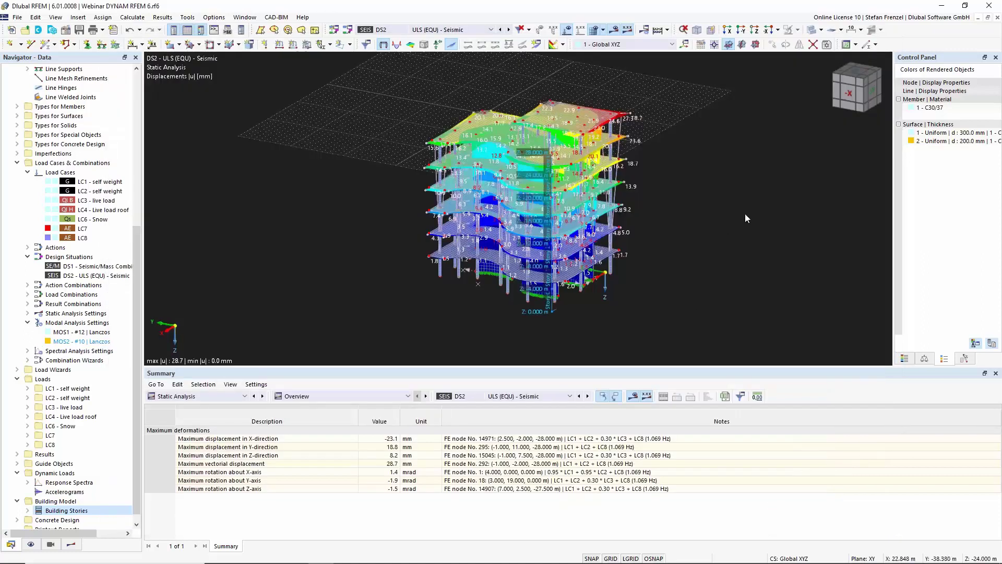
Switch the navigator to the results and display the spectral analysis results of load case LC8
ctrl+middle_drag(744, 246, 595, 213)
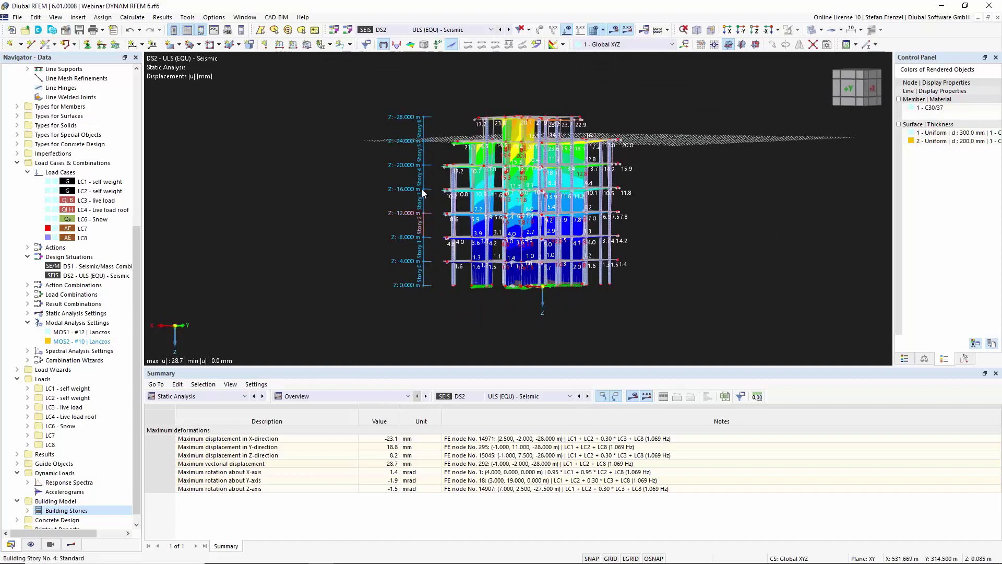
scroll(422, 196, up, 2)
mouse_move(325, 123)
ctrl+middle_down()
mouse_move(339, 141)
mouse_move(320, 140)
ctrl+middle_up()
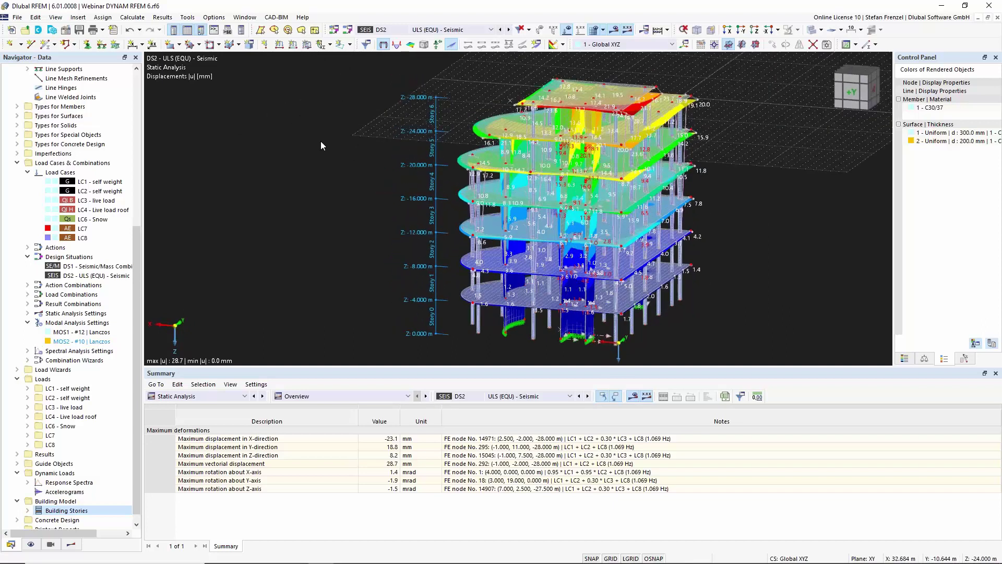
click(71, 544)
click(204, 397)
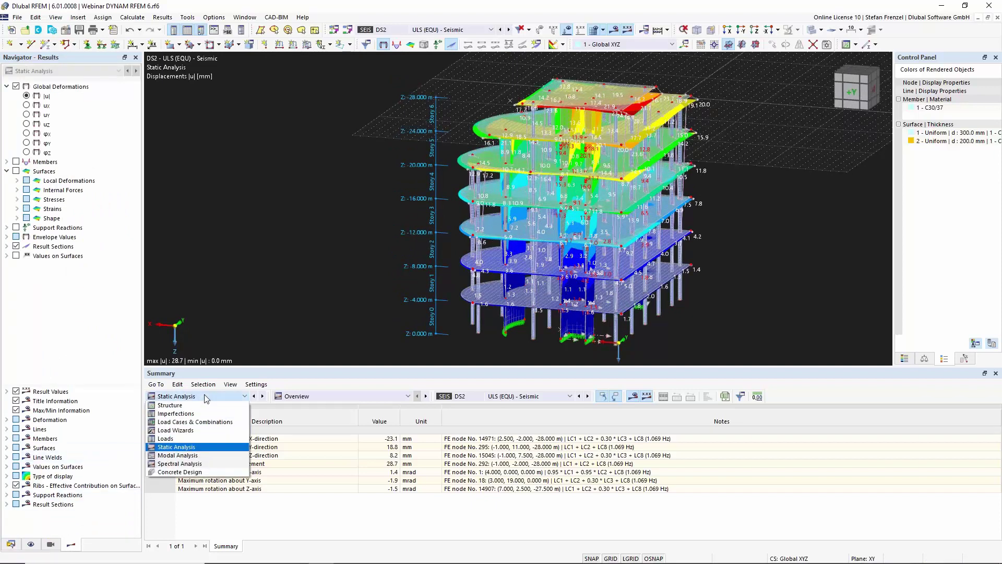
click(205, 395)
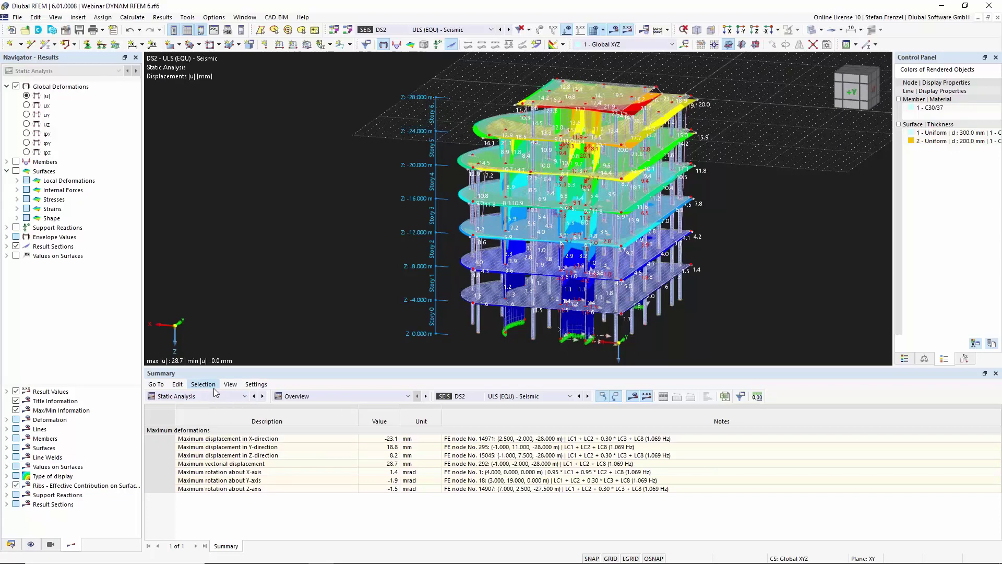
click(427, 29)
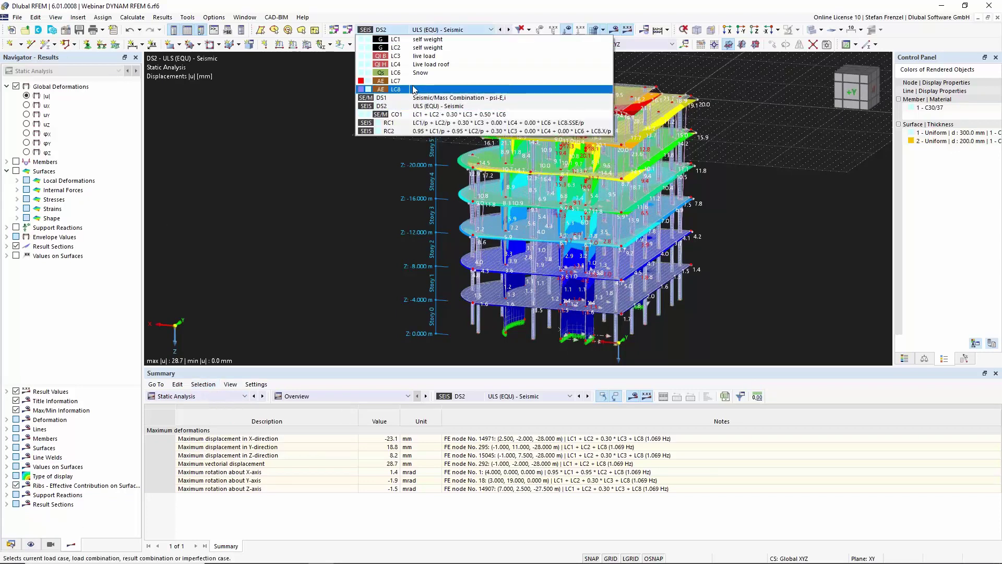
key(Escape)
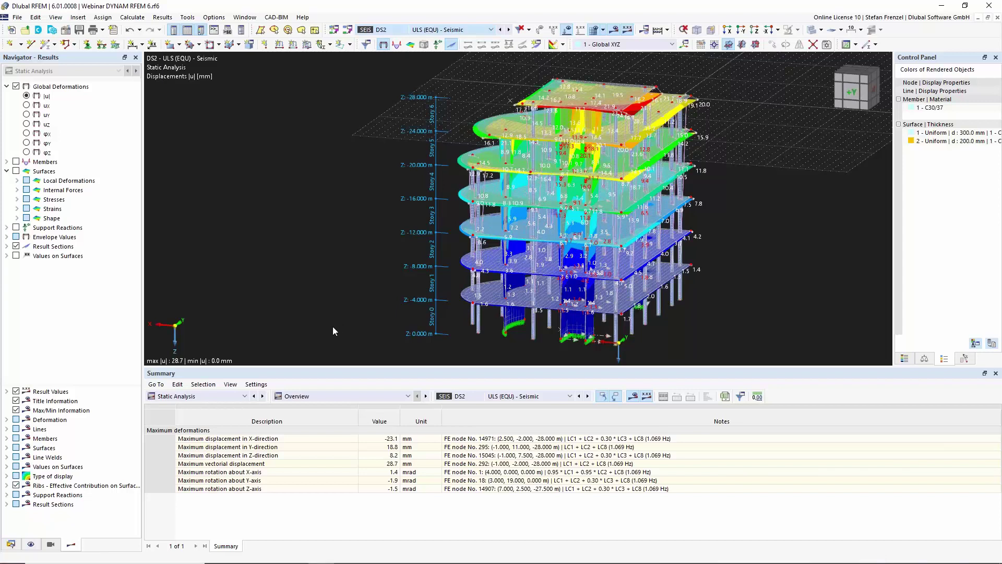
scroll(208, 396, down, 2)
Show the spectral analysis results by stories in the results table
click(245, 397)
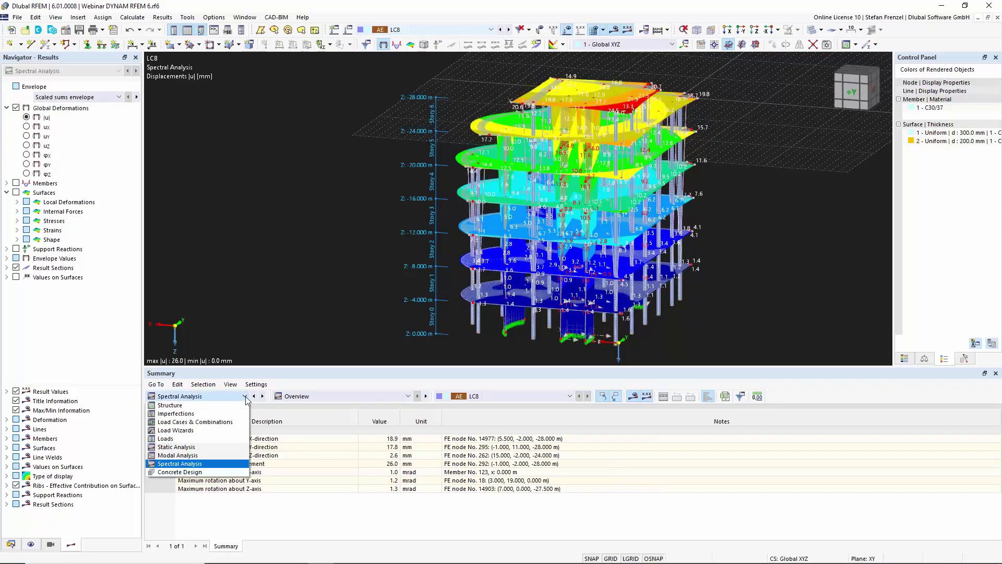
click(245, 397)
click(317, 397)
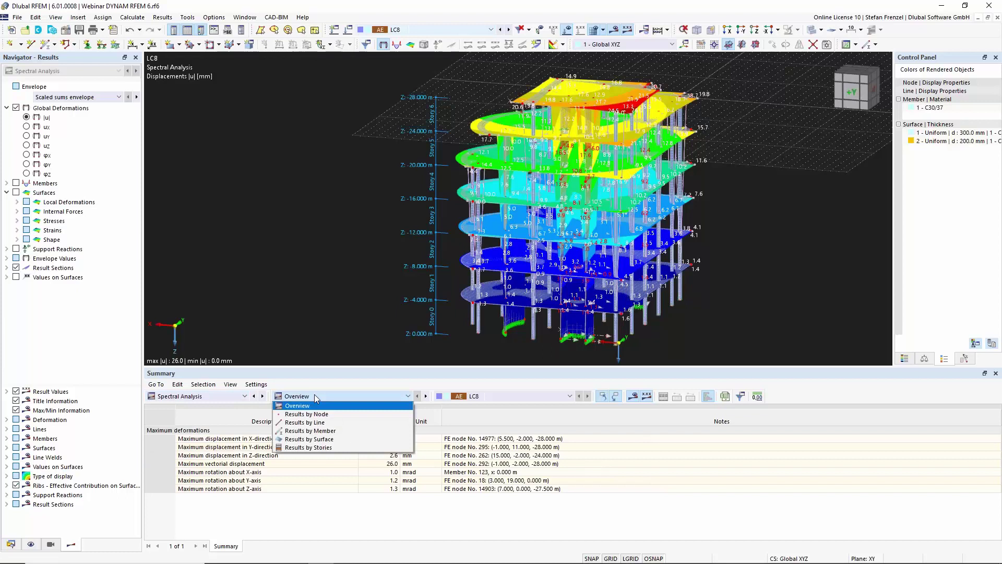
click(336, 448)
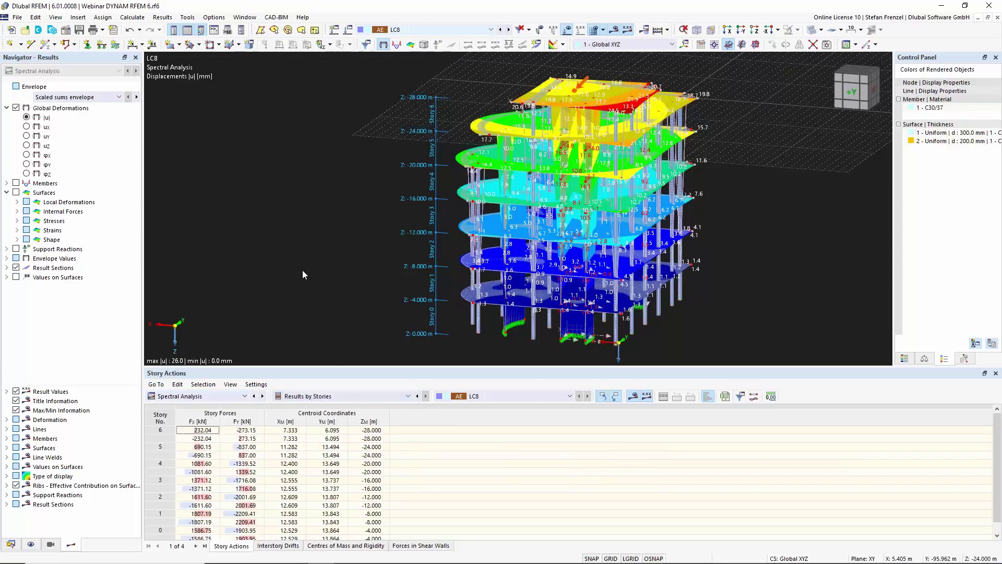
Review the story actions, interstory drifts, centres of mass and rigidity, and forces in shear walls for LC8
scroll(283, 228, down, 2)
scroll(571, 184, up, 1)
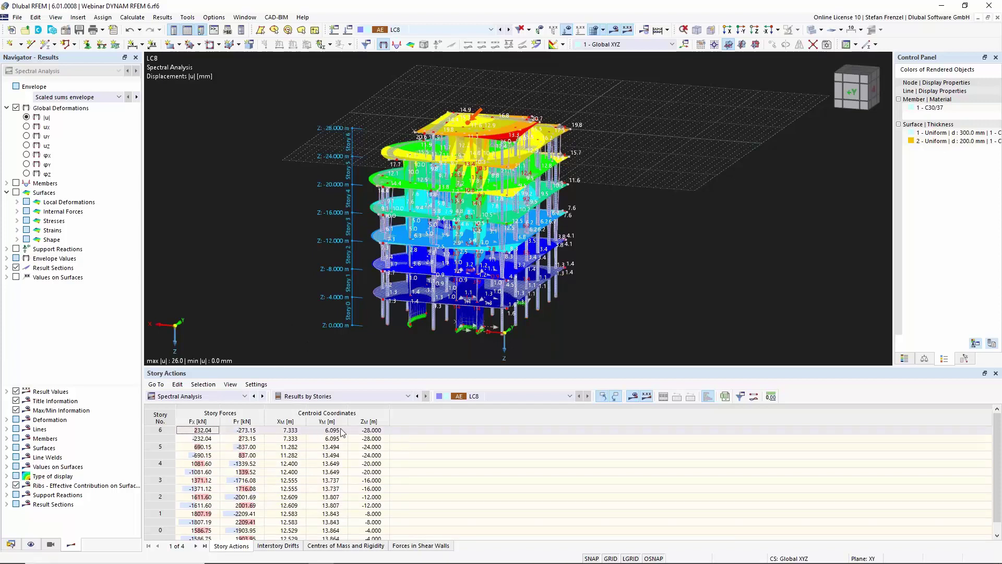
click(279, 546)
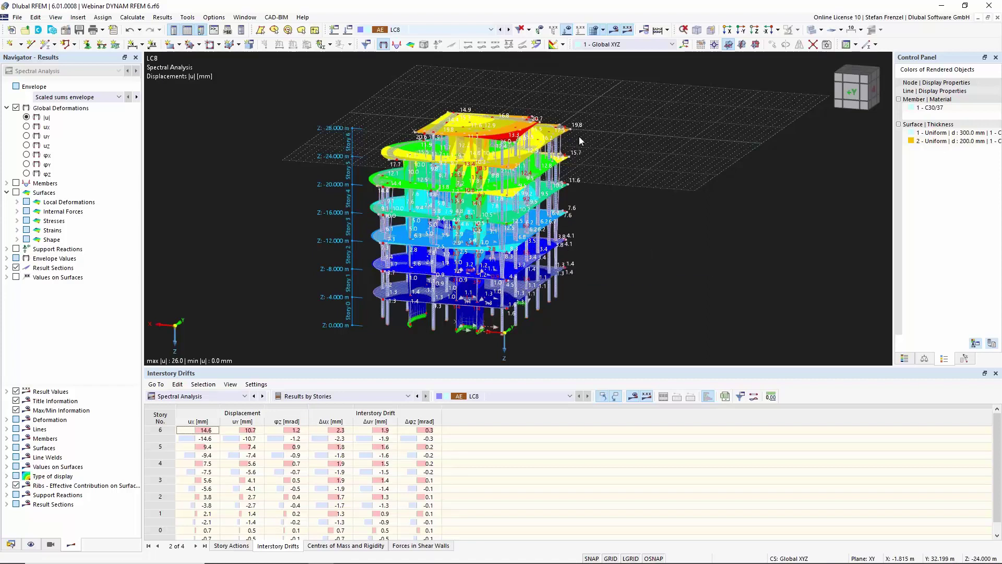
click(325, 547)
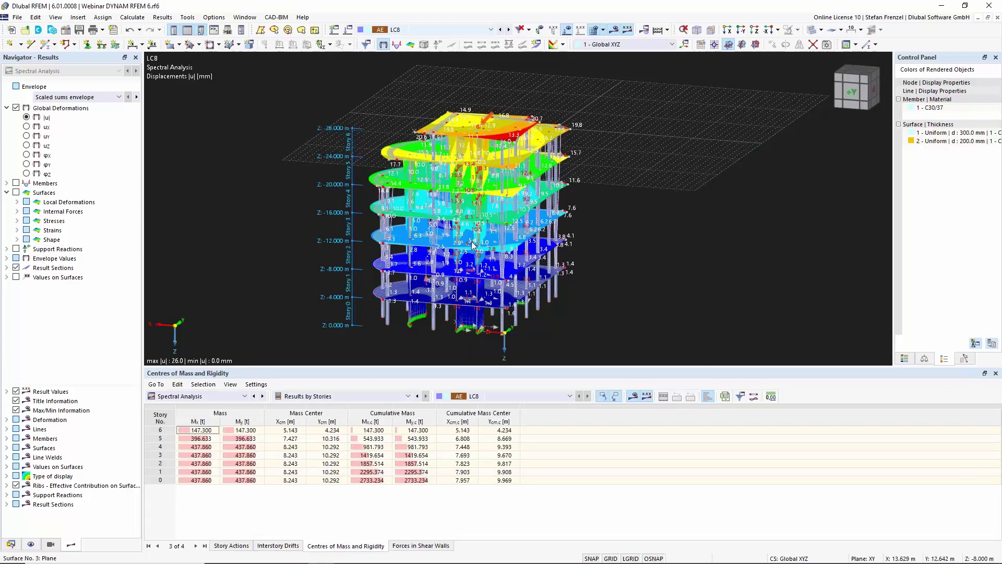
ctrl+middle_drag(614, 214, 566, 166)
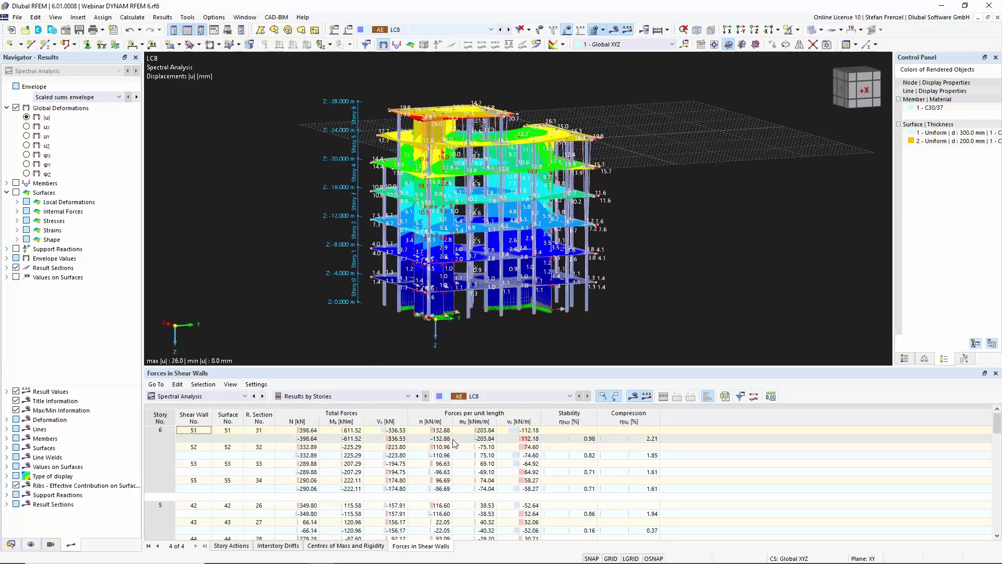
ctrl+middle_drag(287, 233, 323, 292)
ctrl+middle_drag(727, 186, 525, 200)
right_click(525, 200)
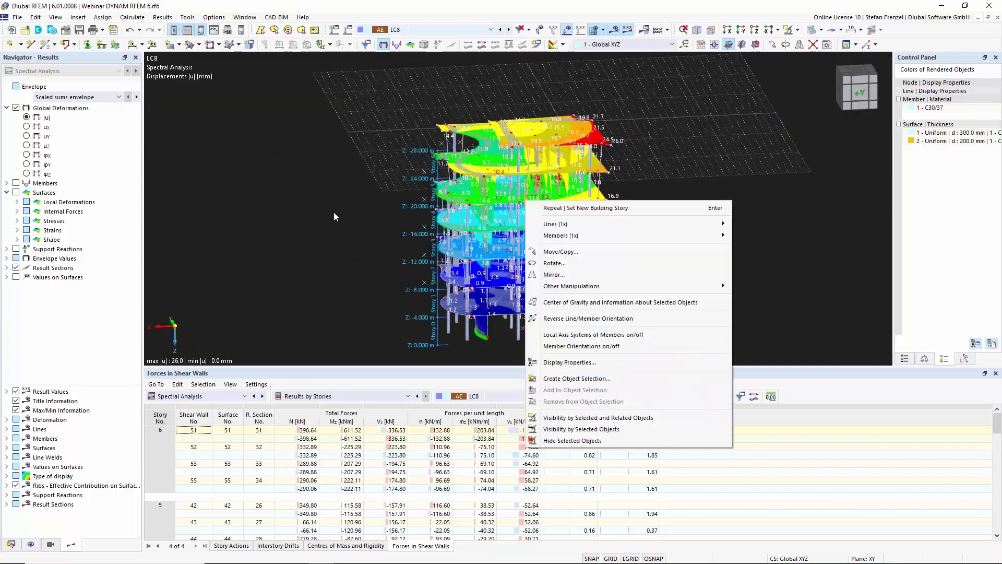
click(43, 312)
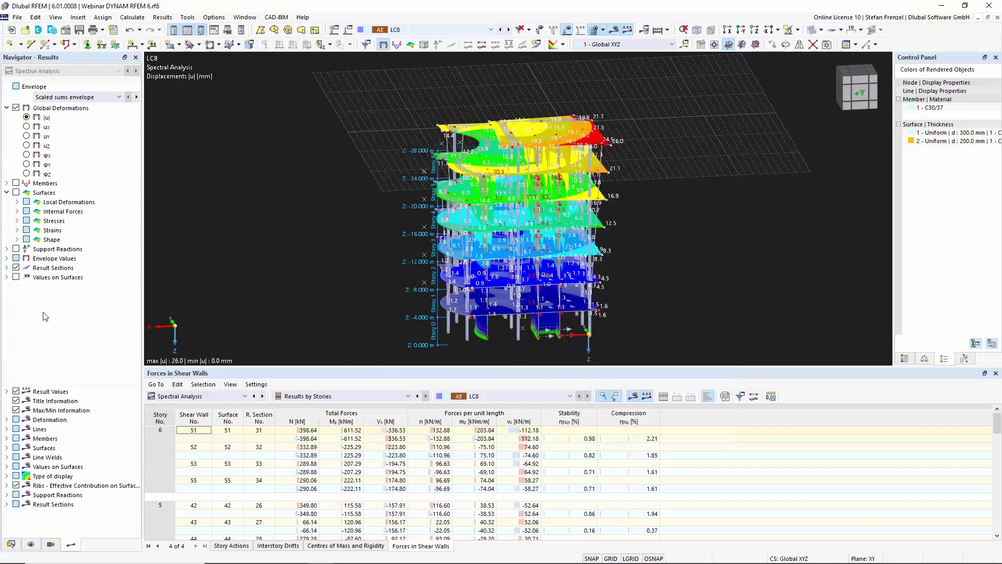
Expand the result sections and look through the shear wall sections listed for each story
click(7, 268)
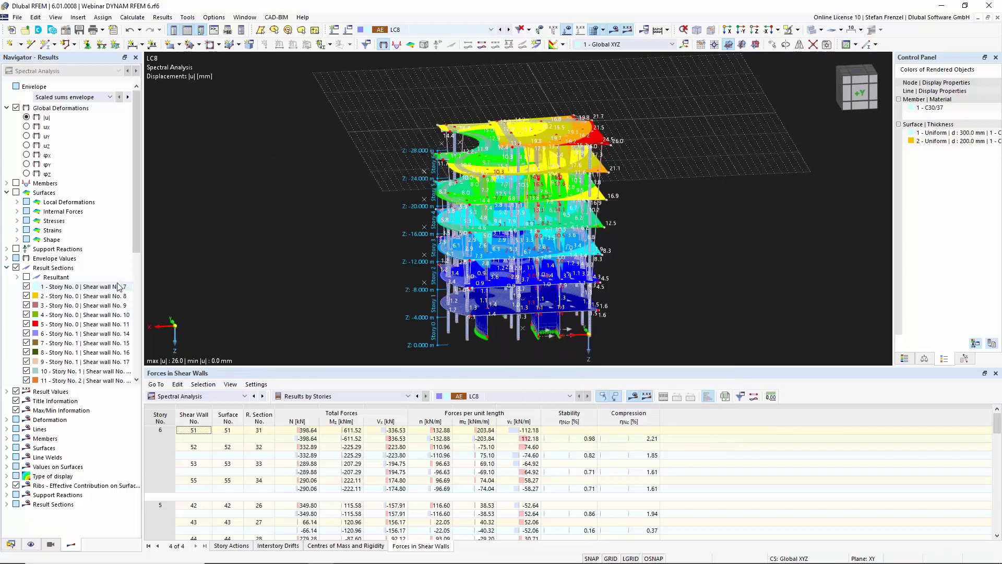
drag(137, 234, 138, 302)
scroll(138, 301, down, 4)
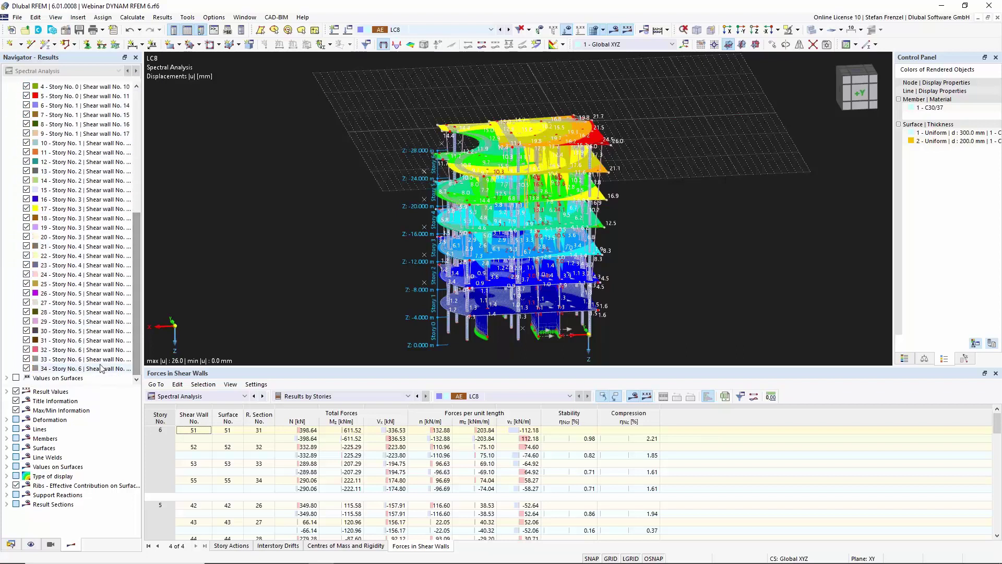
scroll(128, 311, up, 7)
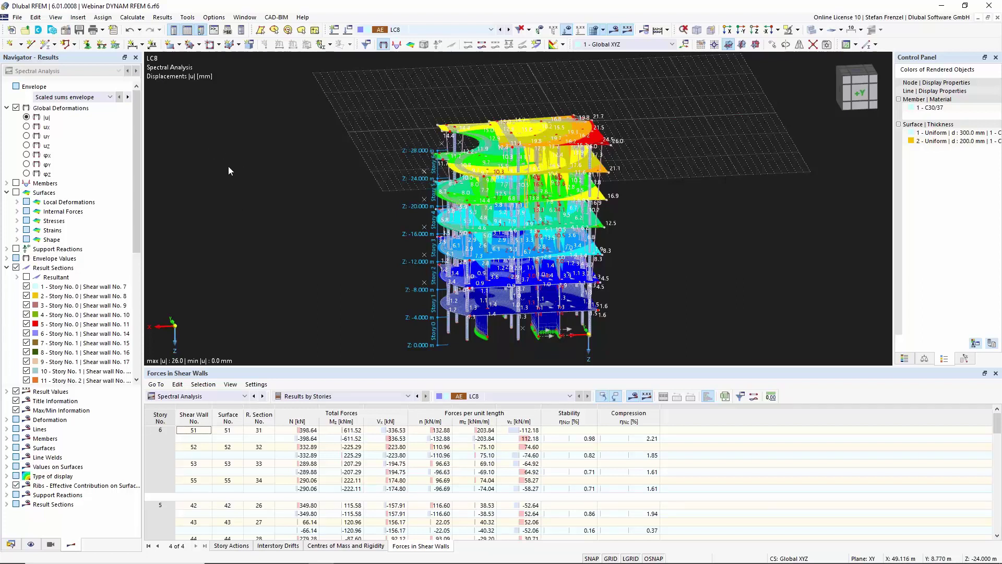
Set up printout report 1, excluding Members - Internal Forces by Section and Story Actions from the spectral analysis results
click(118, 34)
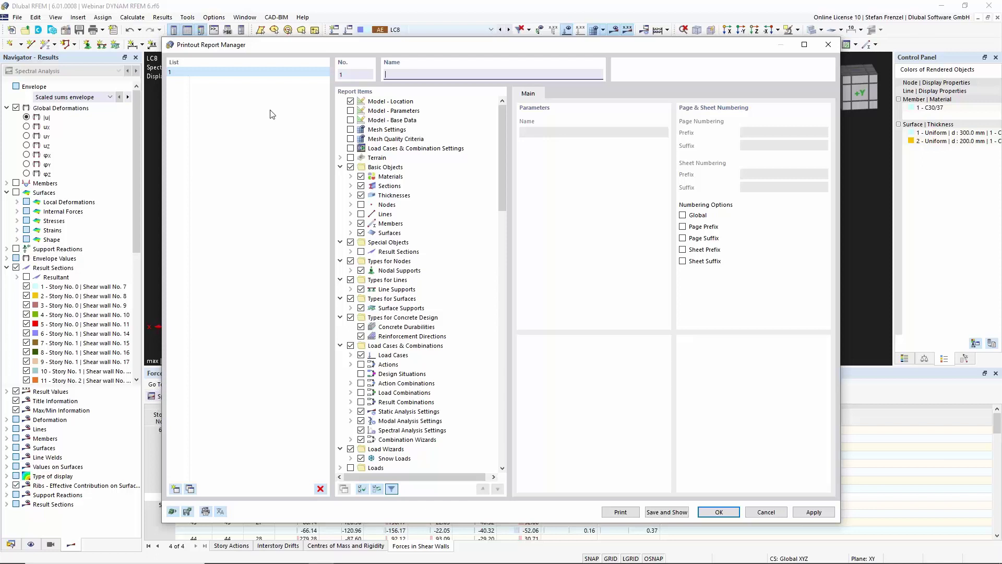
drag(502, 159, 499, 387)
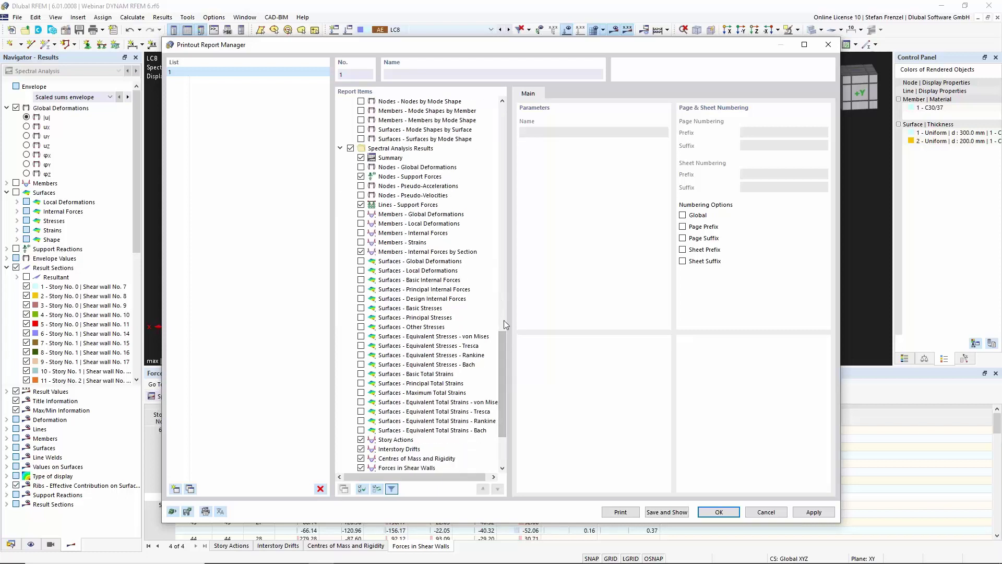
drag(500, 343, 505, 406)
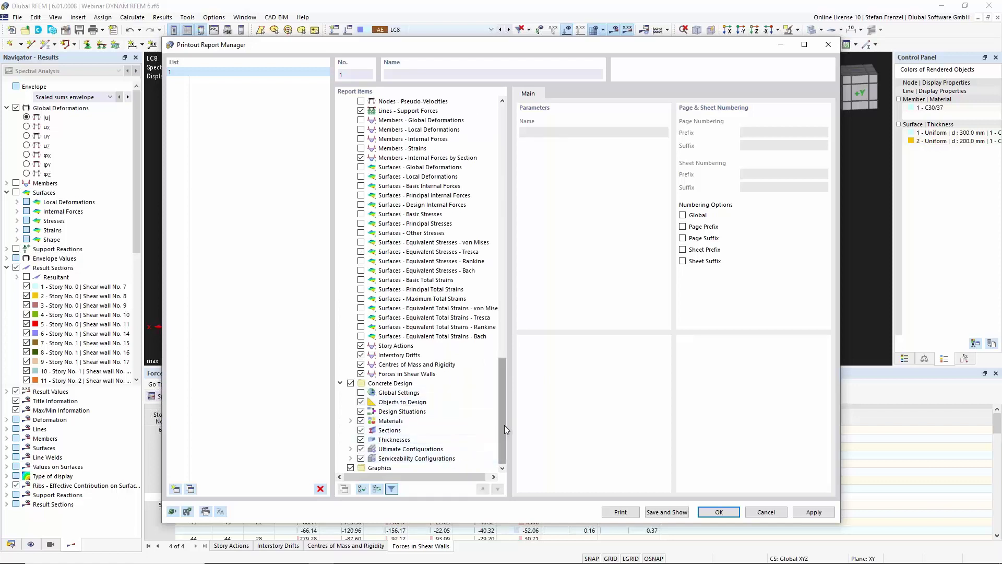
drag(505, 424, 502, 410)
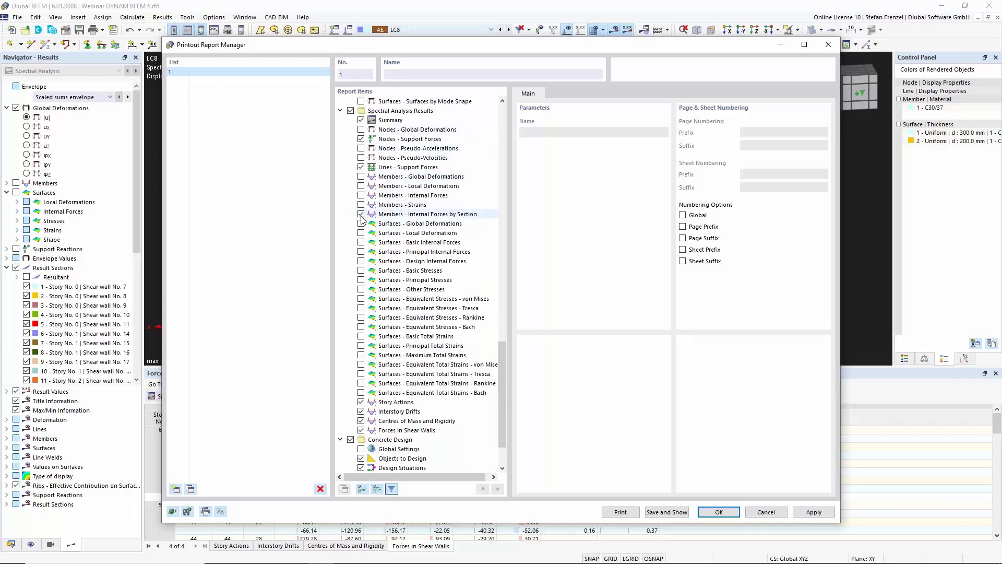
click(361, 402)
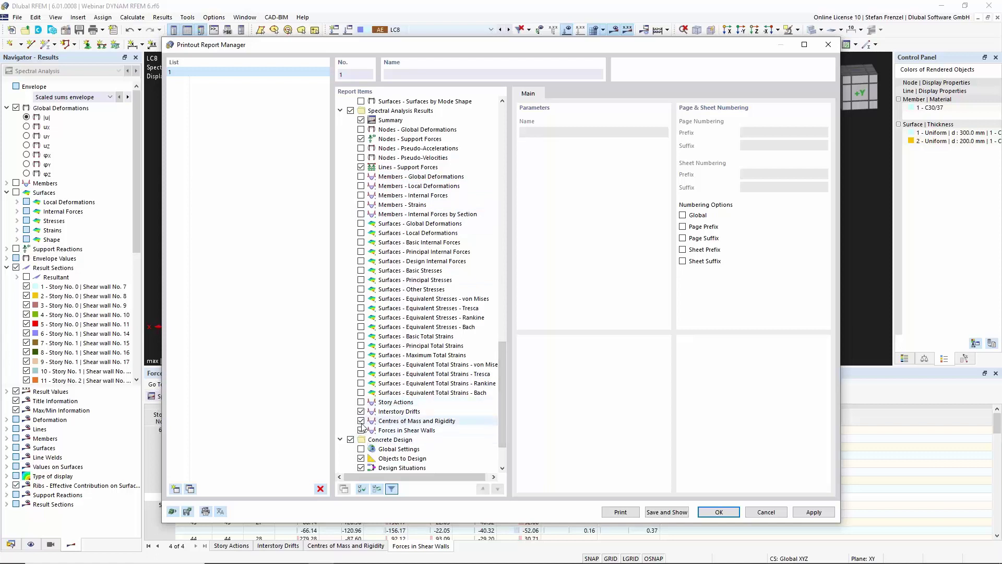
Exclude the Concrete Design and Graphics chapters from the printout report and accept the report settings
drag(499, 427, 520, 219)
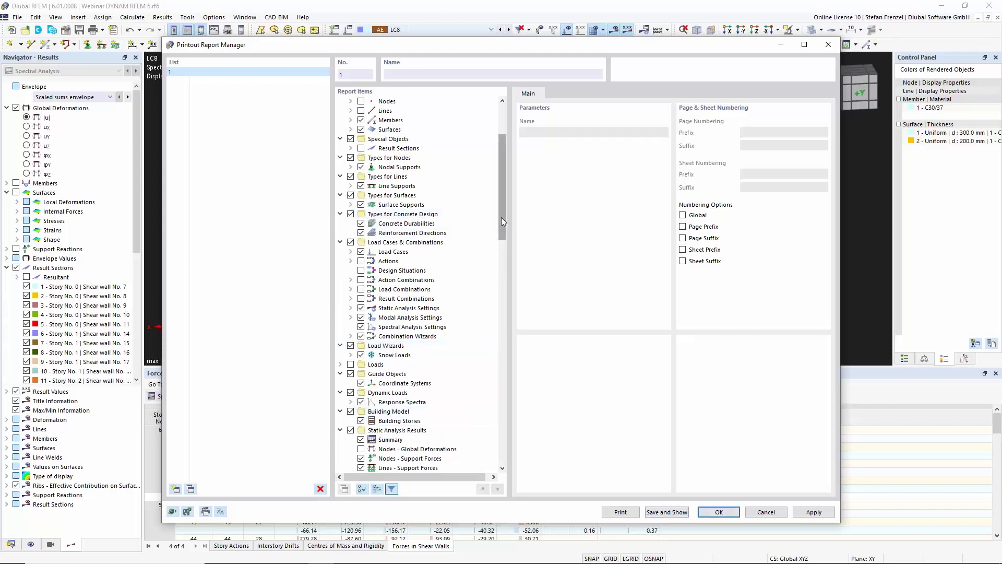
drag(501, 217, 502, 160)
drag(500, 210, 510, 449)
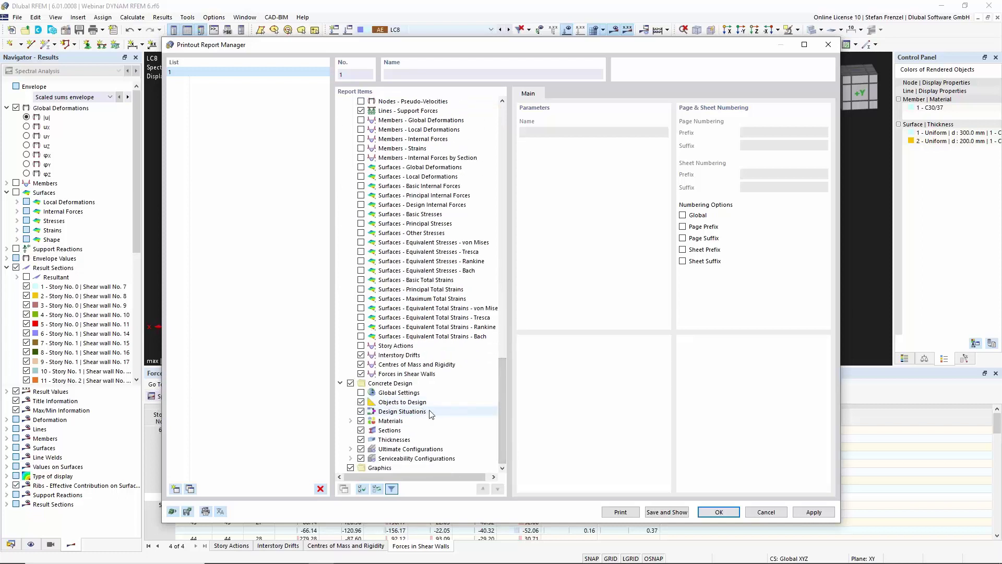
click(351, 383)
click(350, 468)
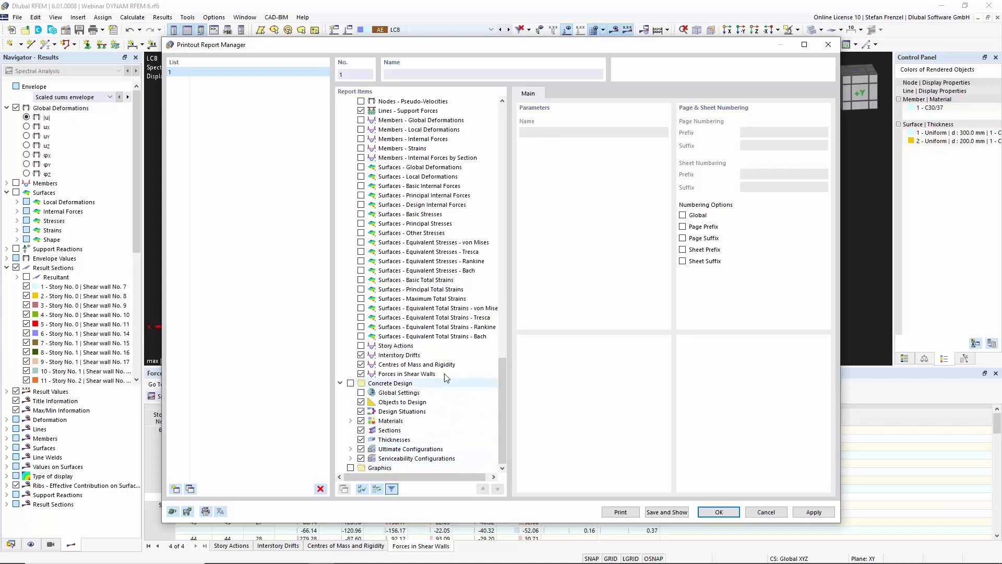
scroll(432, 375, up, 2)
scroll(431, 374, up, 4)
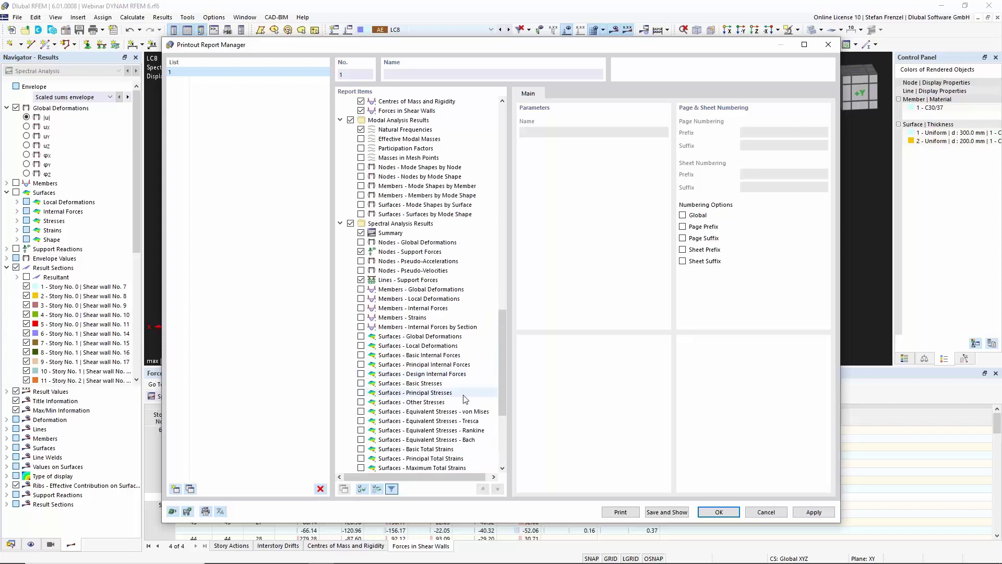
click(719, 517)
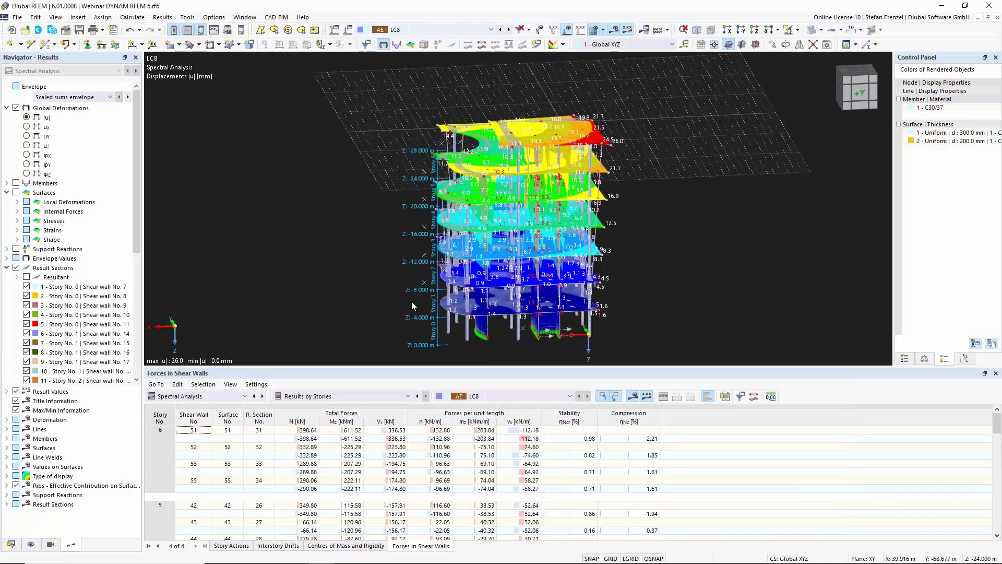
Open printout report 1 from the model's list of printout reports
ctrl+middle_drag(355, 242, 285, 308)
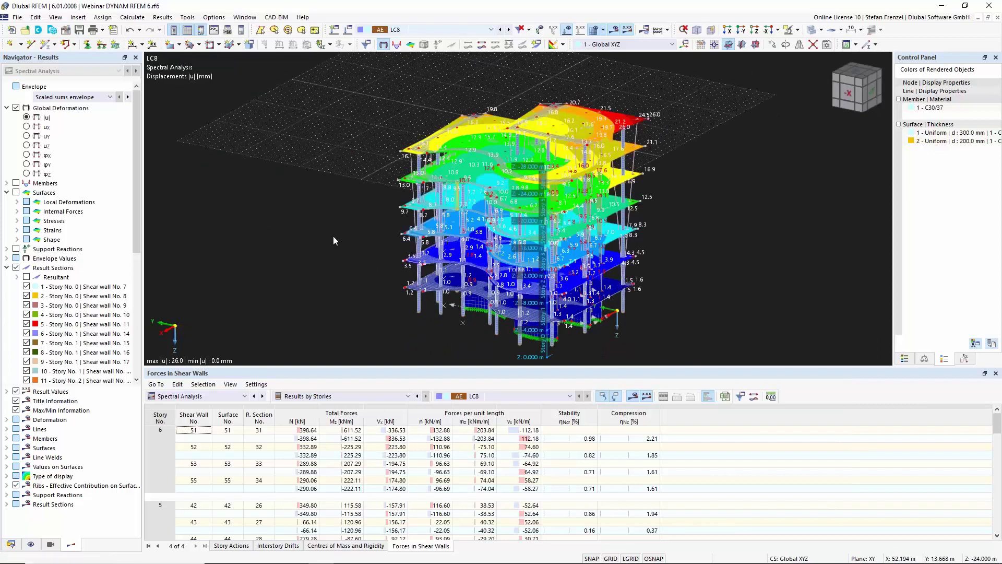
scroll(318, 240, down, 3)
scroll(361, 292, up, 3)
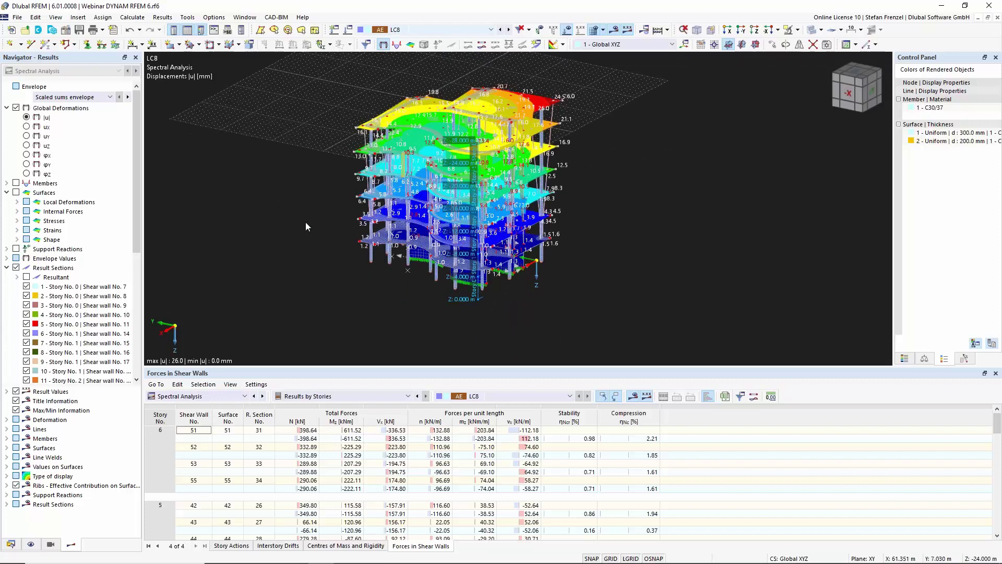
scroll(306, 222, down, 1)
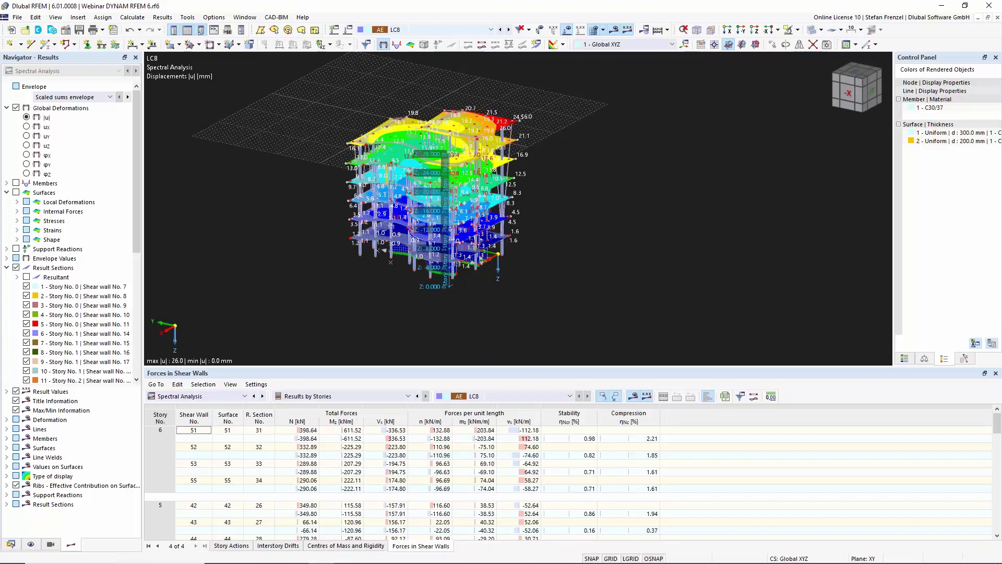
click(13, 544)
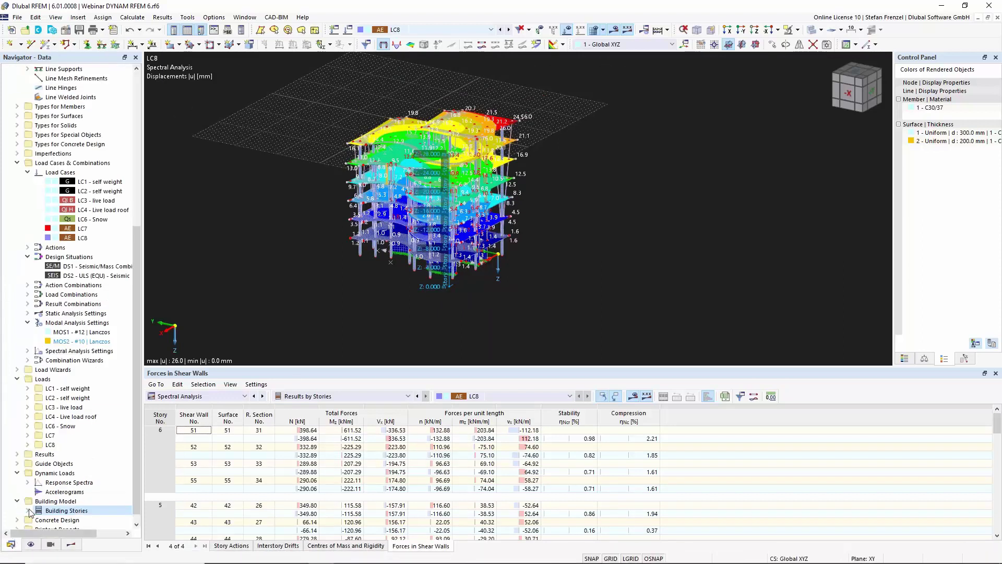
scroll(15, 515, down, 1)
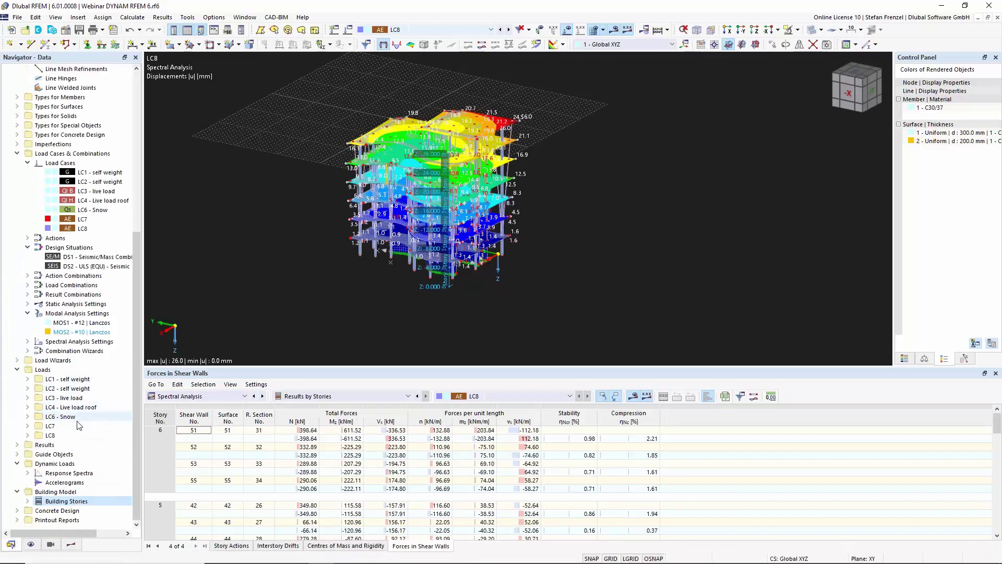
click(17, 520)
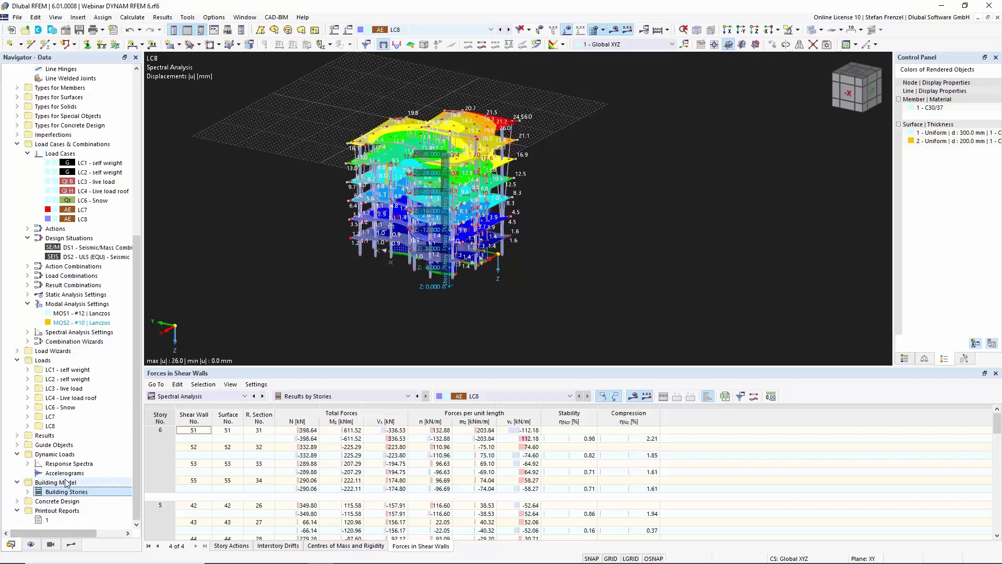
click(48, 520)
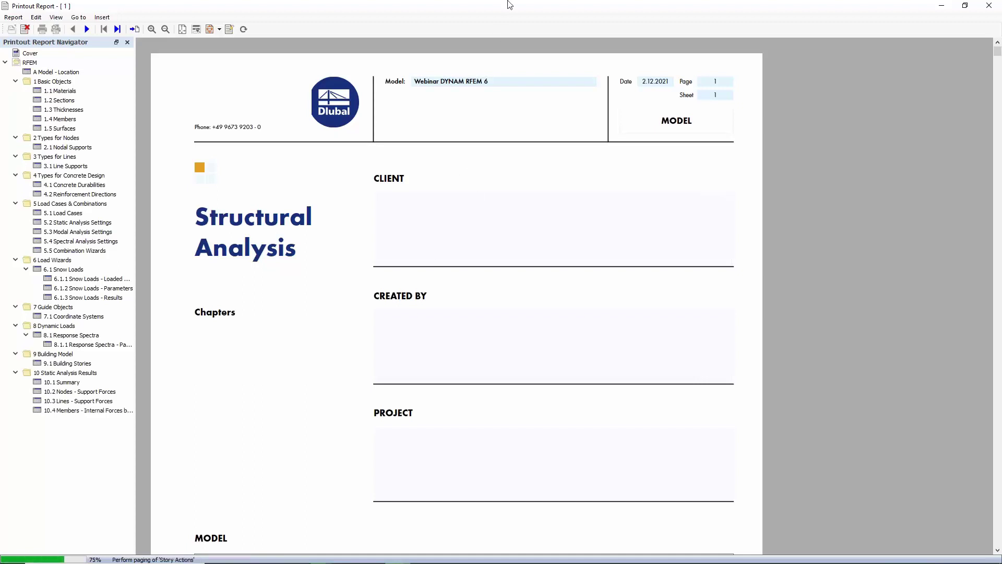
Place the printout report beside the model window and restore the report to full size
drag(508, 5, 0, 86)
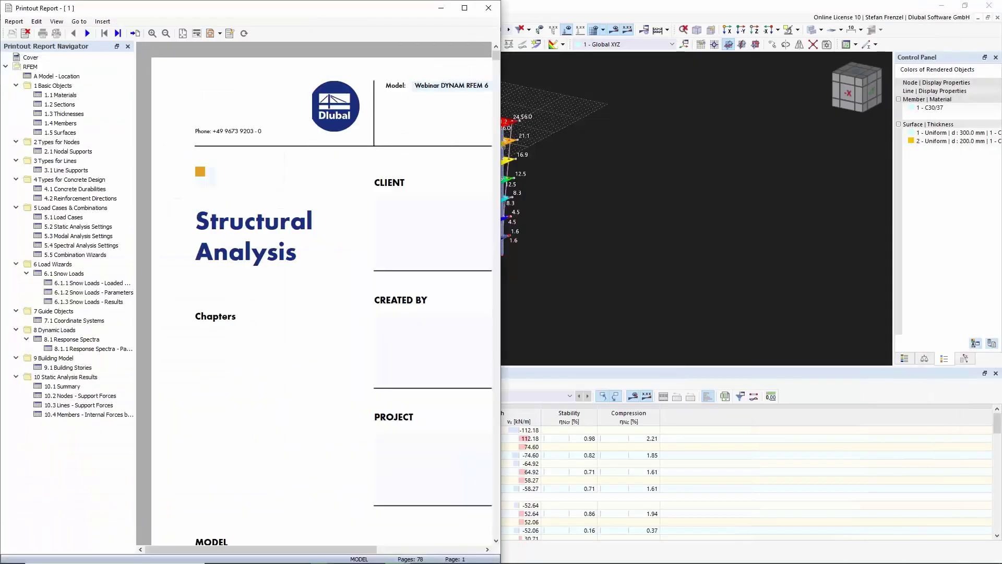
click(550, 168)
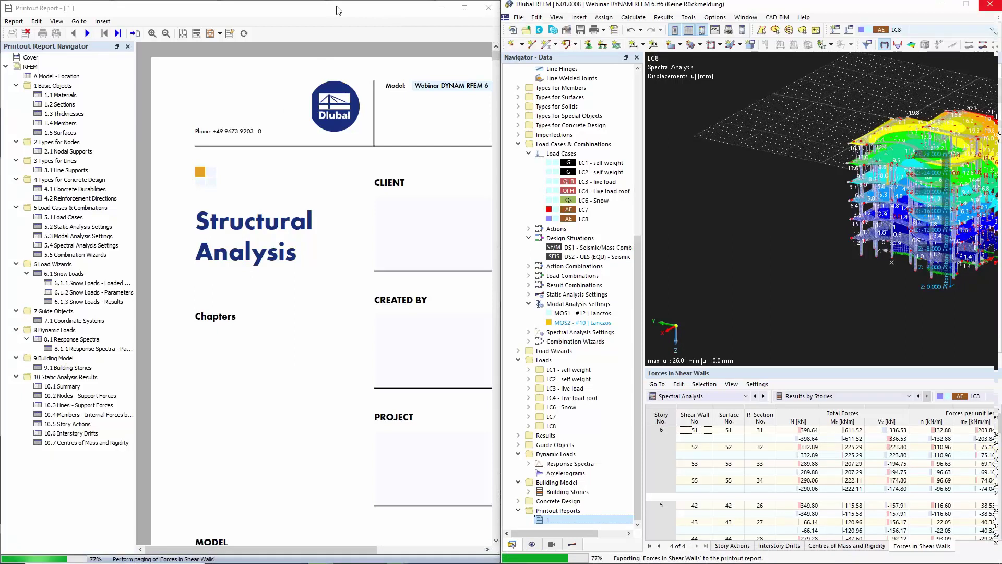
drag(336, 4, 330, 50)
double_click(328, 63)
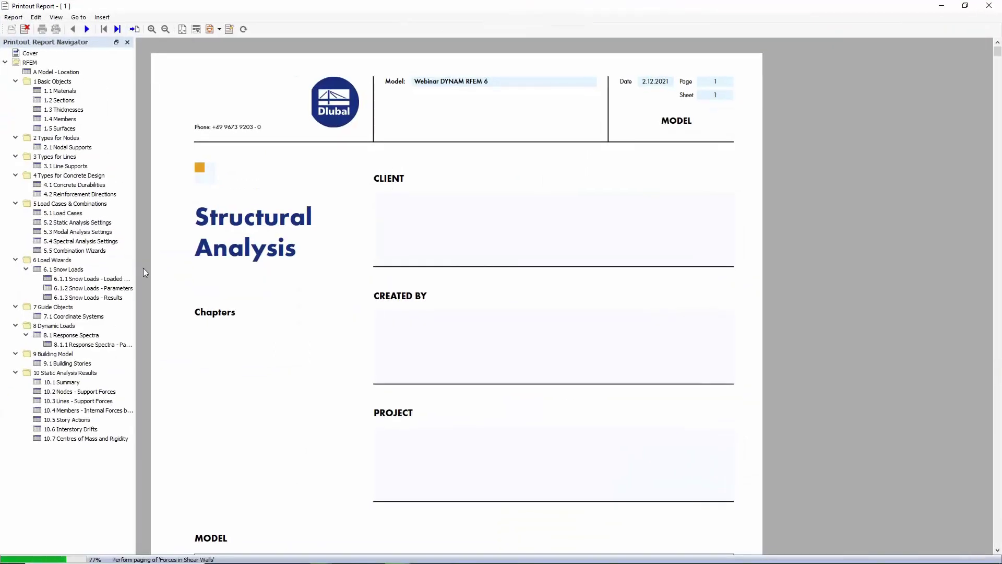
Examine the Reinforcement Directions chapter and the Response Spectra chapter with its parameters and the building stories in the report
click(61, 195)
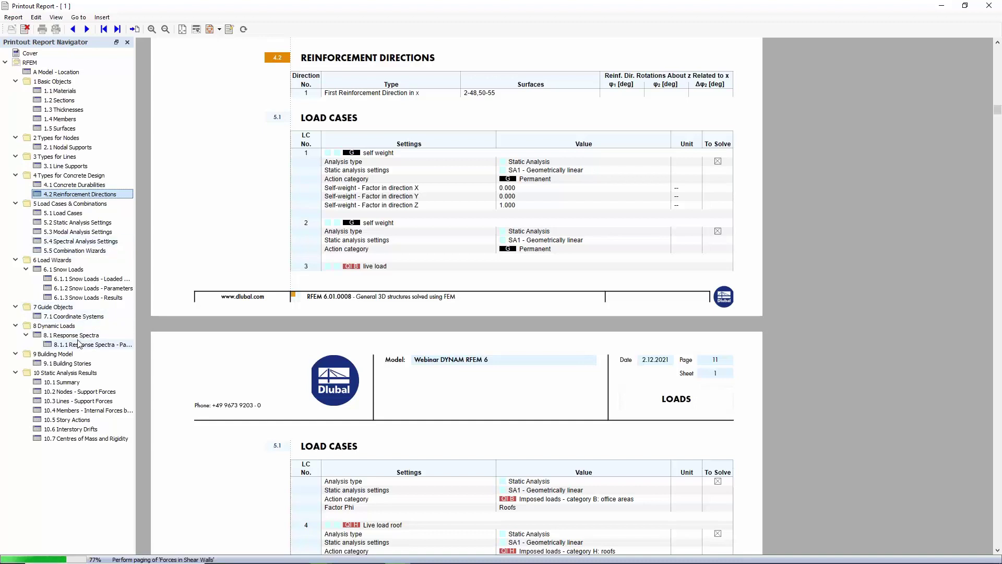
click(72, 335)
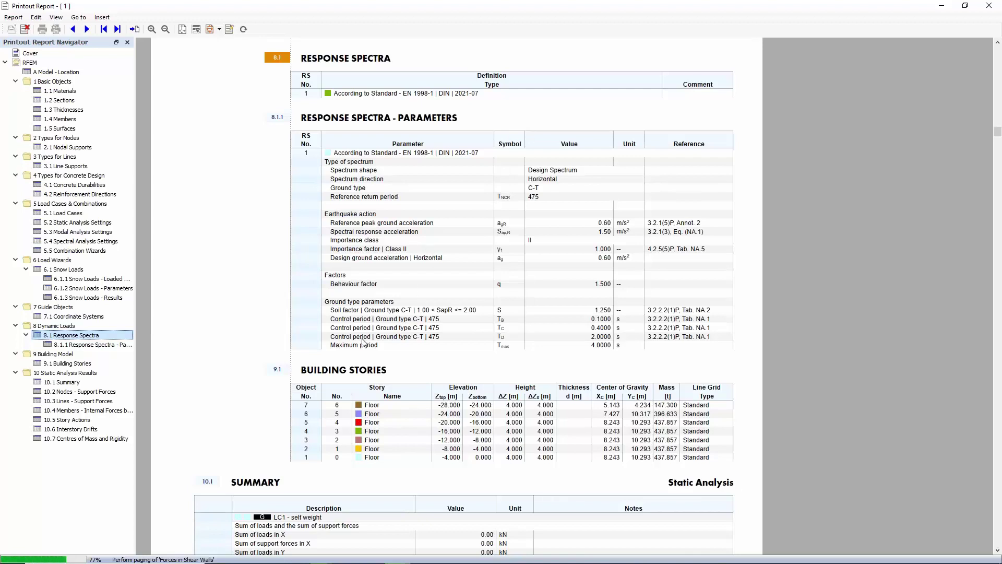
scroll(368, 360, down, 3)
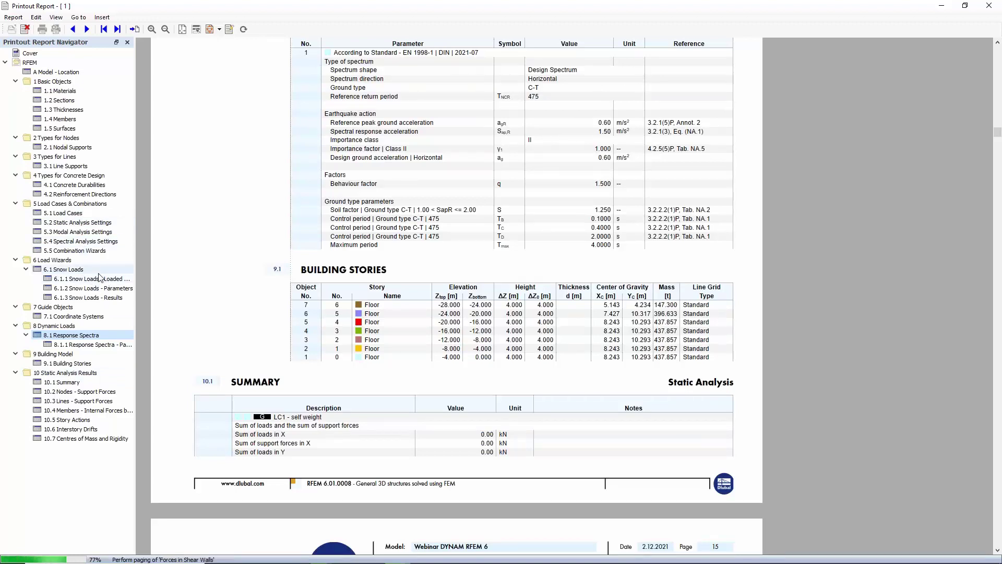
Examine the Load Cases chapter and the static analysis settings that follow it in the report
click(62, 214)
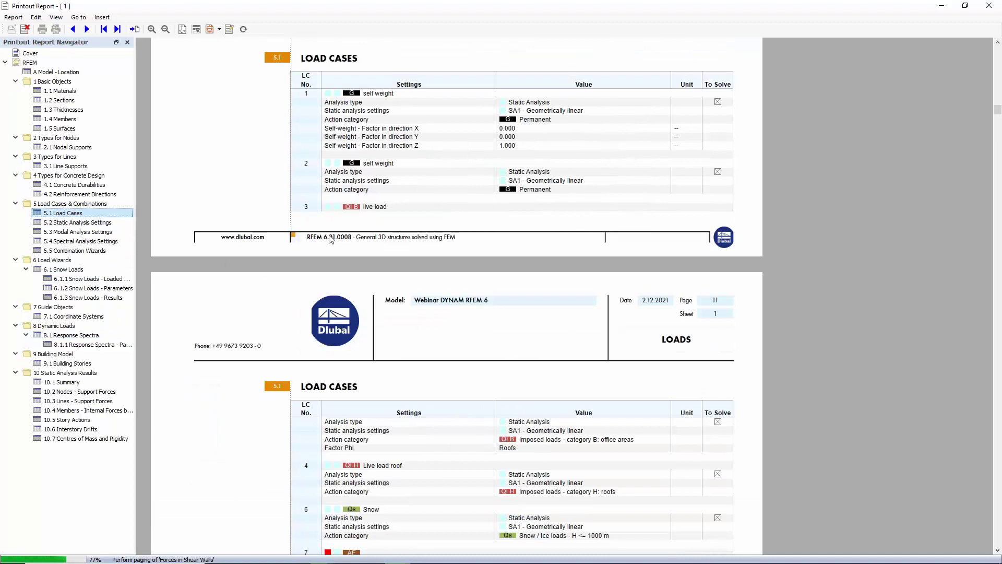
scroll(418, 190, down, 4)
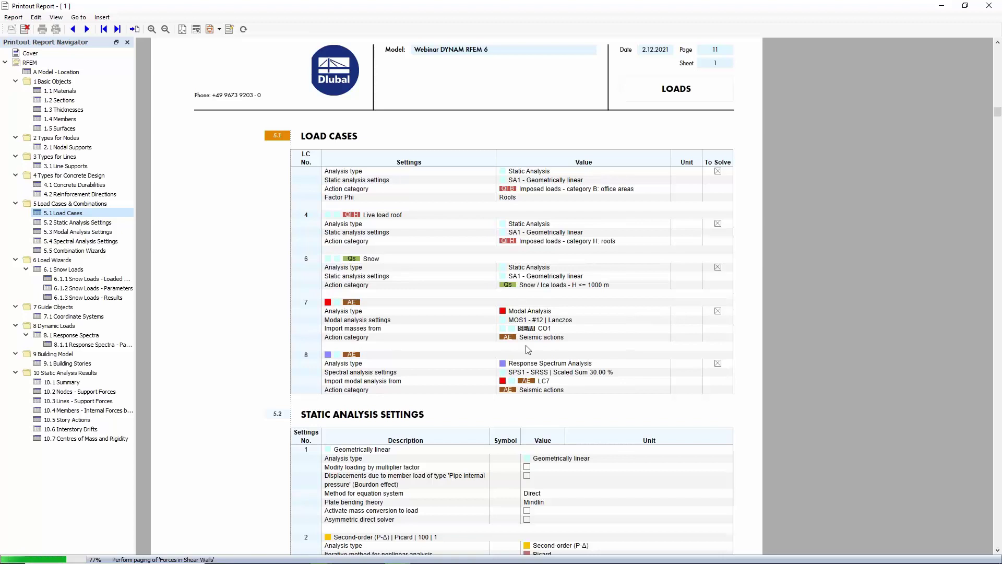
scroll(448, 355, down, 3)
scroll(448, 354, down, 3)
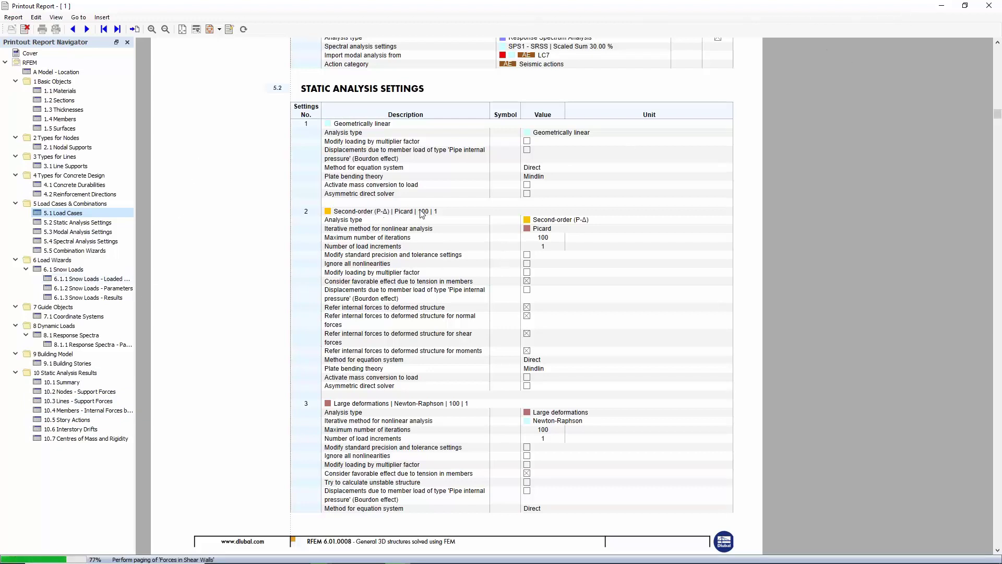
Close the printout report and return to the RFEM model window
click(944, 7)
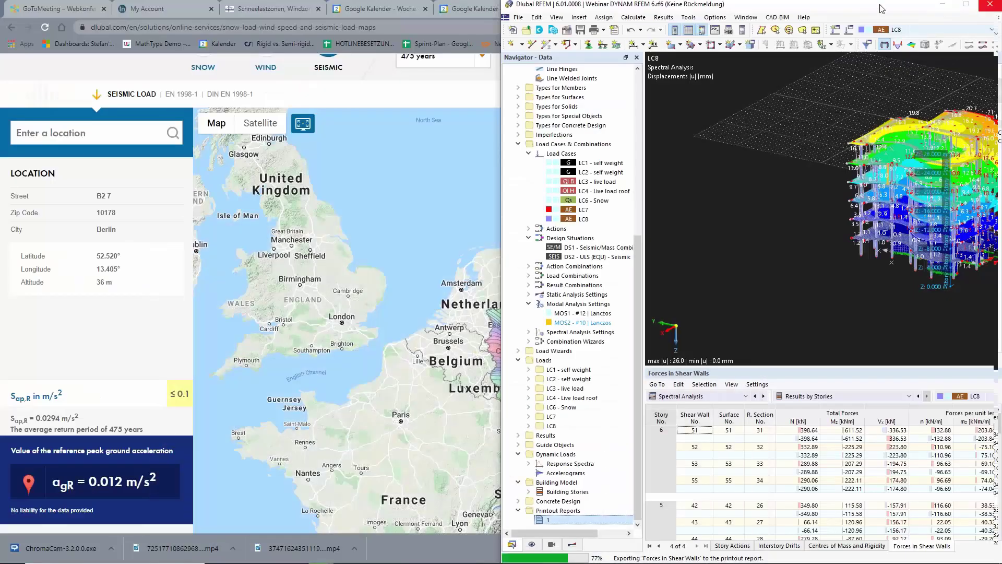
mouse_move(268, 563)
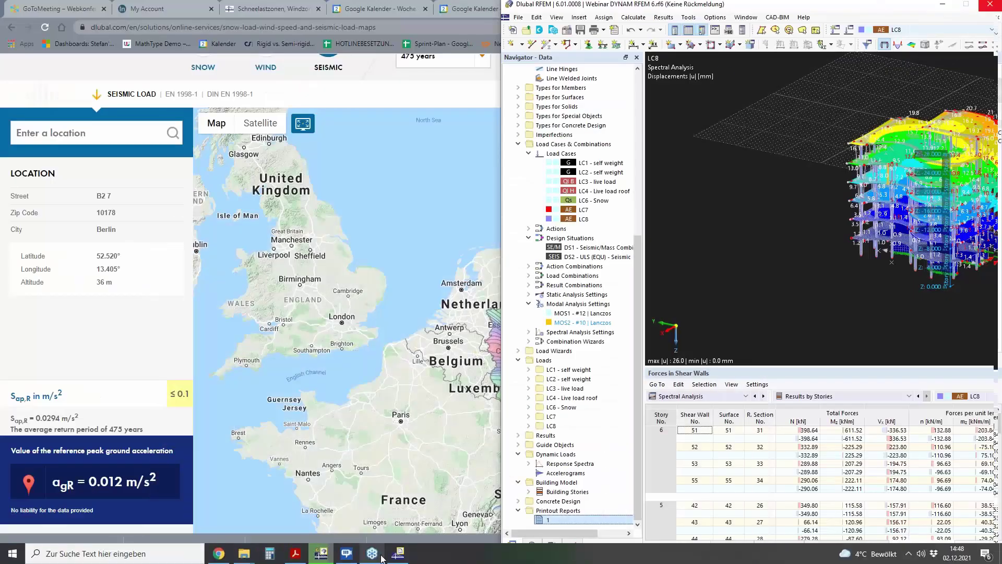
click(399, 555)
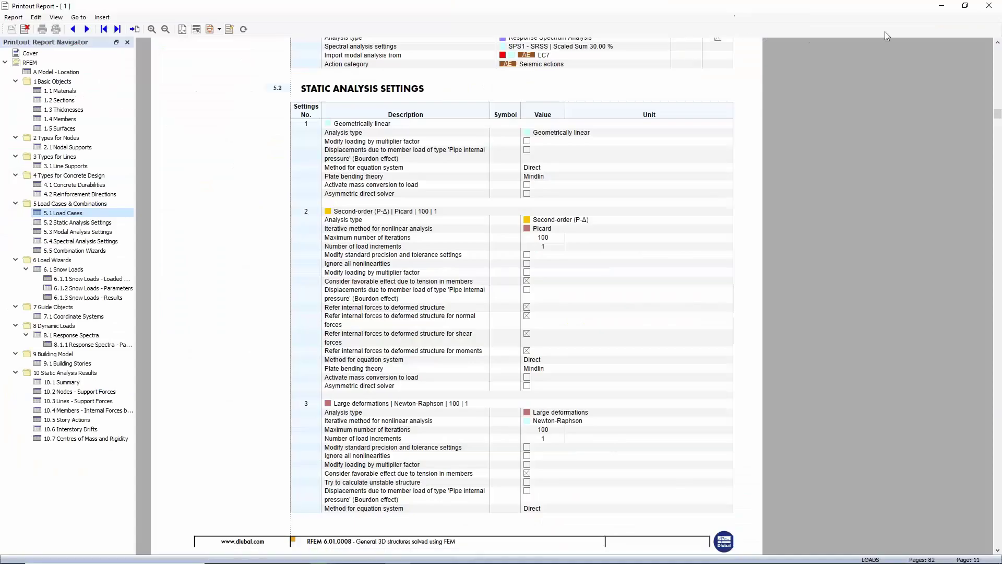
click(987, 7)
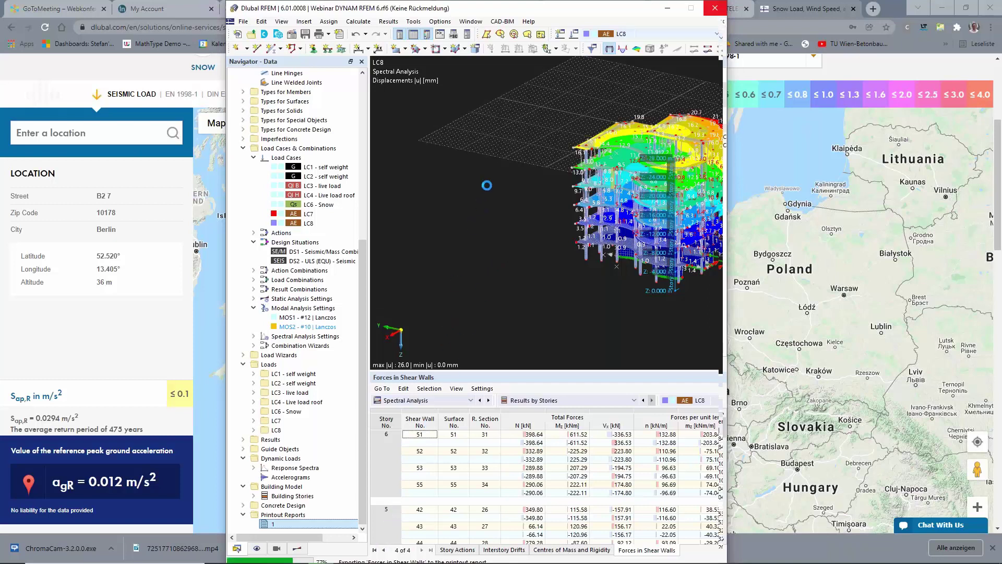
drag(544, 6, 546, 5)
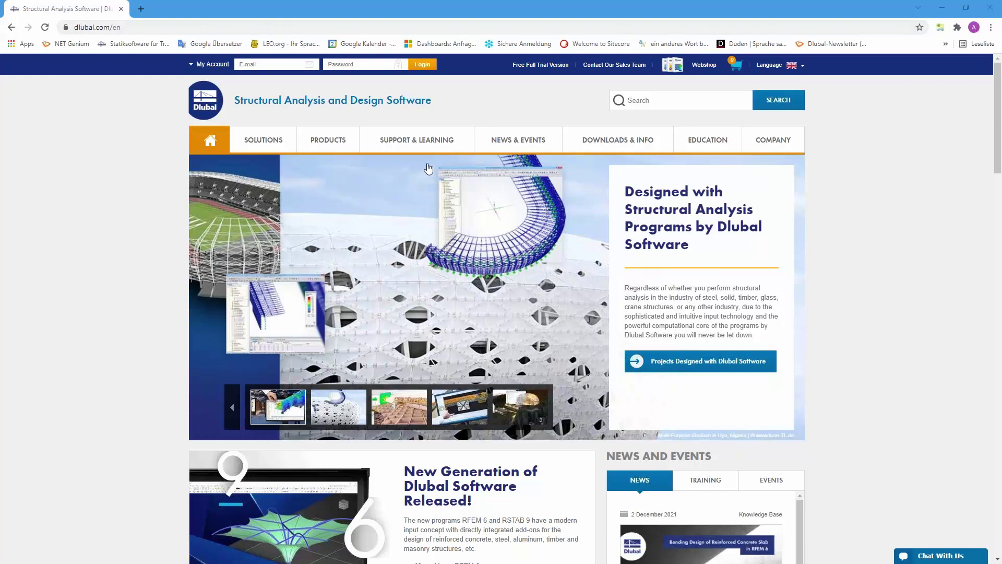
On the Dlubal website in the browser, open the webinar "Seismic Design According to Eurocode 8 in RFEM 6 and RSTAB 9"
mouse_move(523, 143)
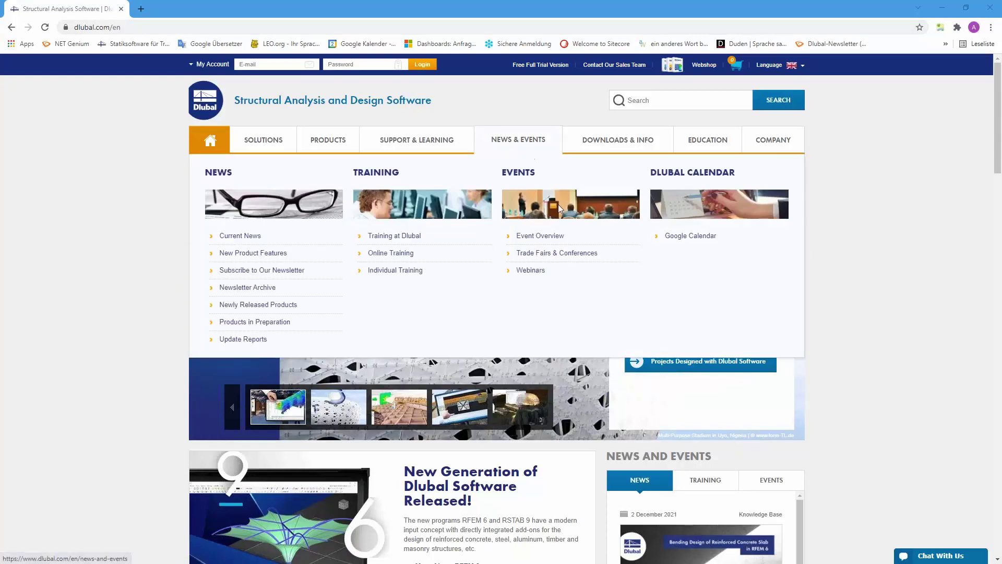
click(531, 270)
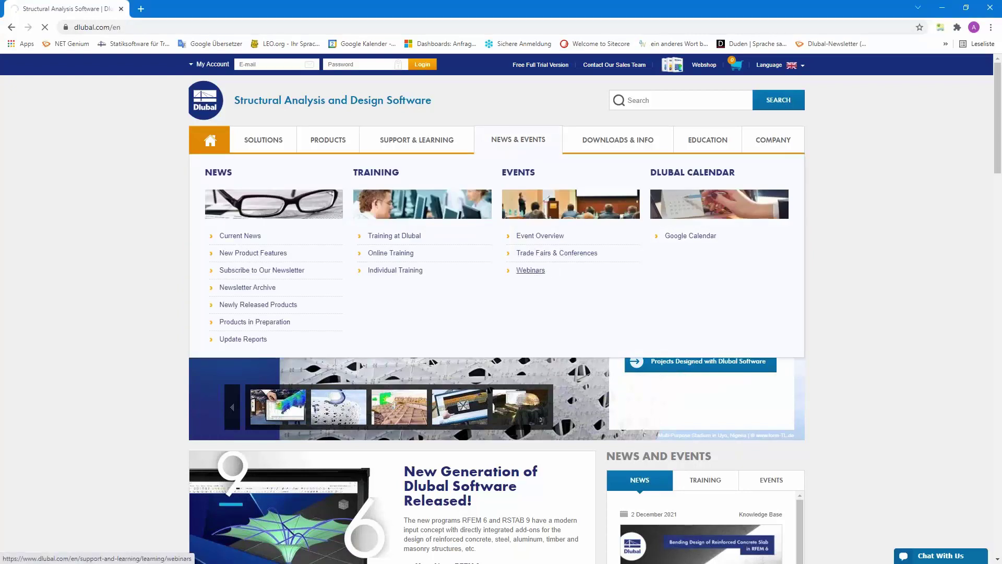
scroll(535, 139, down, 8)
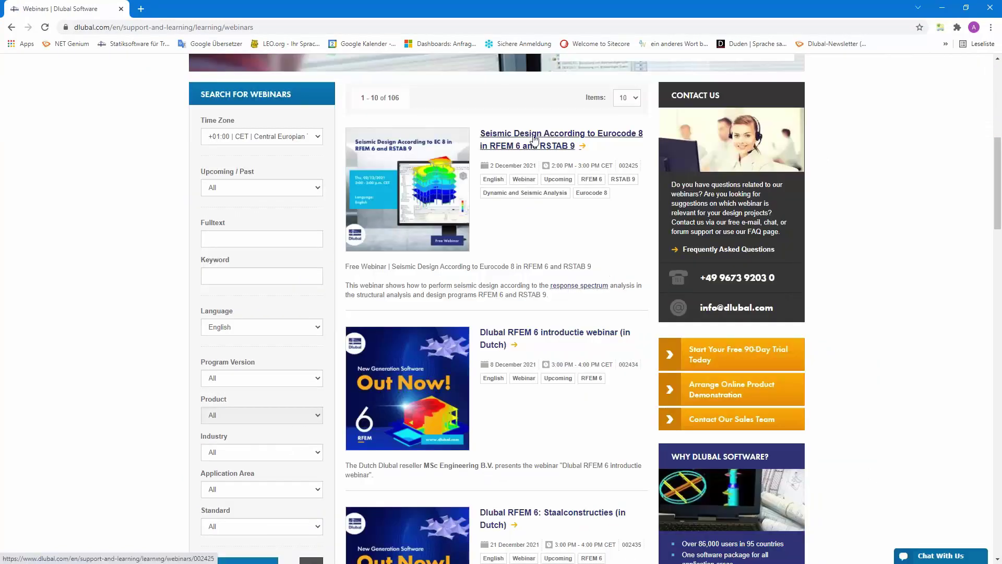
click(535, 138)
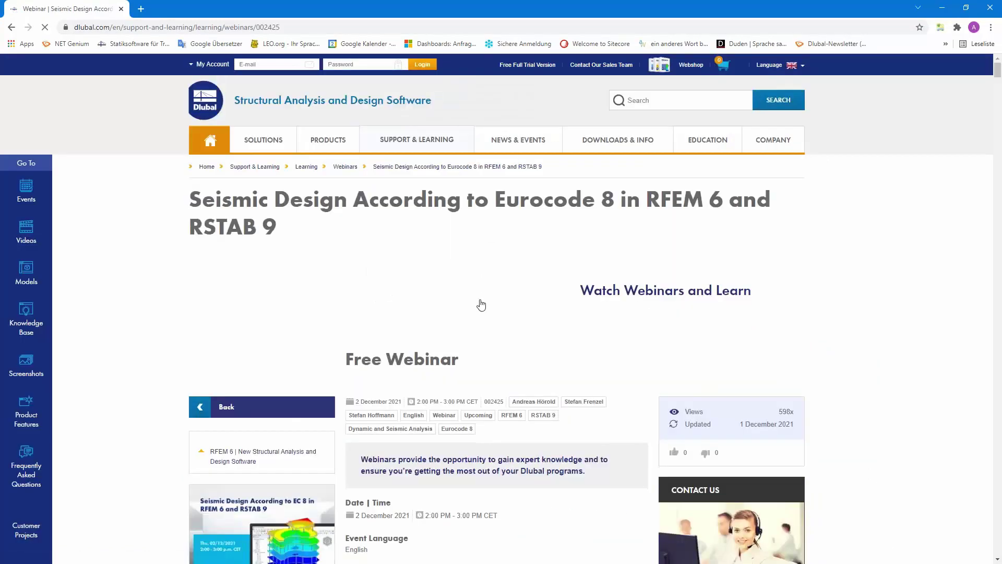
Look through the webinar page for its content, the presentation slides and the models to download
scroll(481, 306, down, 4)
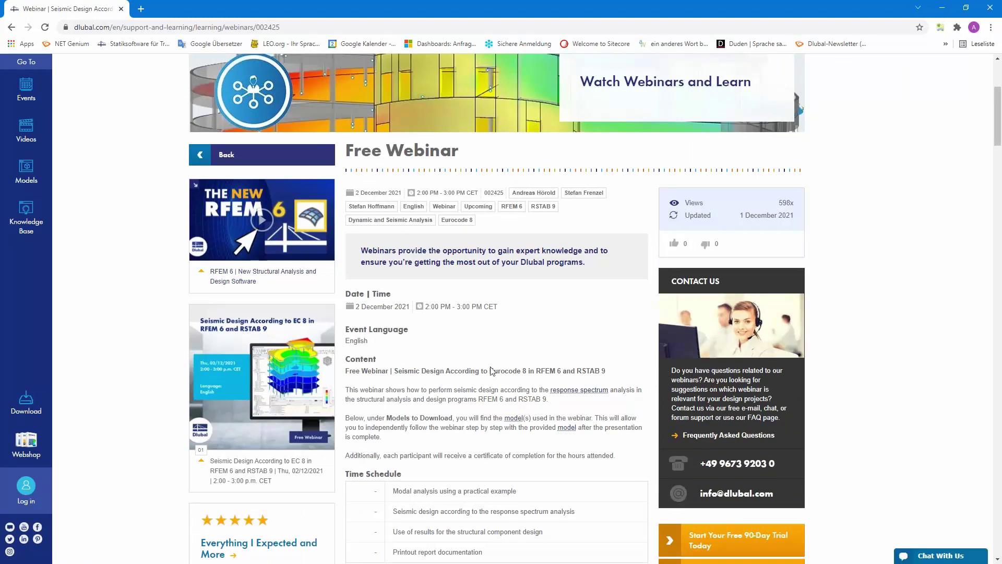
scroll(491, 370, down, 15)
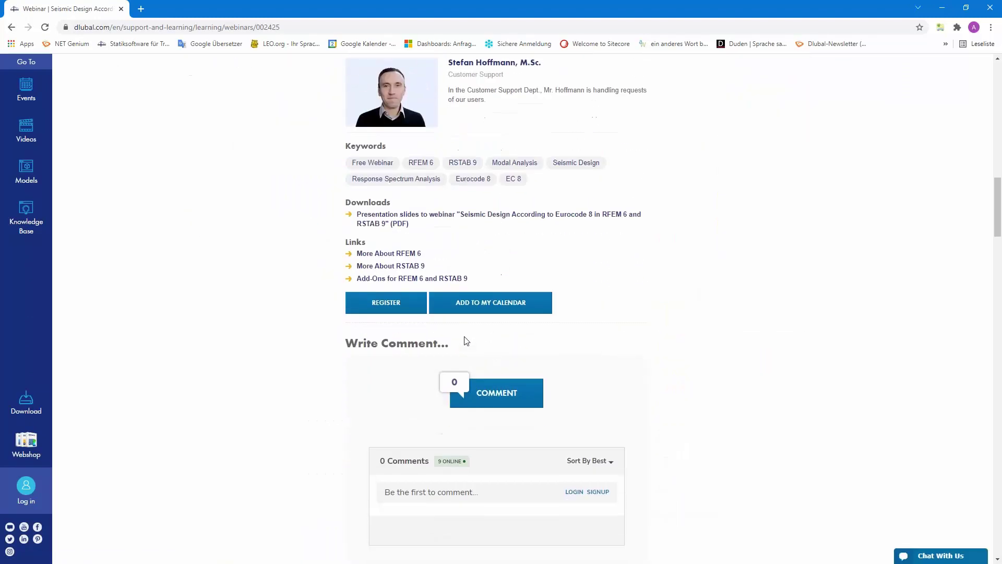
scroll(394, 302, down, 6)
scroll(277, 290, down, 14)
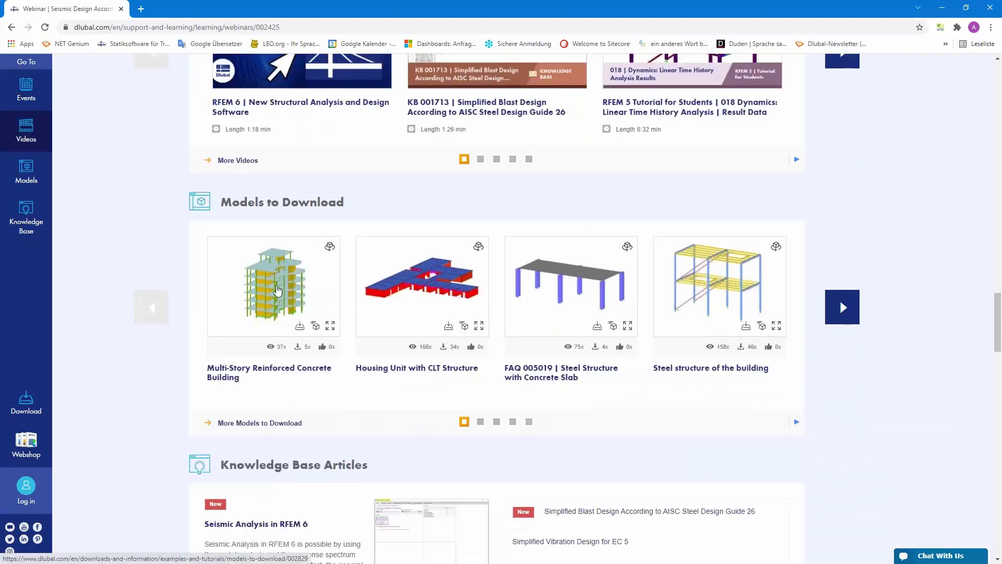
scroll(278, 290, up, 8)
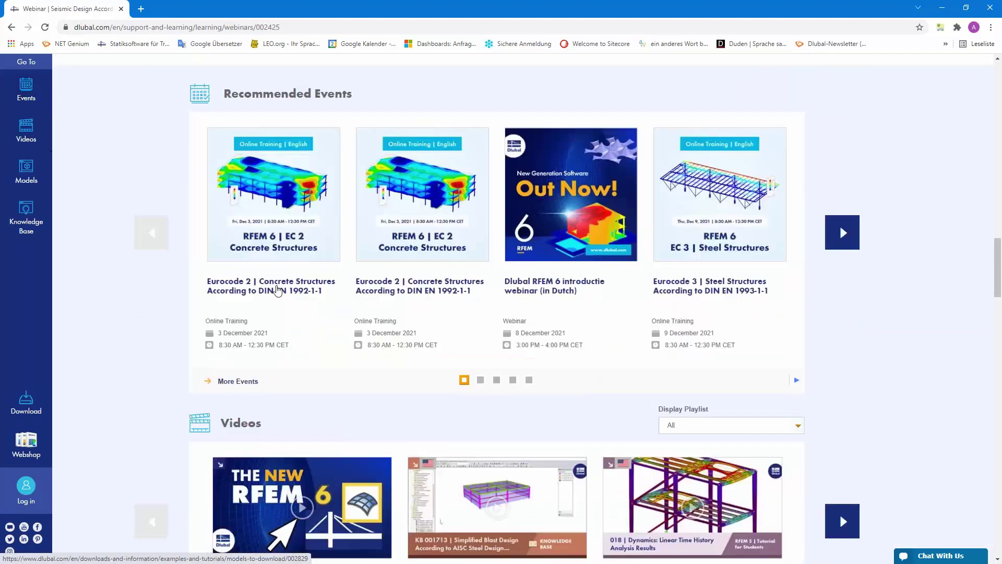
scroll(278, 290, up, 20)
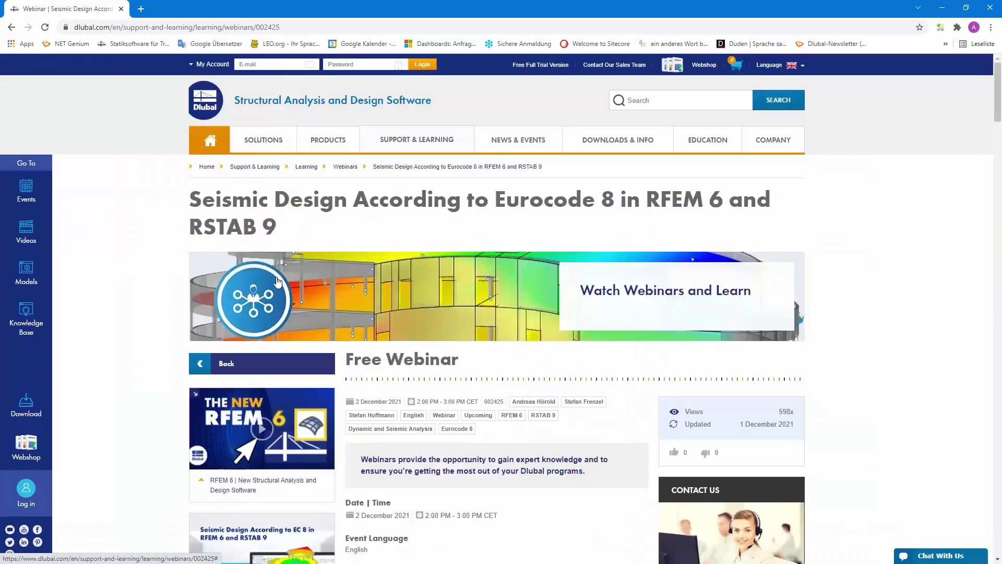